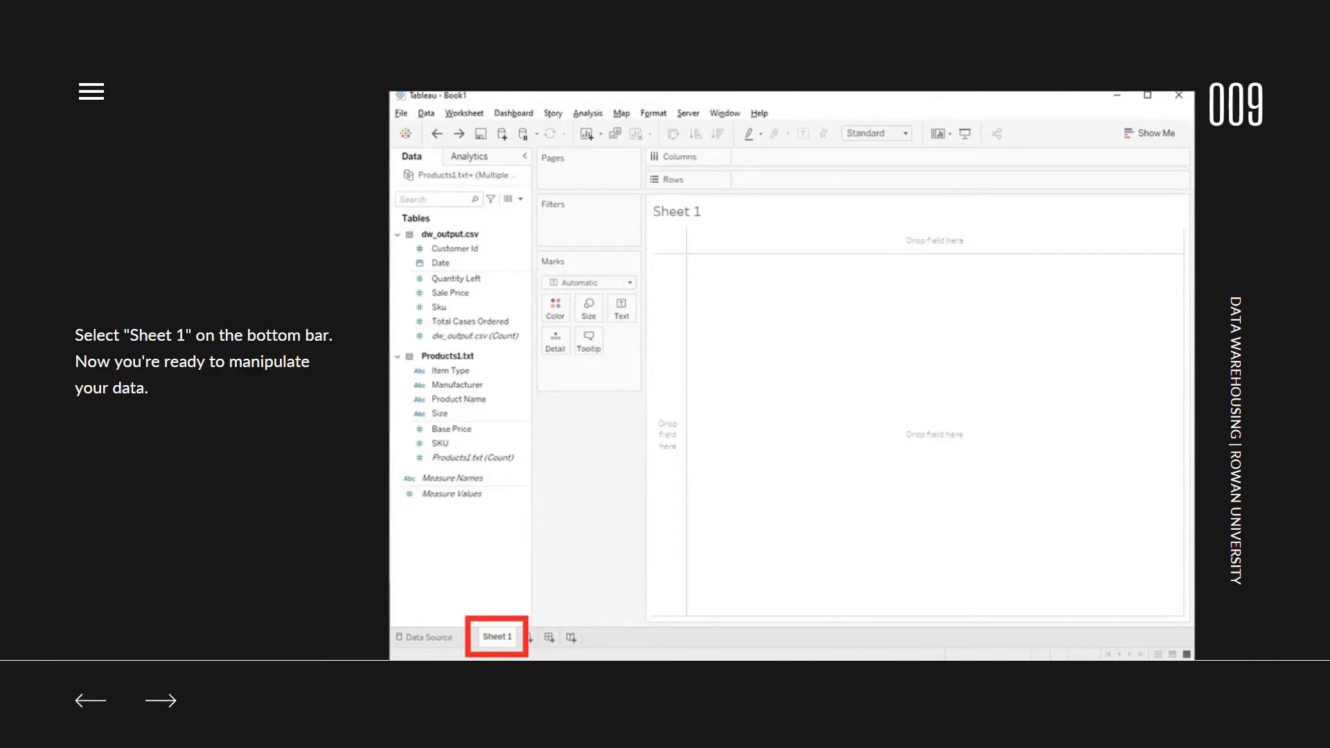
key(Right)
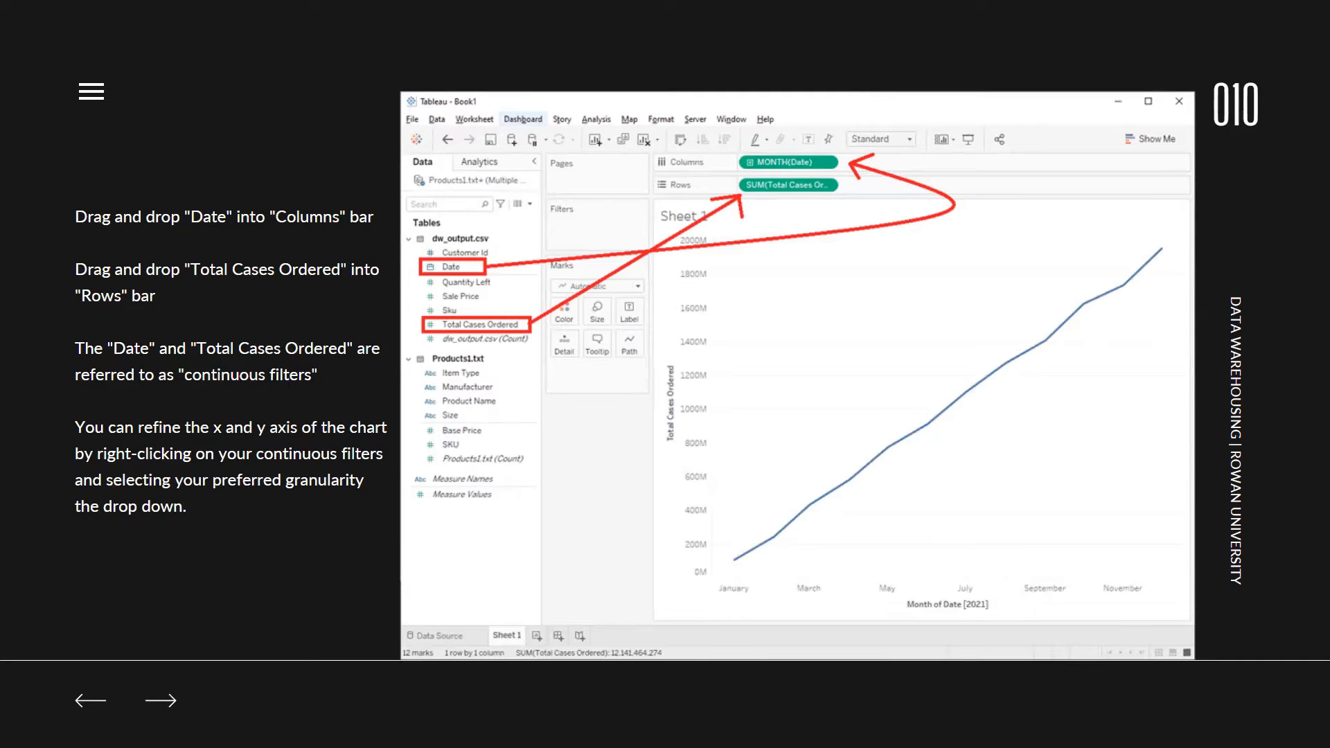
mouse_move(12, 736)
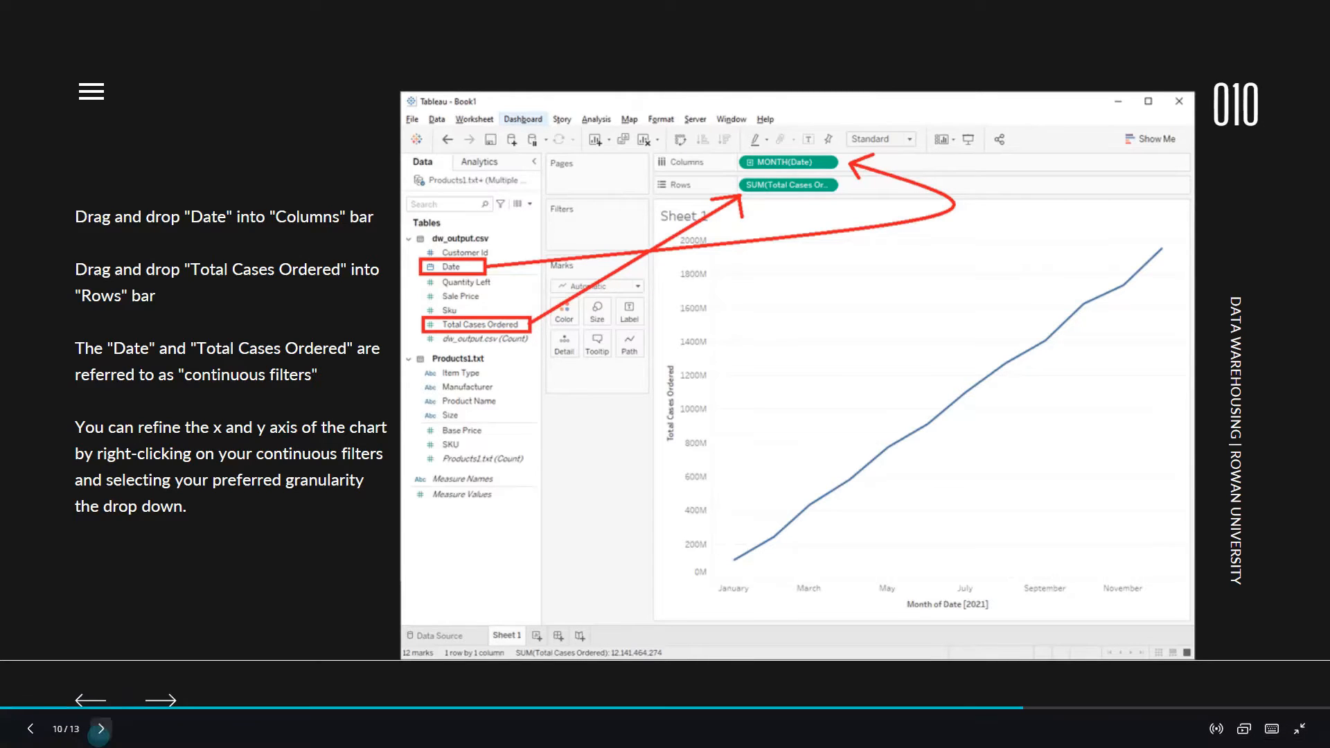
click(101, 729)
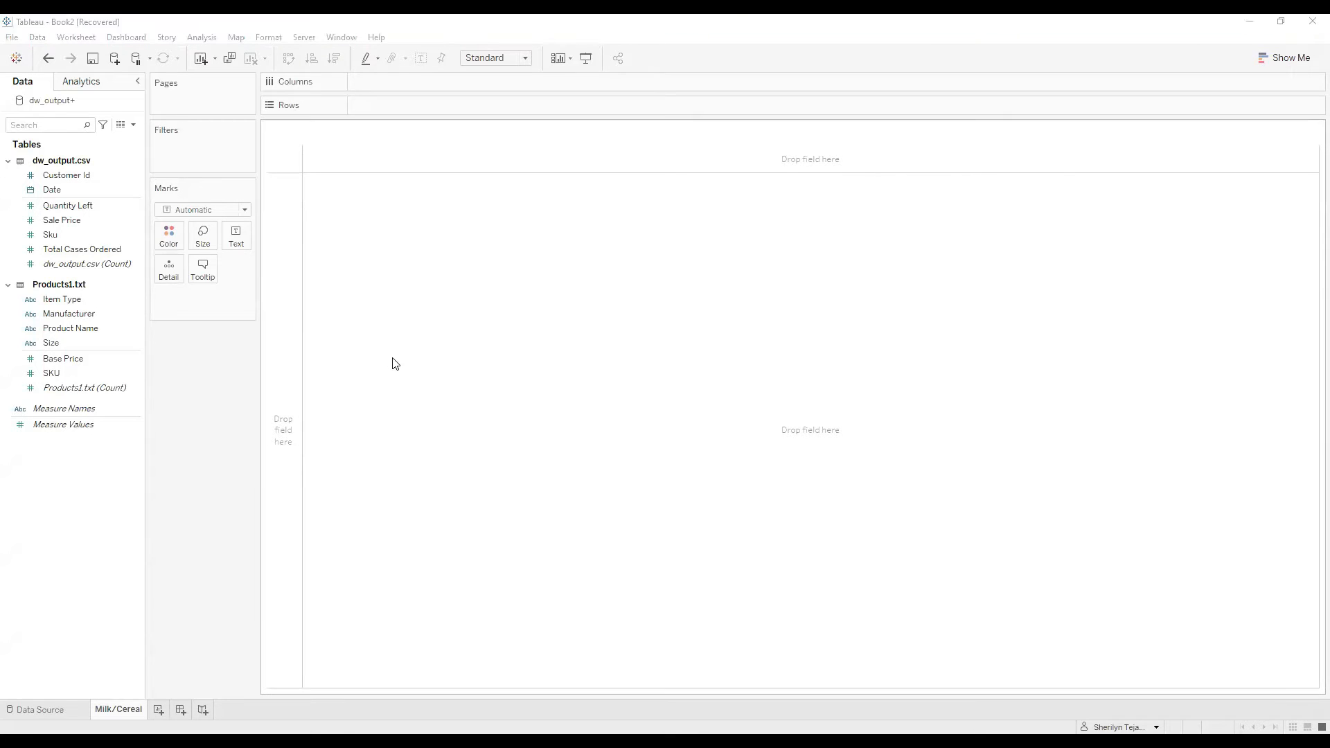
- Clear the existing tables from the data source, add dw_output.csv back as the base table, and update its data preview
click(57, 708)
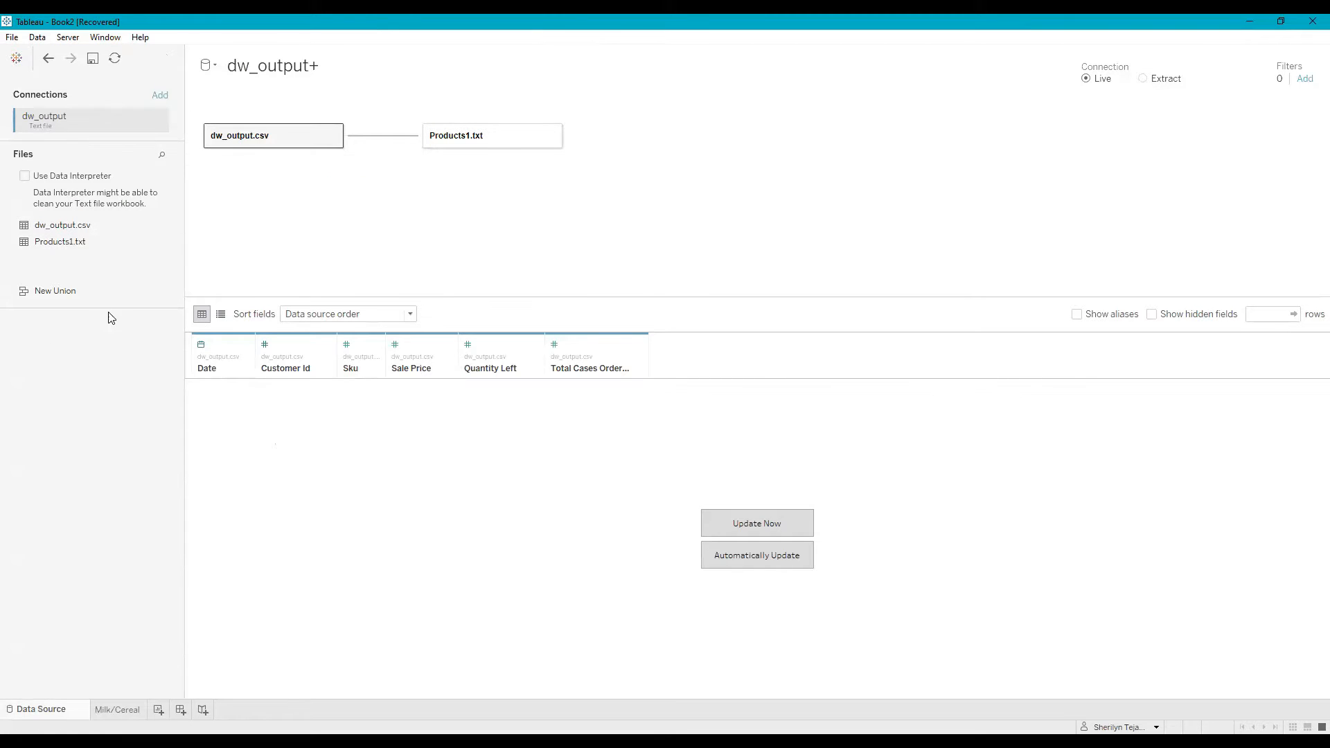
drag(280, 136, 91, 374)
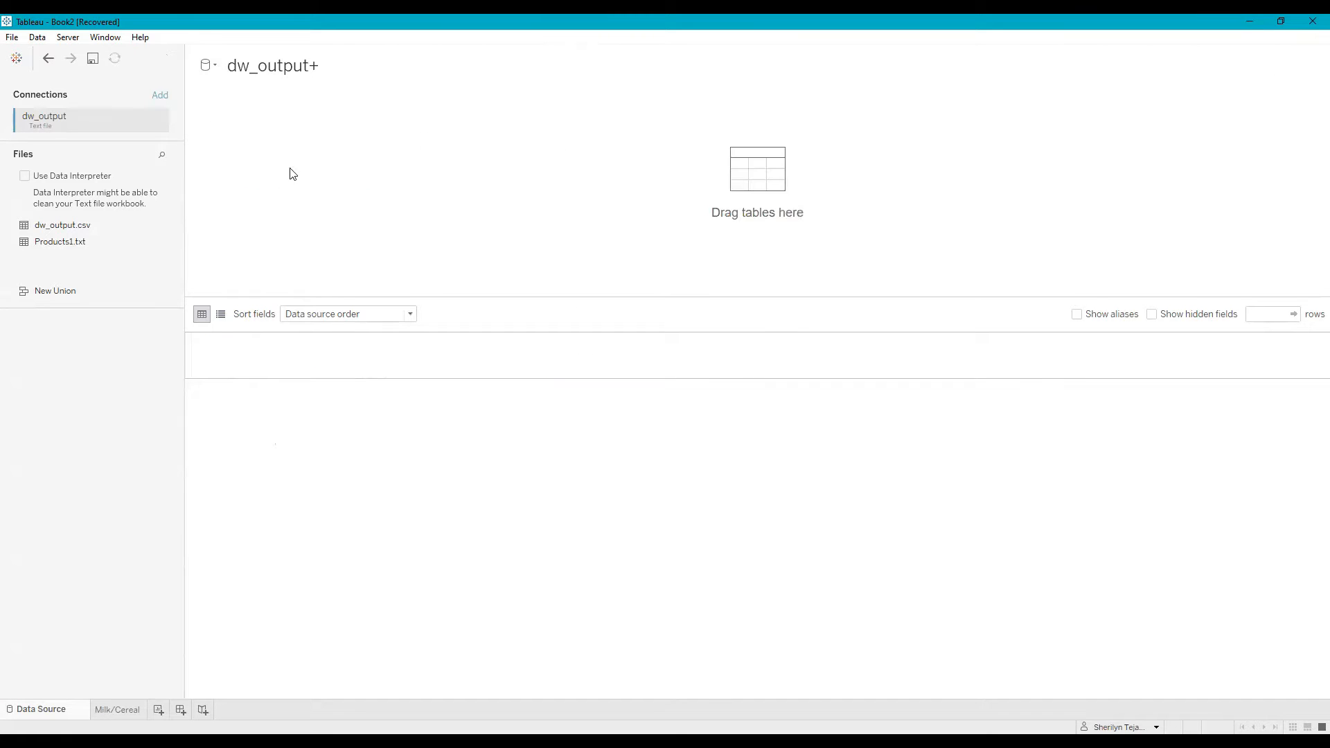
drag(25, 220, 246, 171)
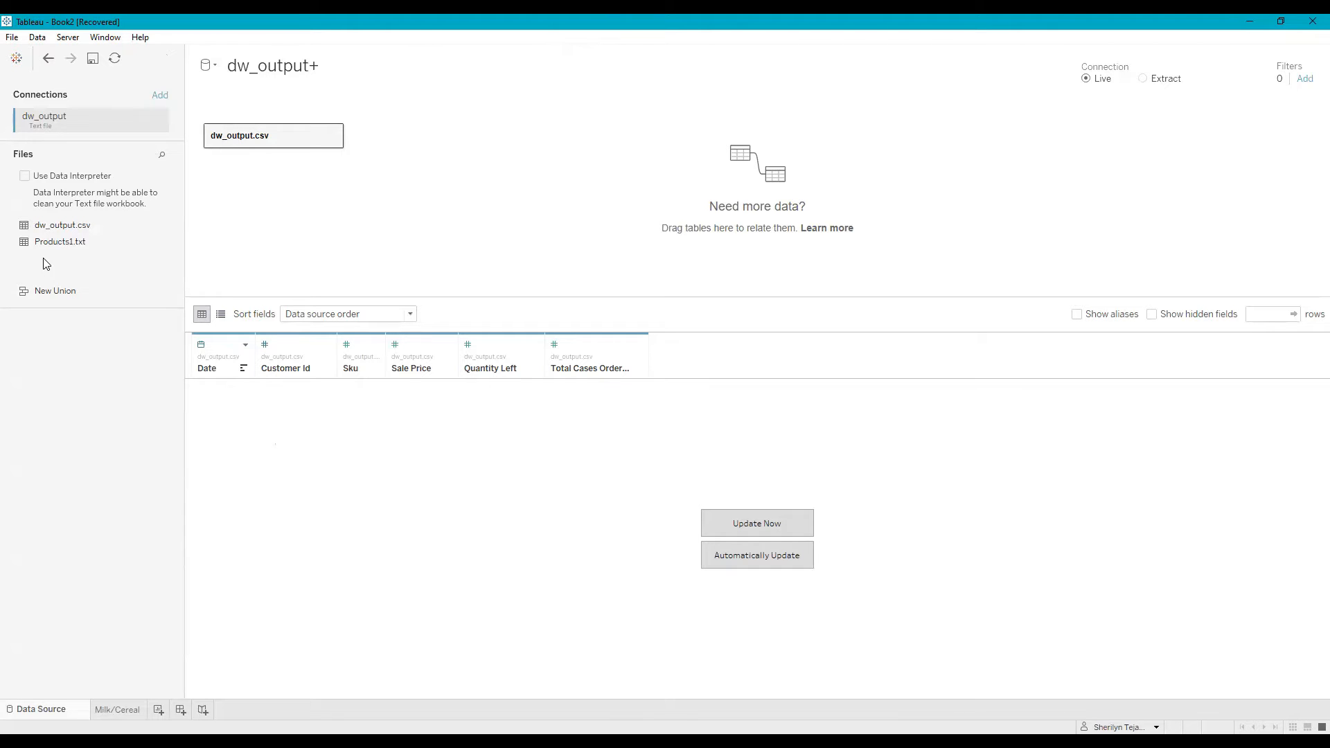
click(720, 522)
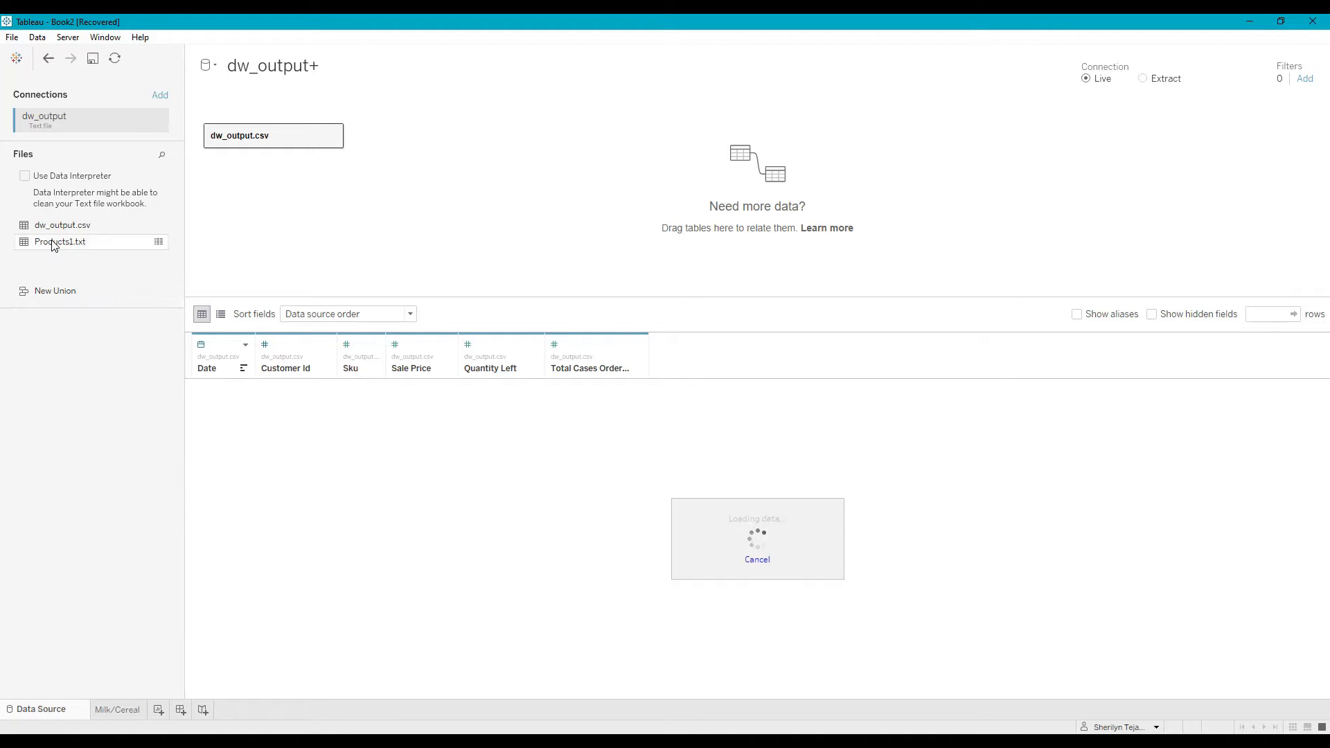
- Relate Products1.txt to dw_output.csv on Sku = SKU and check the relationship's performance options
drag(57, 248, 404, 141)
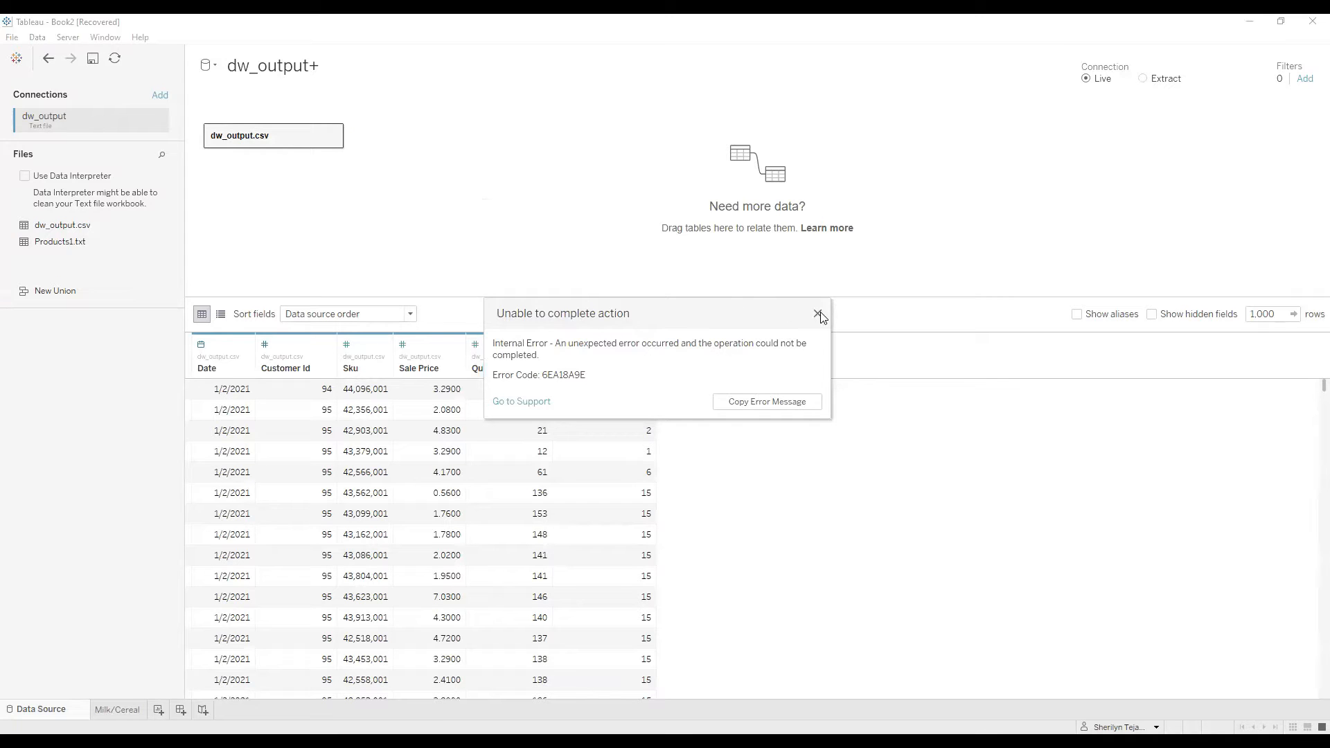
click(818, 314)
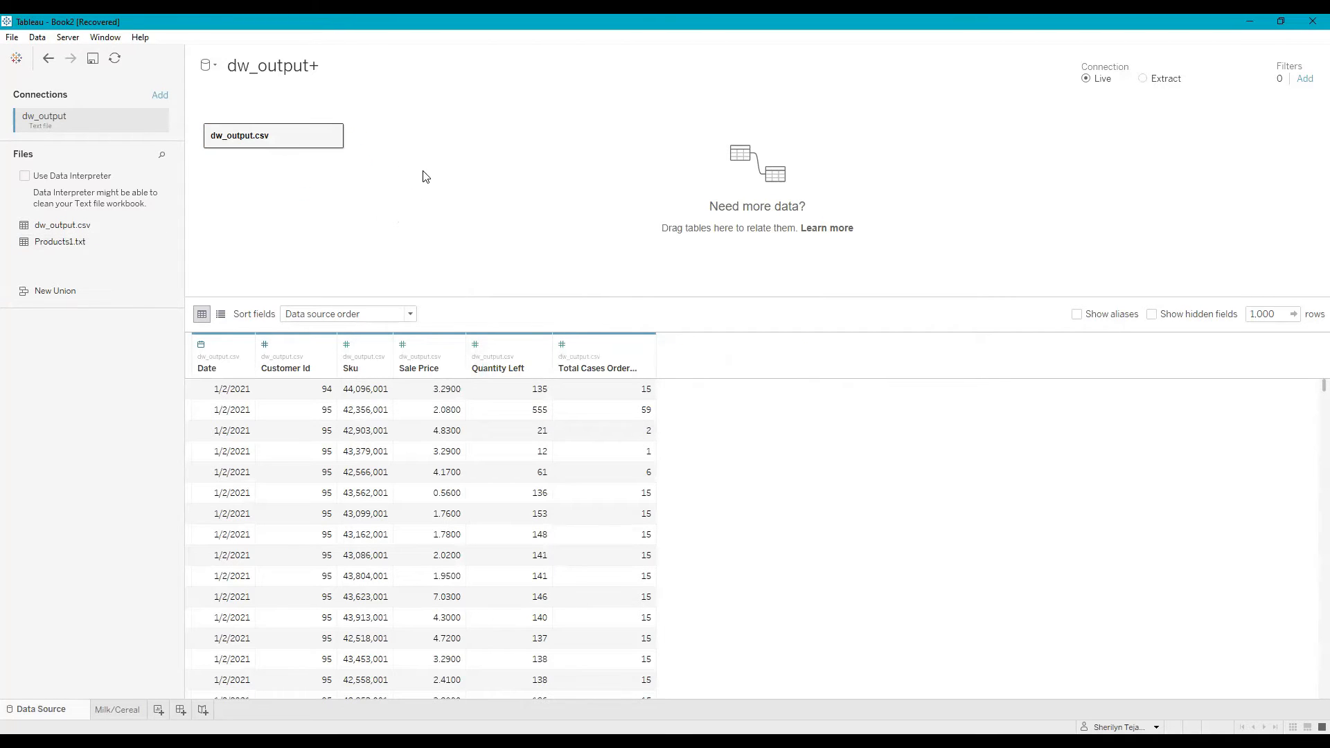
drag(424, 158, 424, 158)
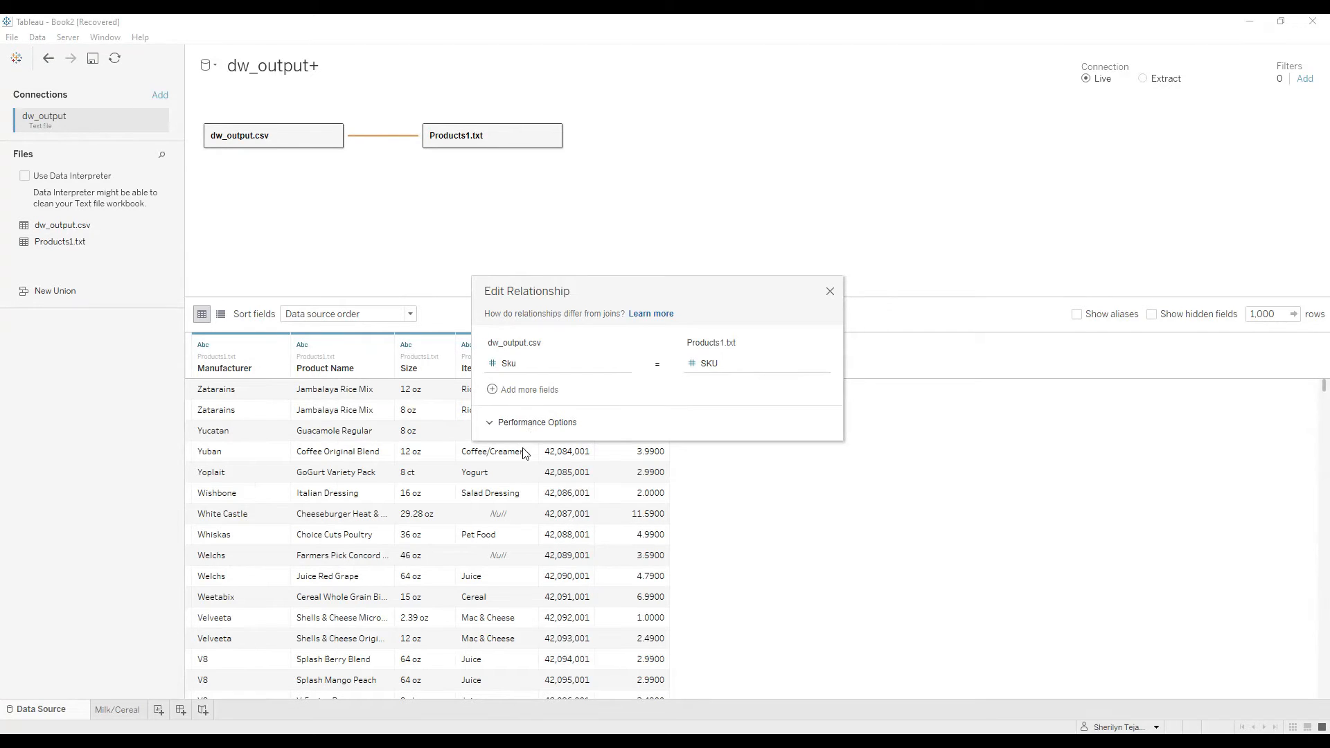
click(537, 422)
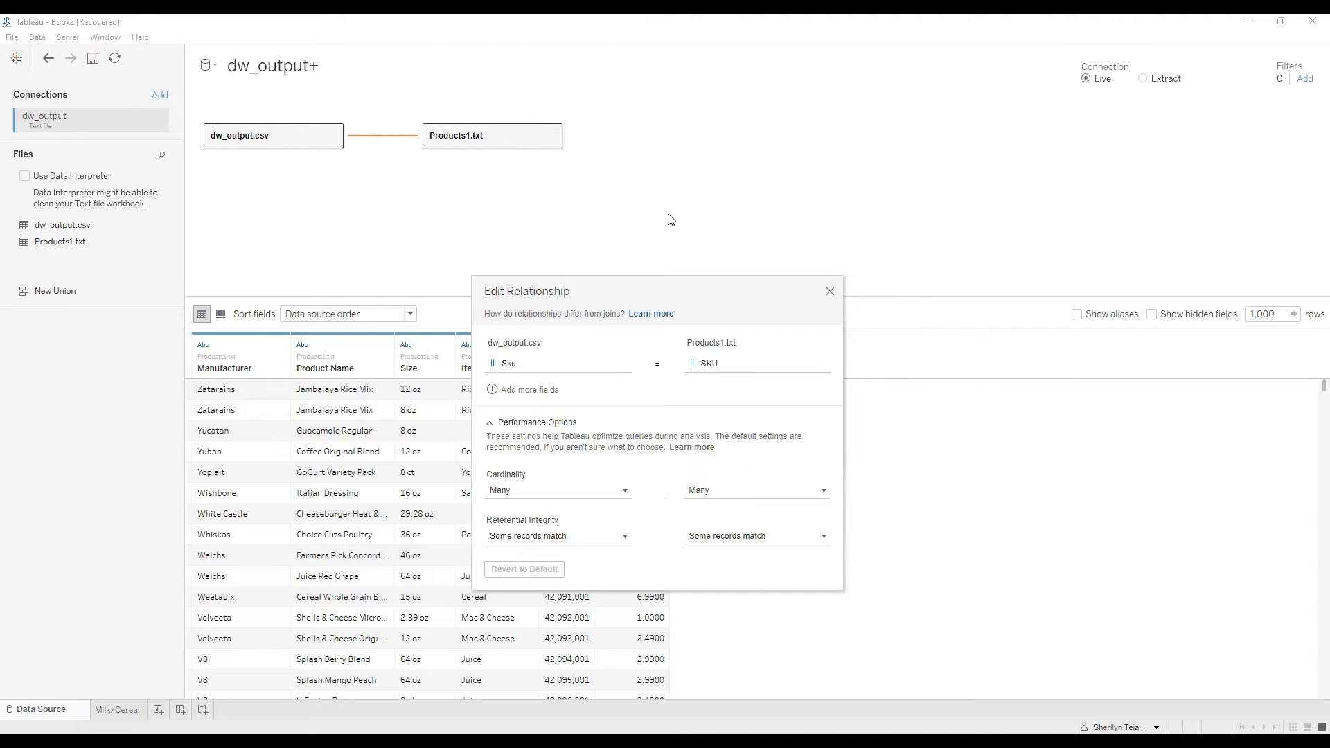
click(830, 292)
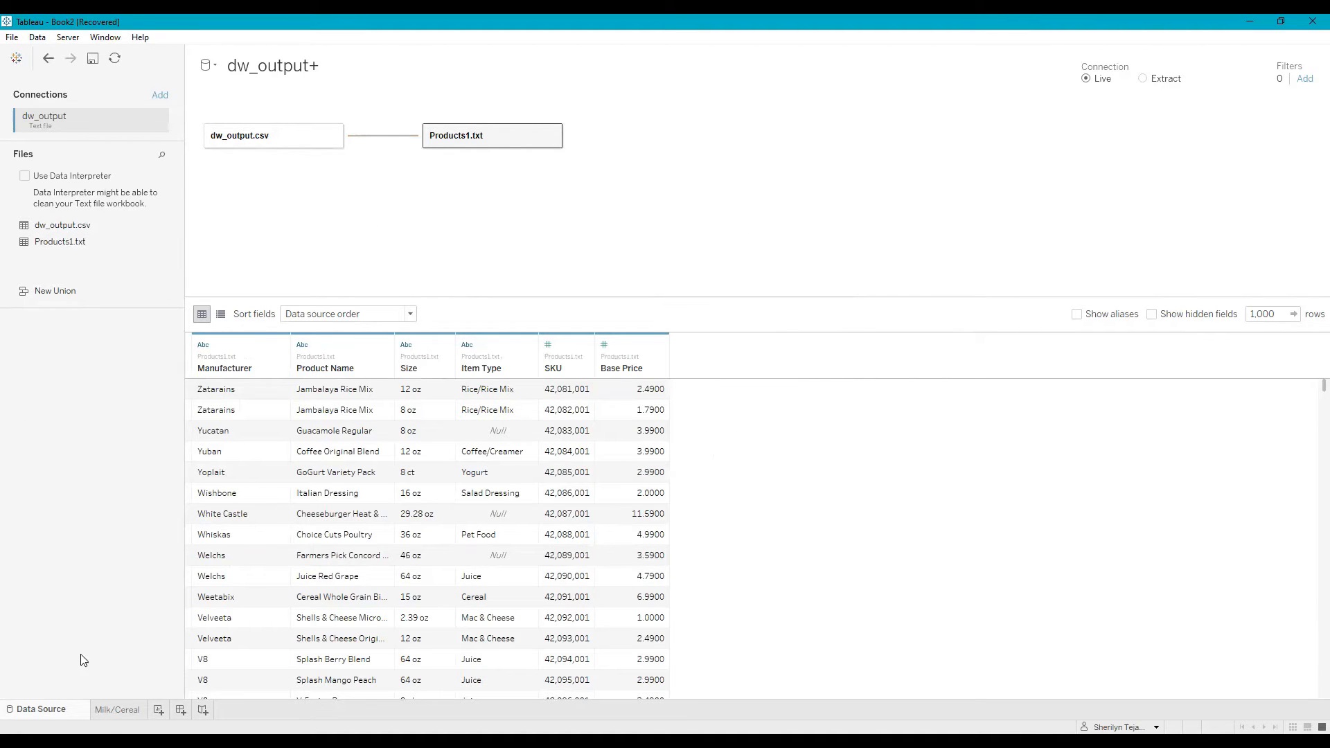
- Add an Item Type filter to the Milk/Cereal sheet that keeps only Cereal and Milk
click(116, 711)
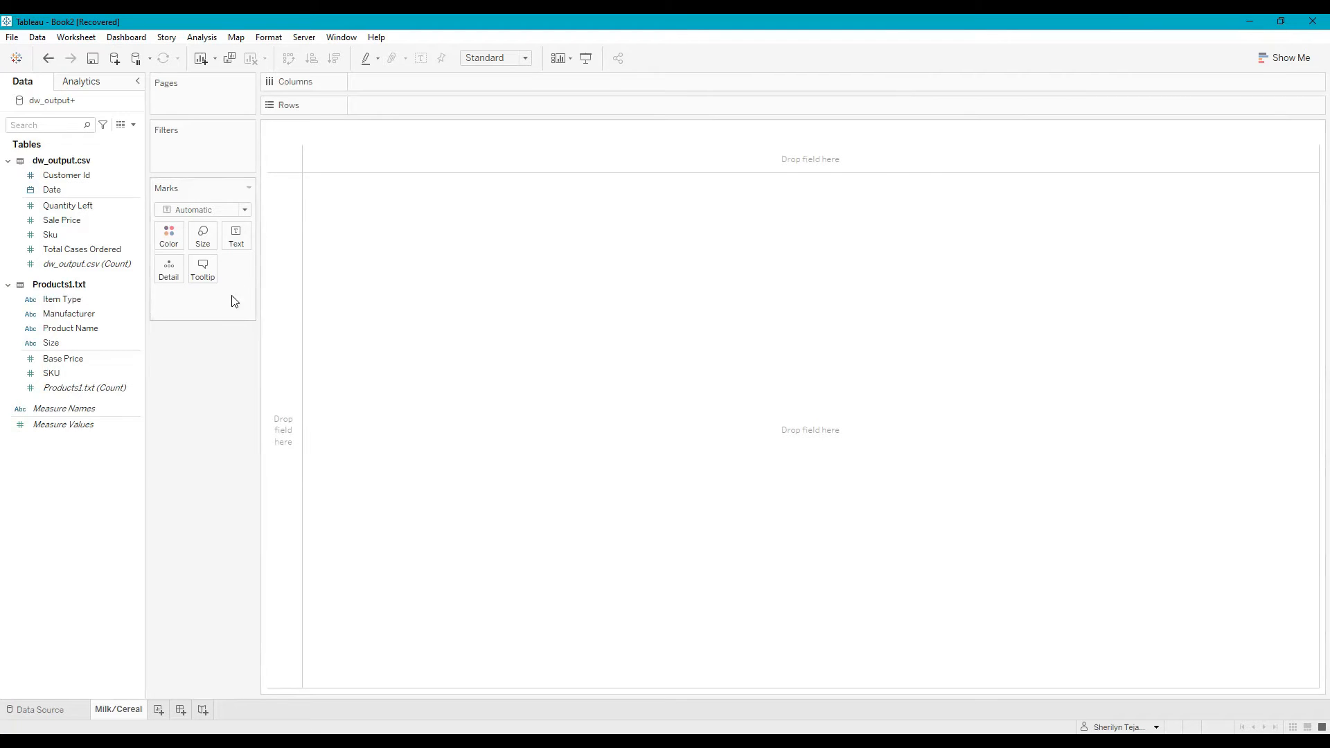
click(81, 300)
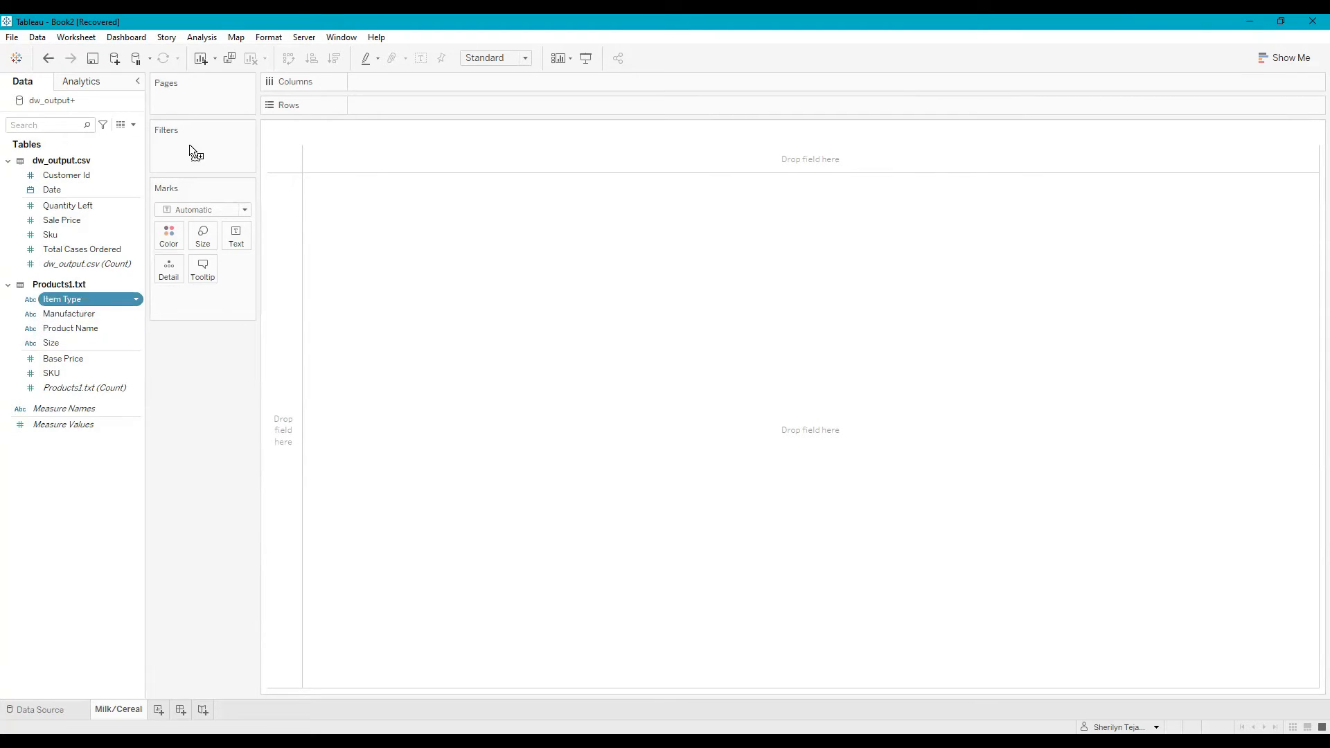
drag(189, 144, 189, 145)
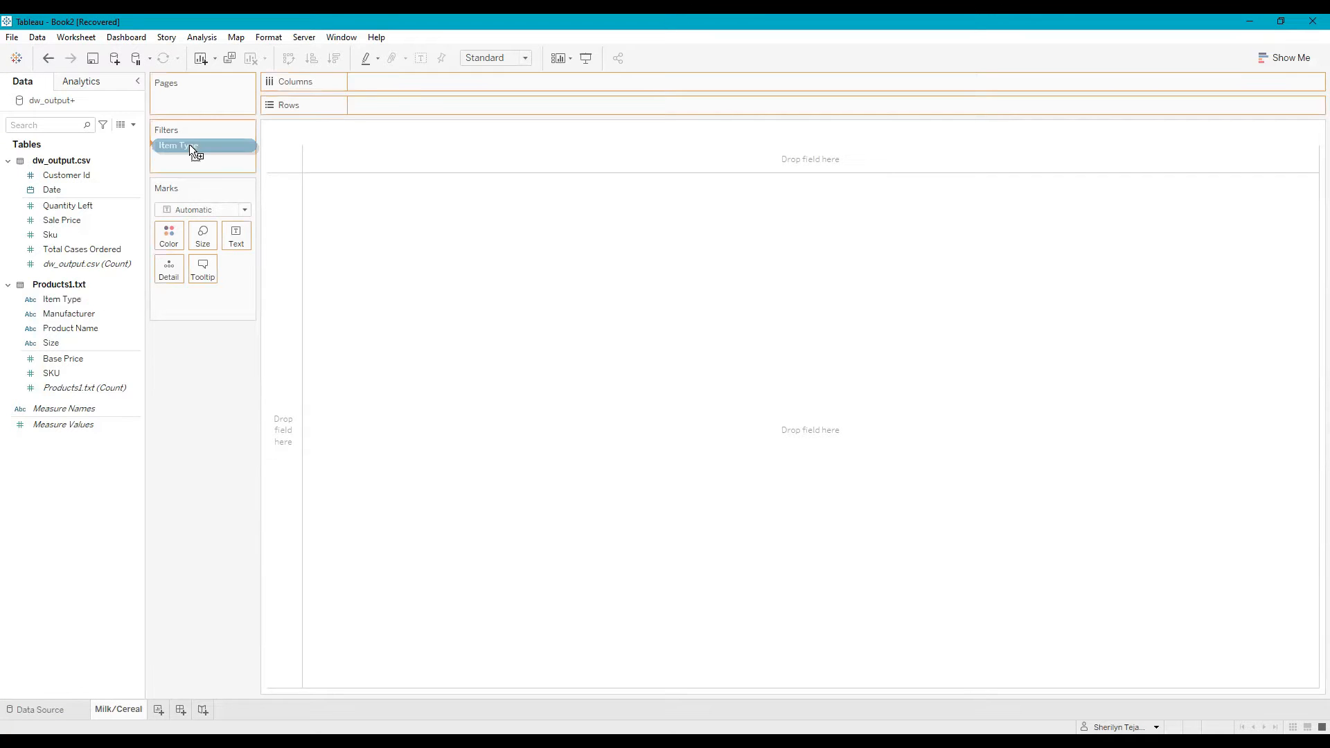
scroll(536, 340, down, 4)
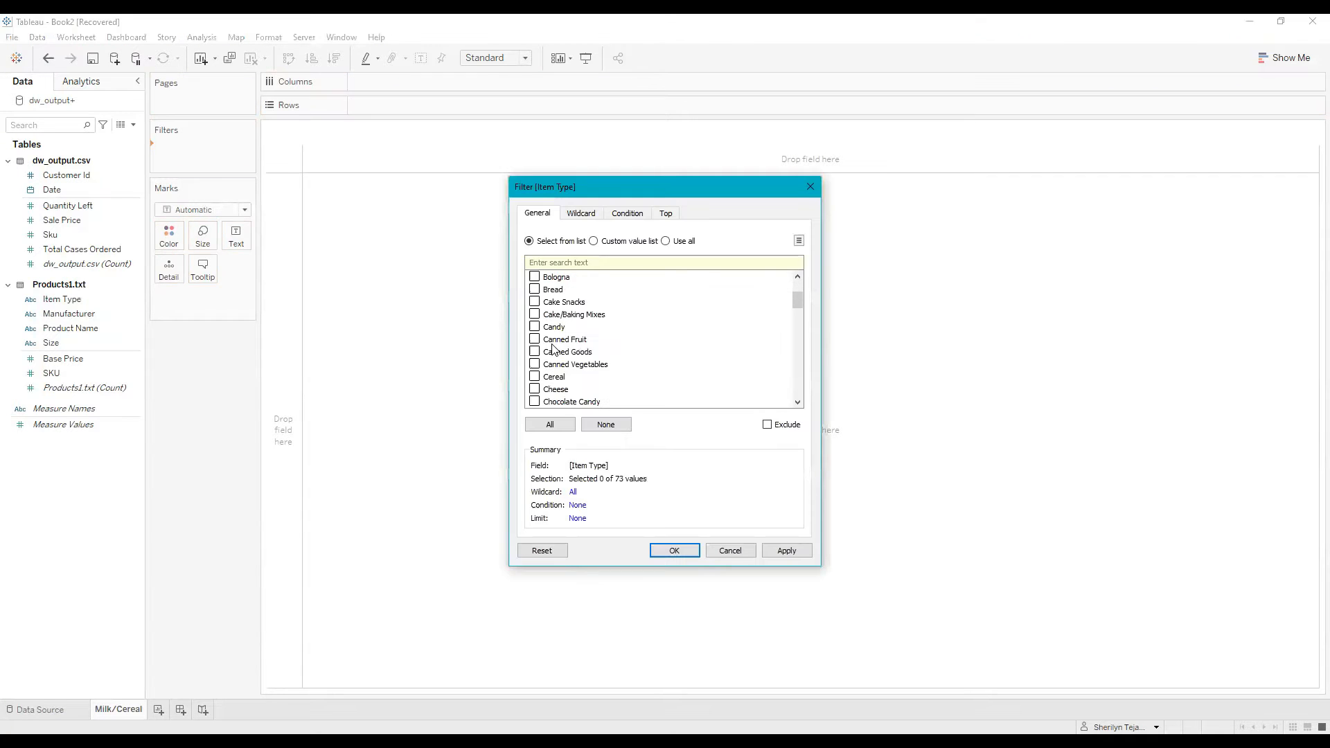
scroll(554, 347, down, 10)
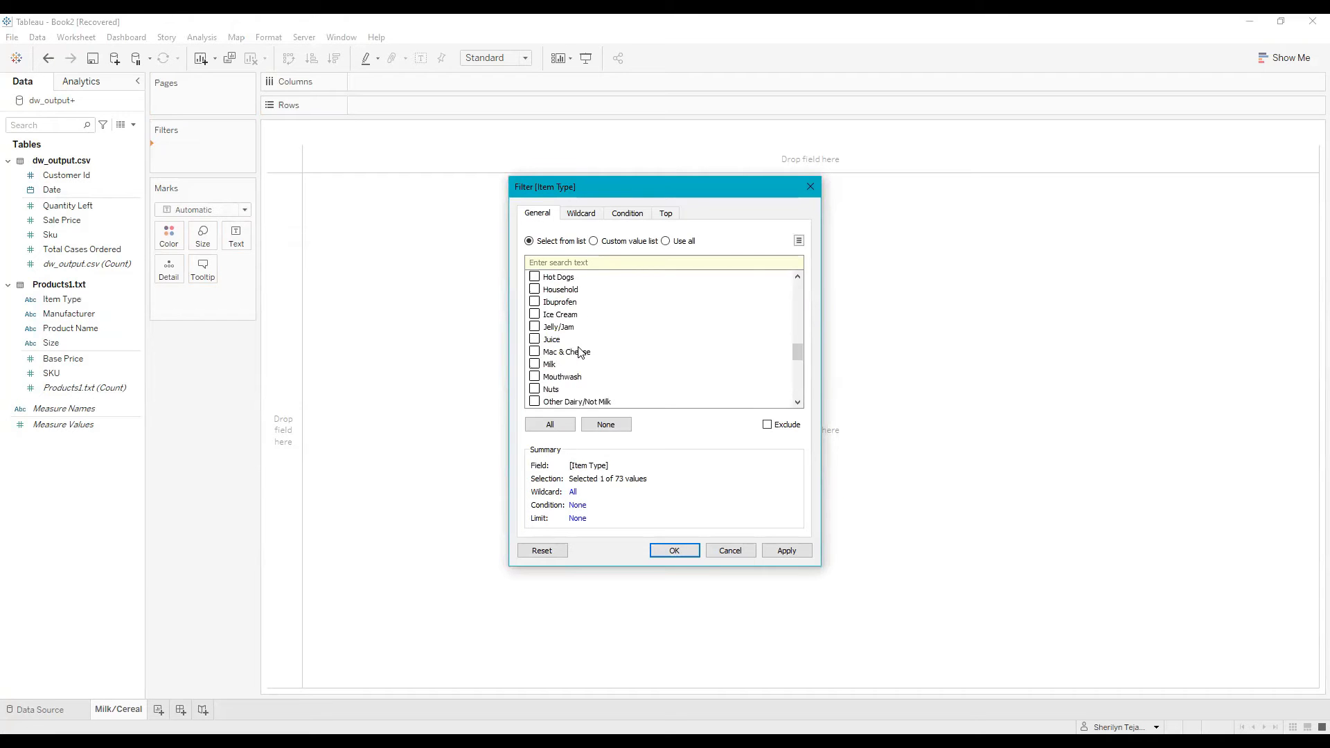
click(534, 363)
click(673, 552)
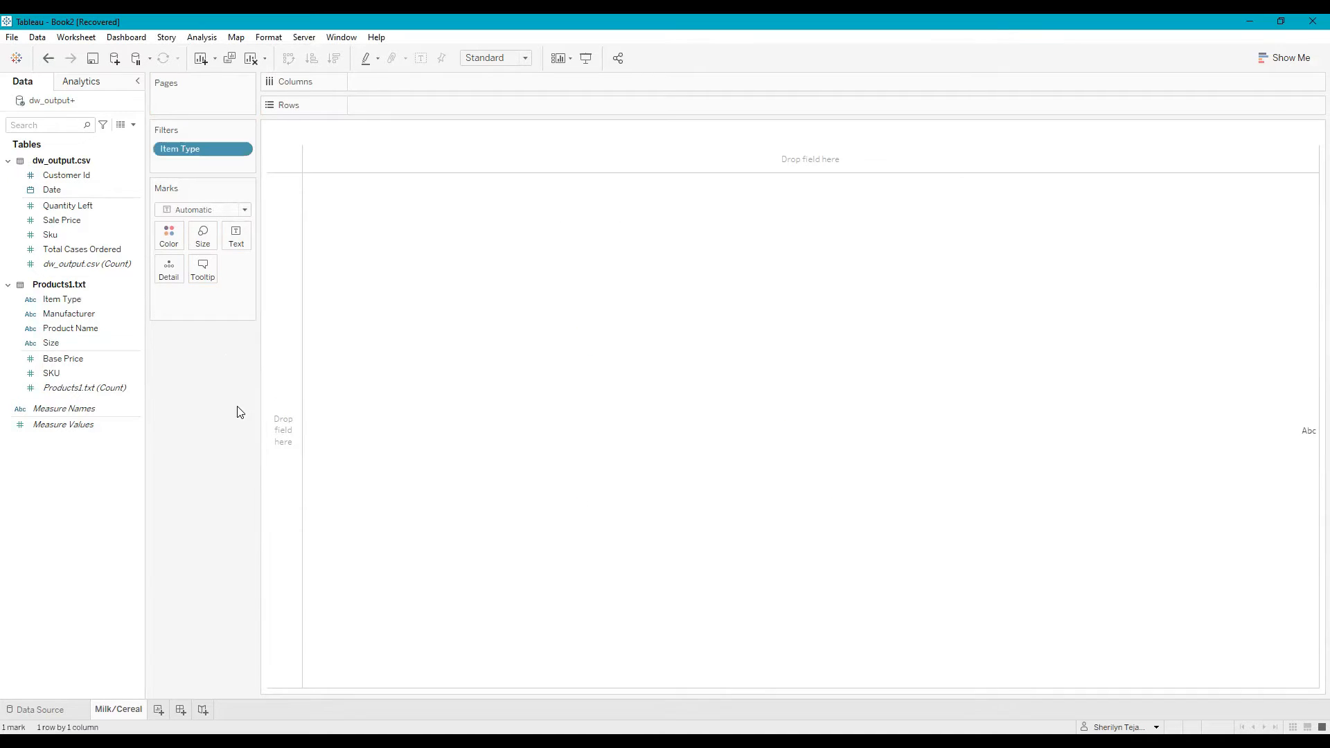
- Show the Item Type filter beside the view and look through its list for the chosen Cereal and Milk items
right_click(201, 154)
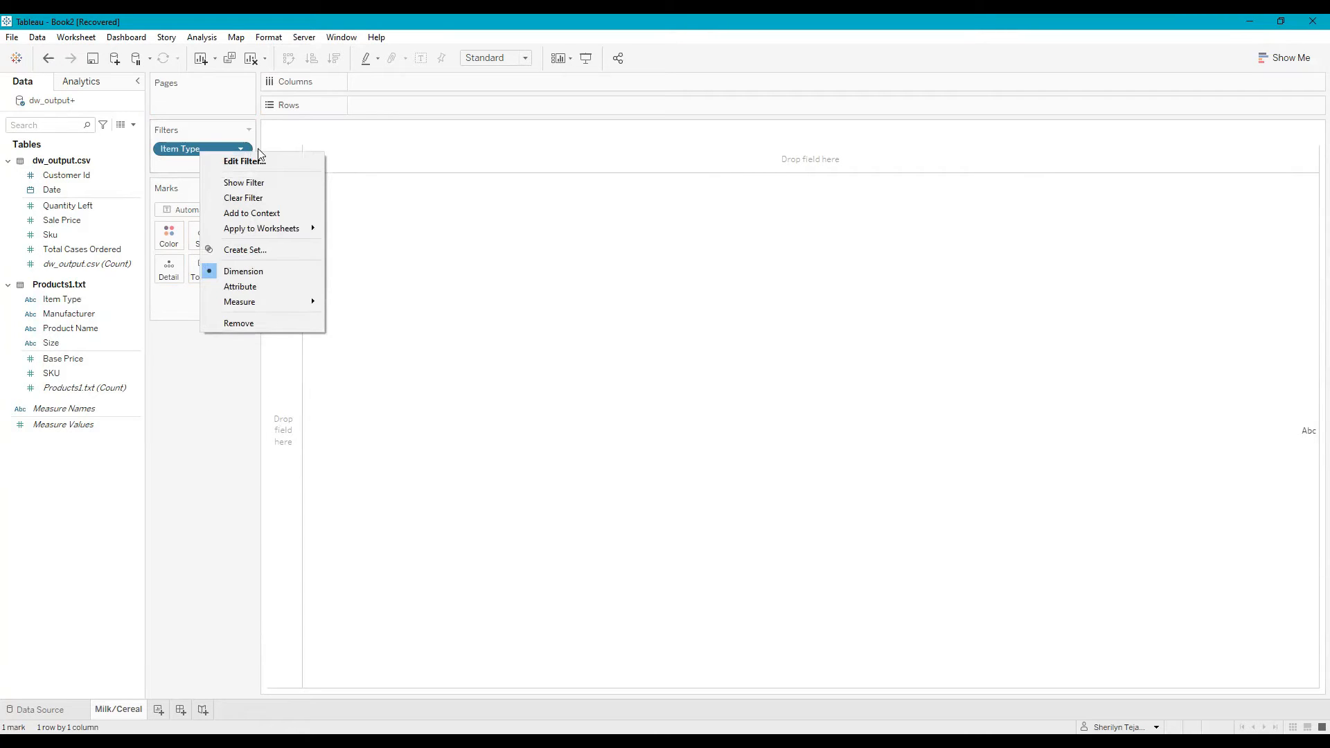
click(270, 184)
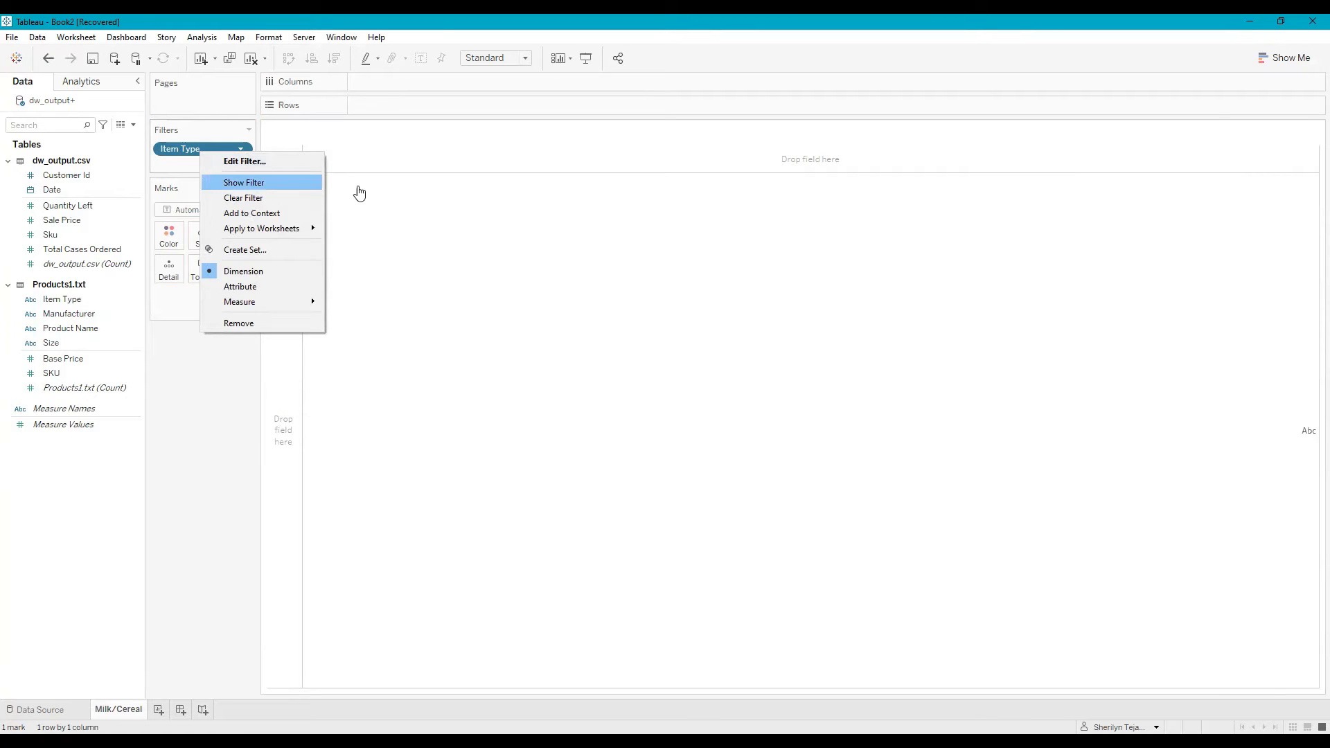
scroll(1251, 221, down, 2)
scroll(1251, 221, down, 7)
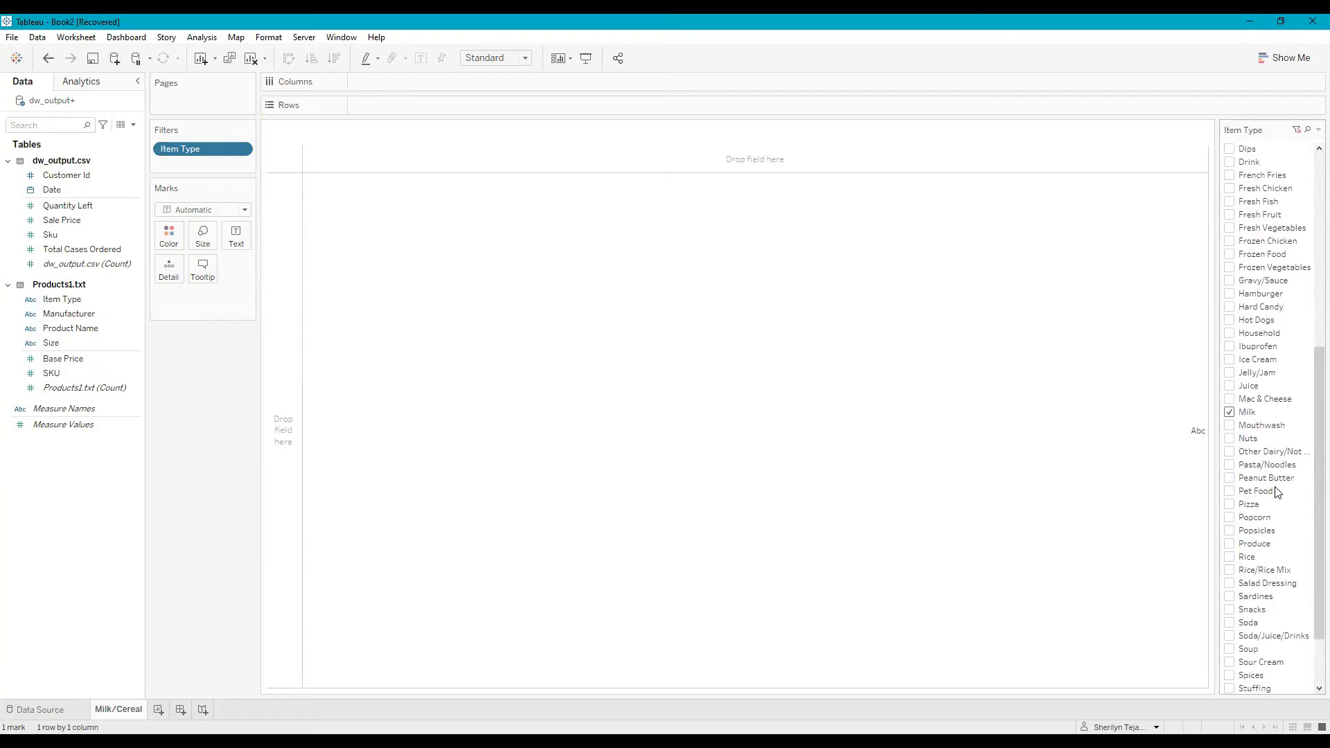
scroll(1278, 493, up, 9)
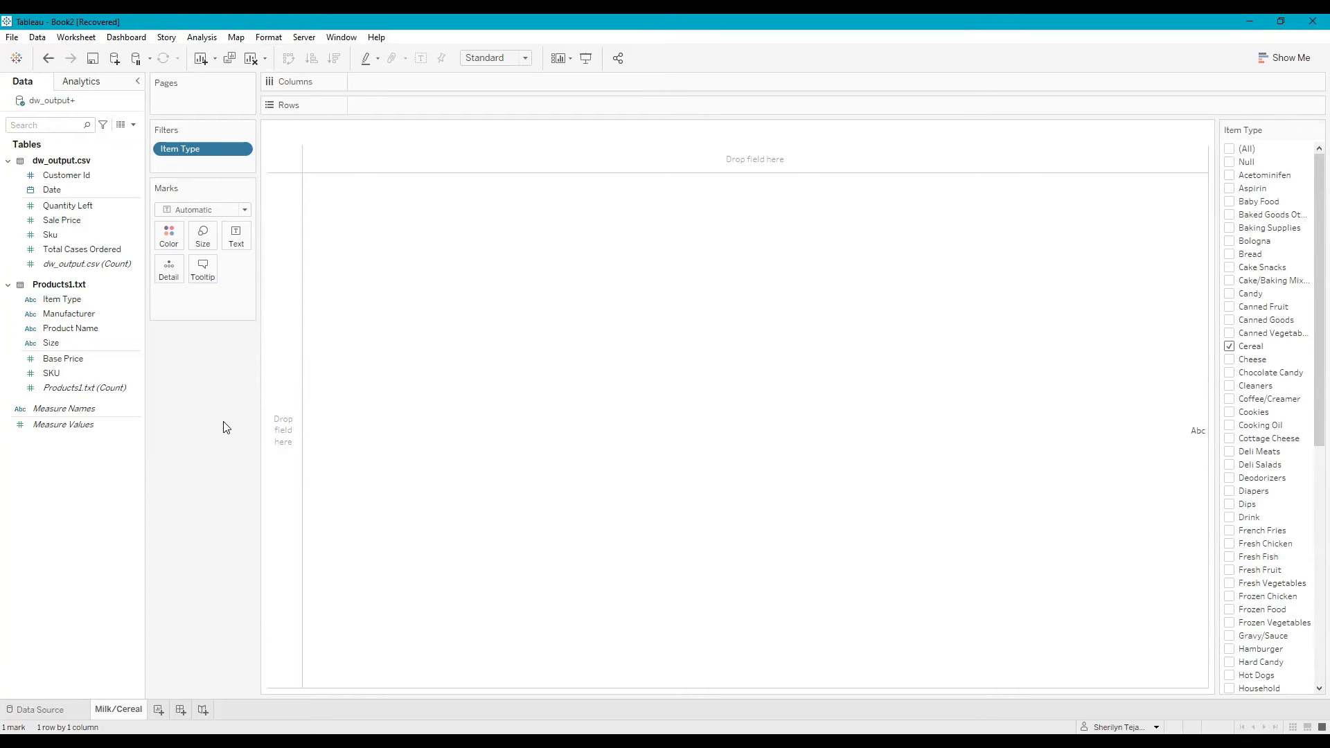
- Filter Date by months to January only and show that month filter beside the view
click(58, 191)
drag(59, 194, 229, 170)
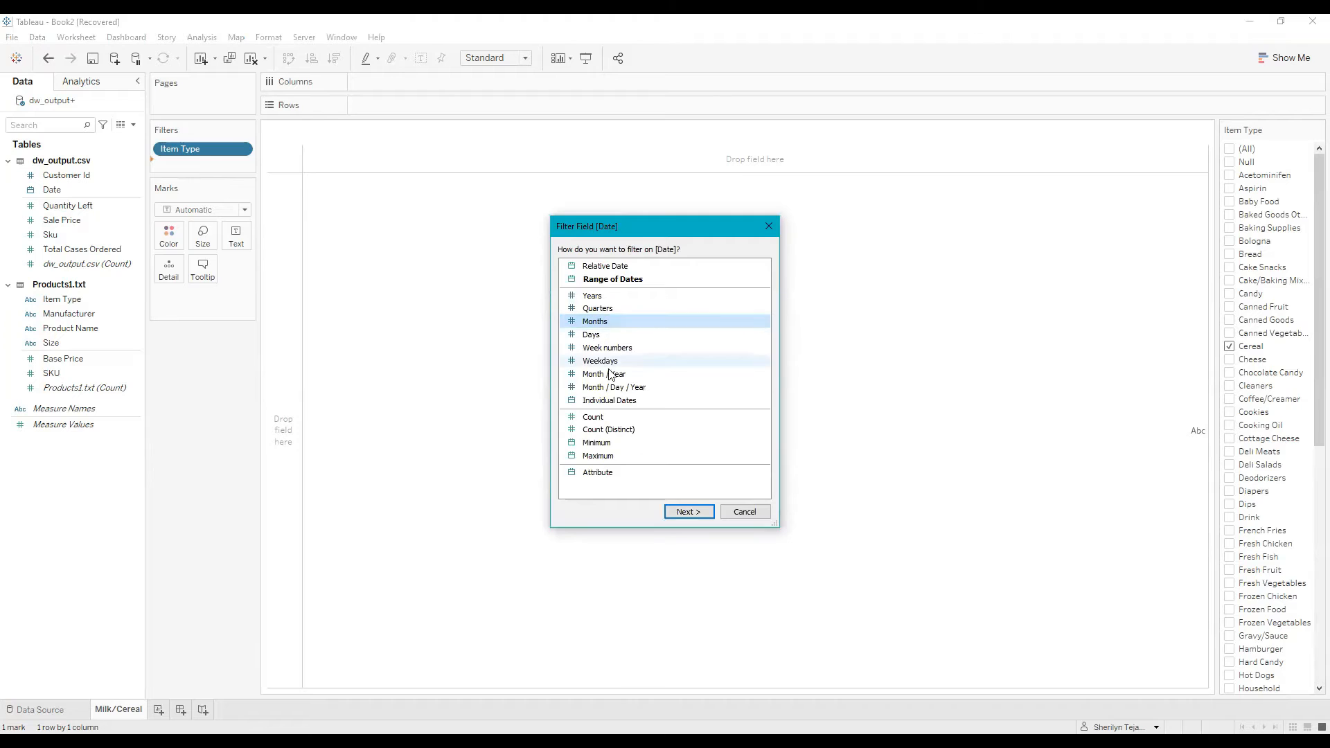
click(589, 323)
double_click(589, 323)
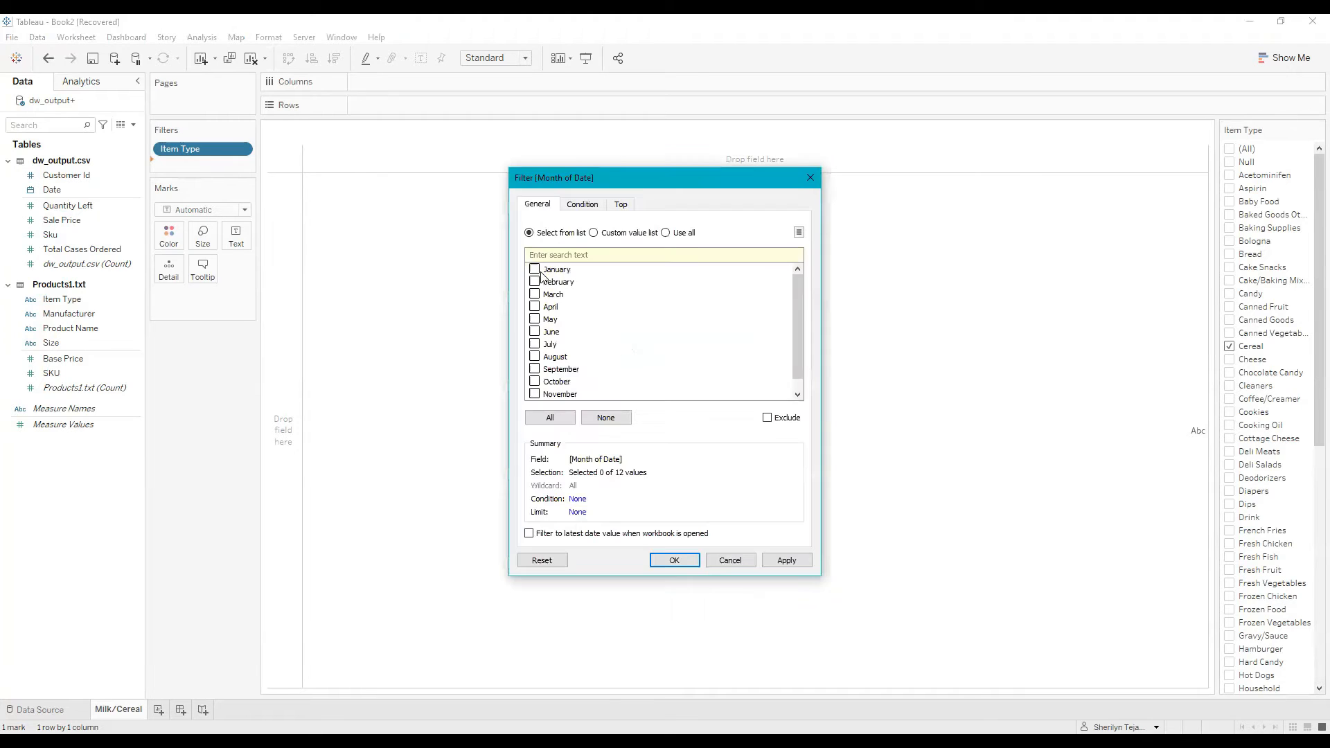
click(535, 270)
click(666, 563)
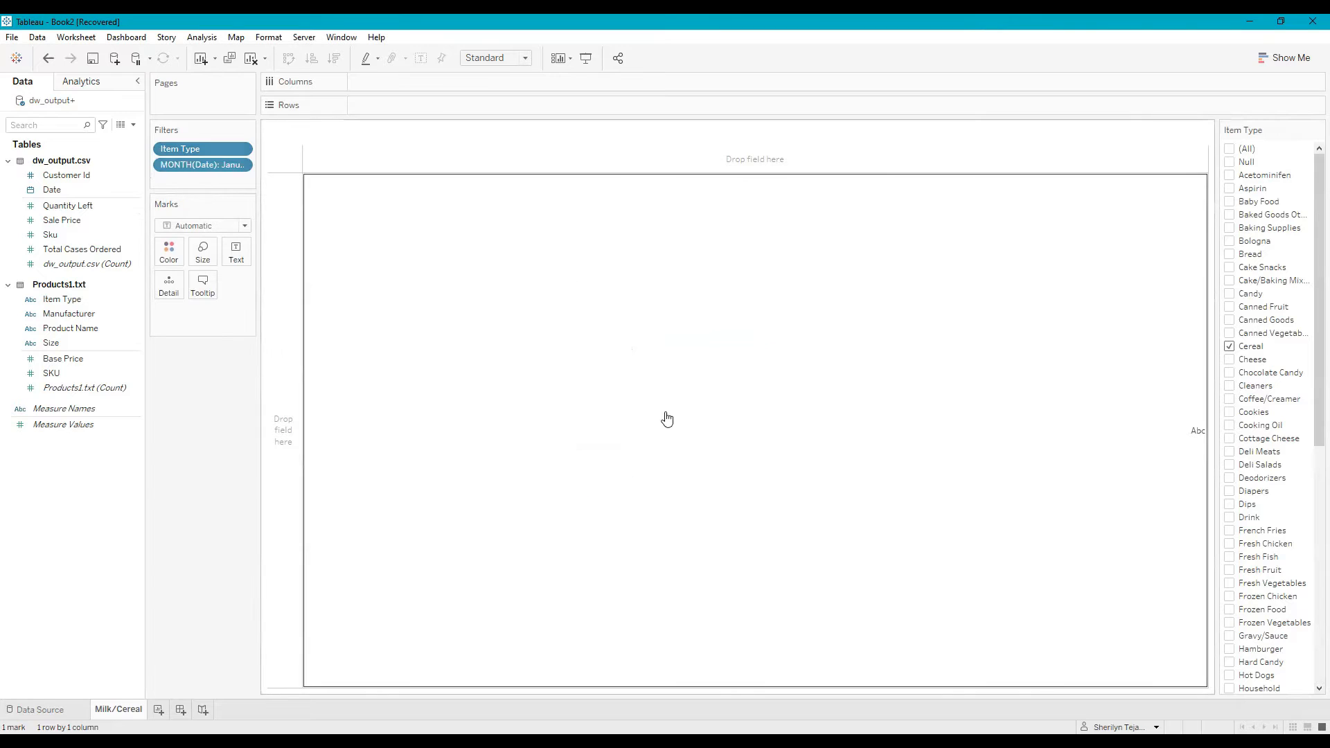
right_click(216, 170)
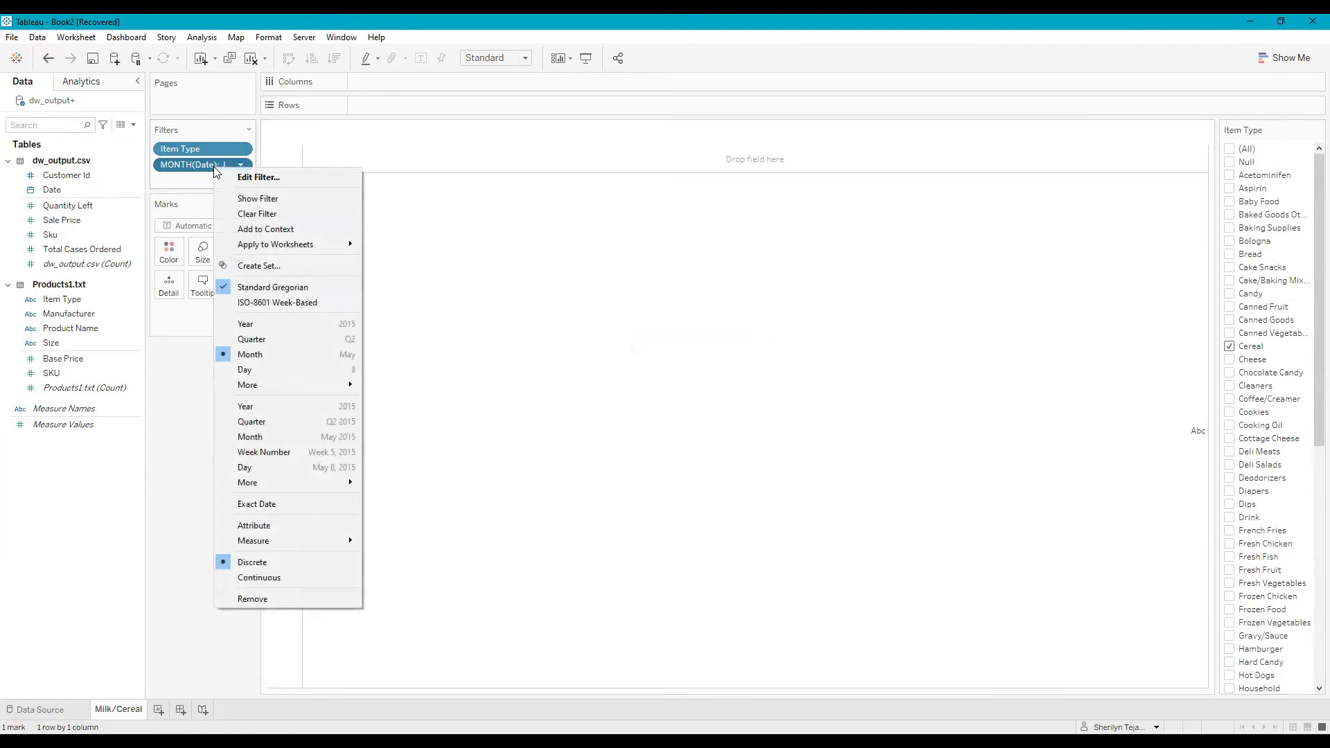
click(242, 199)
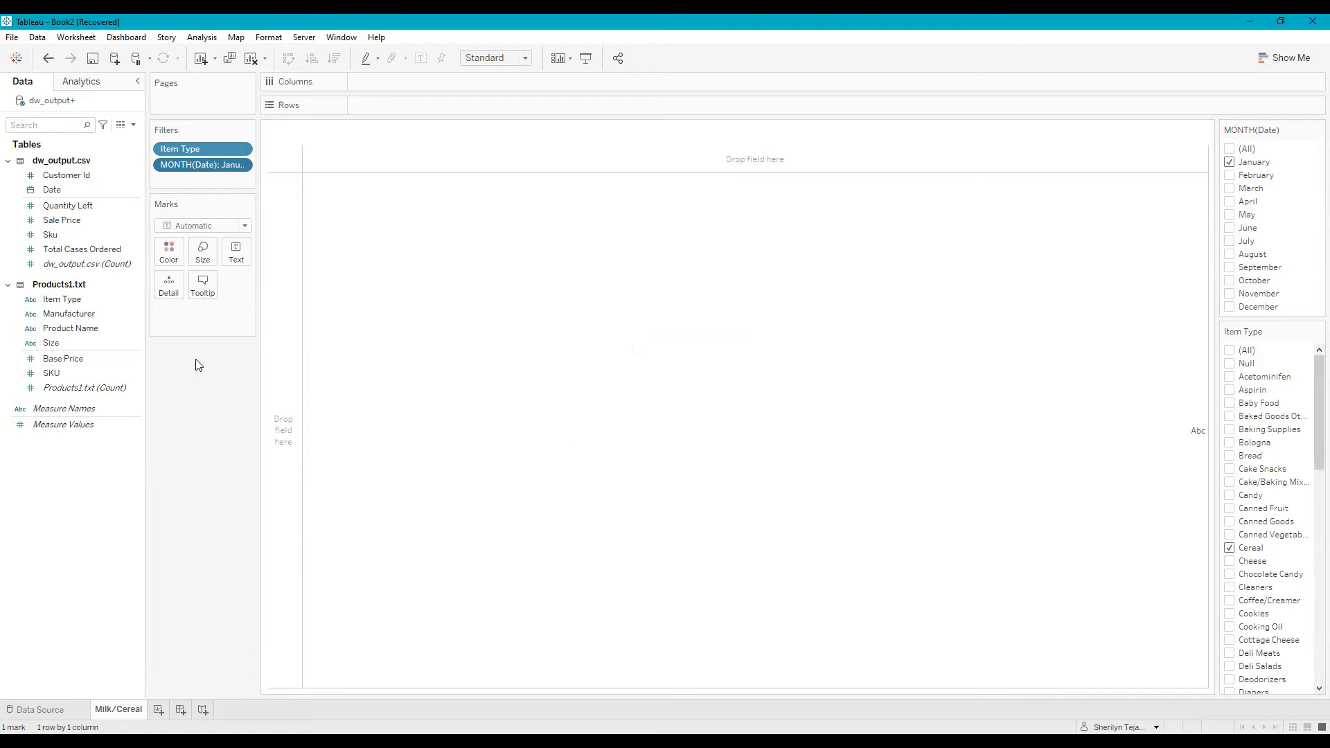
- Color the marks by Item Type
drag(72, 300, 173, 258)
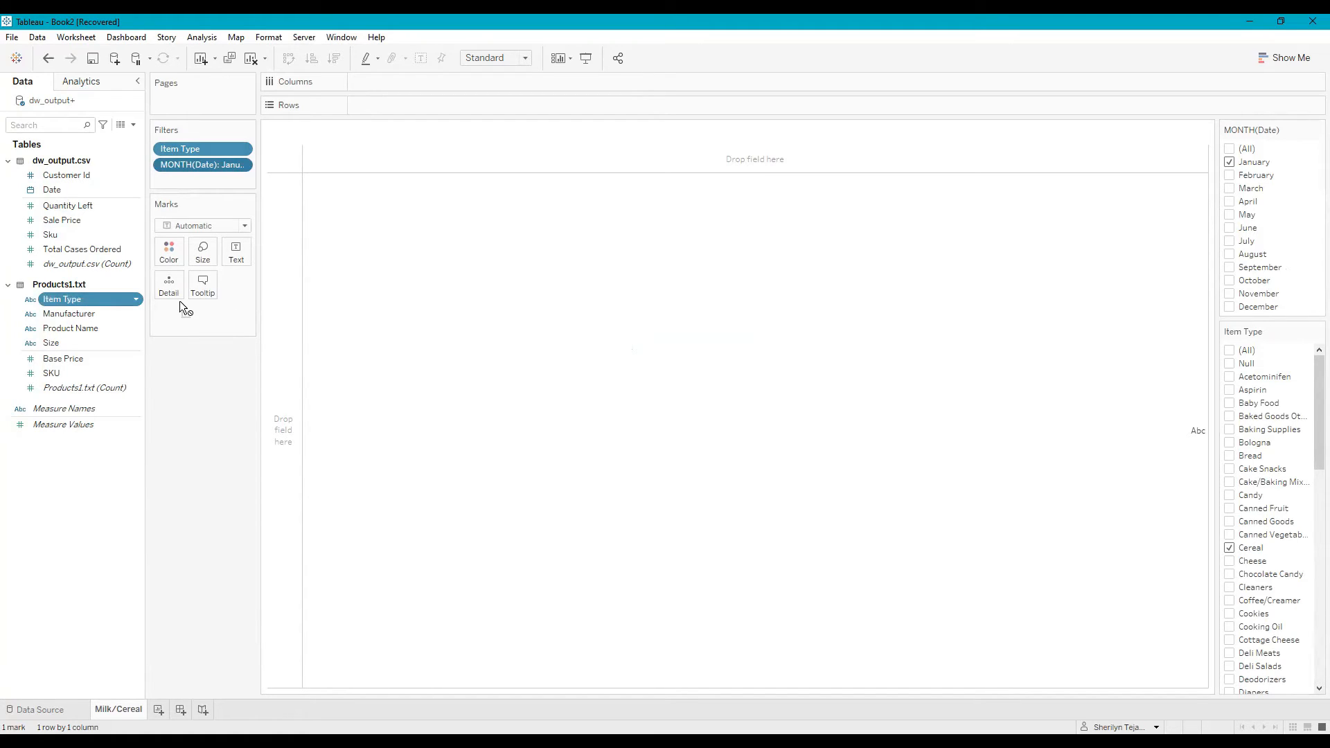
drag(183, 317, 172, 255)
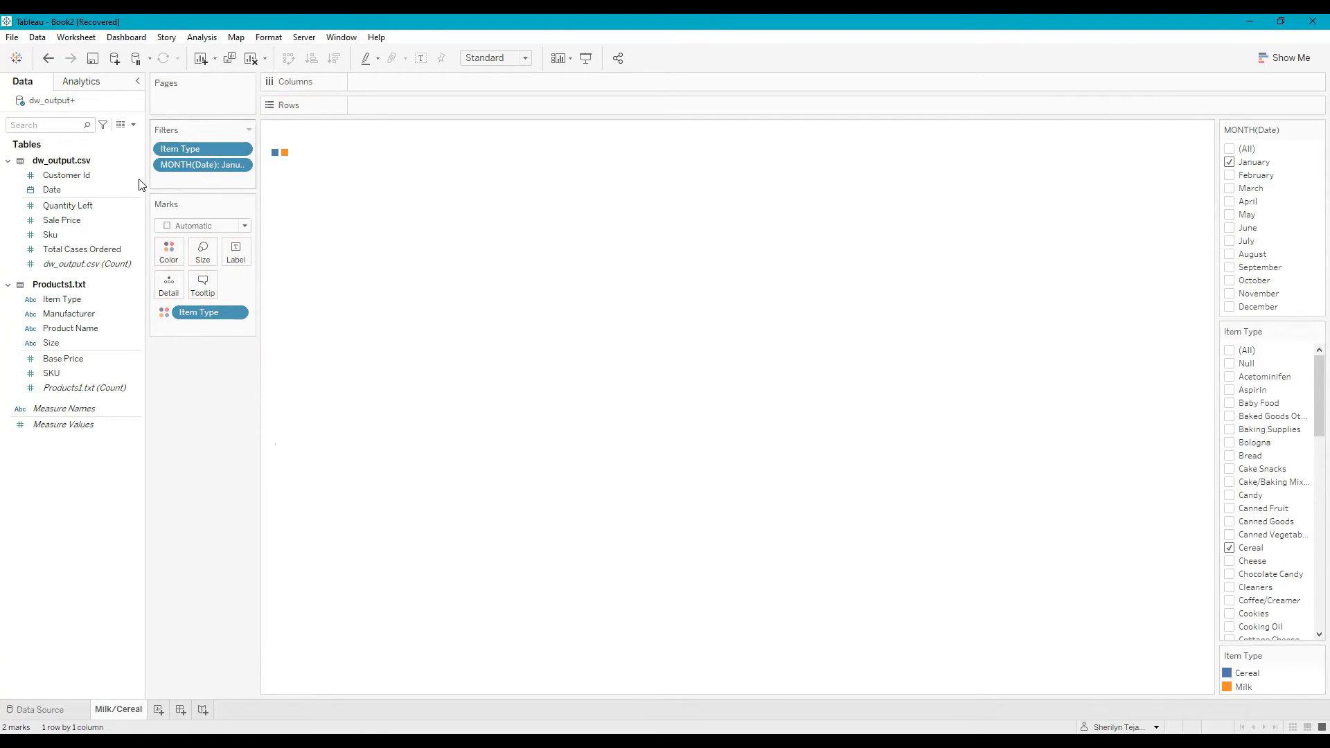
- Place Date on the columns and set it to the Day date part as a continuous field
click(58, 190)
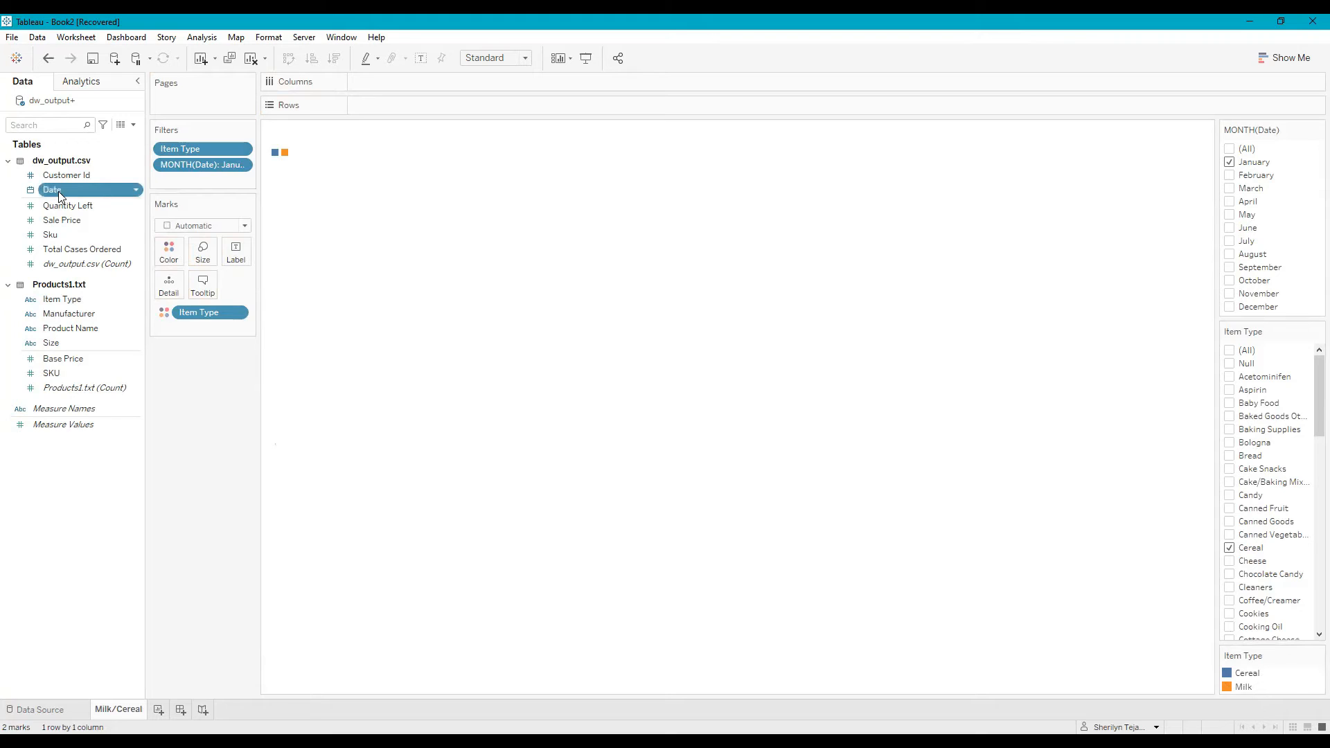
drag(371, 87, 407, 89)
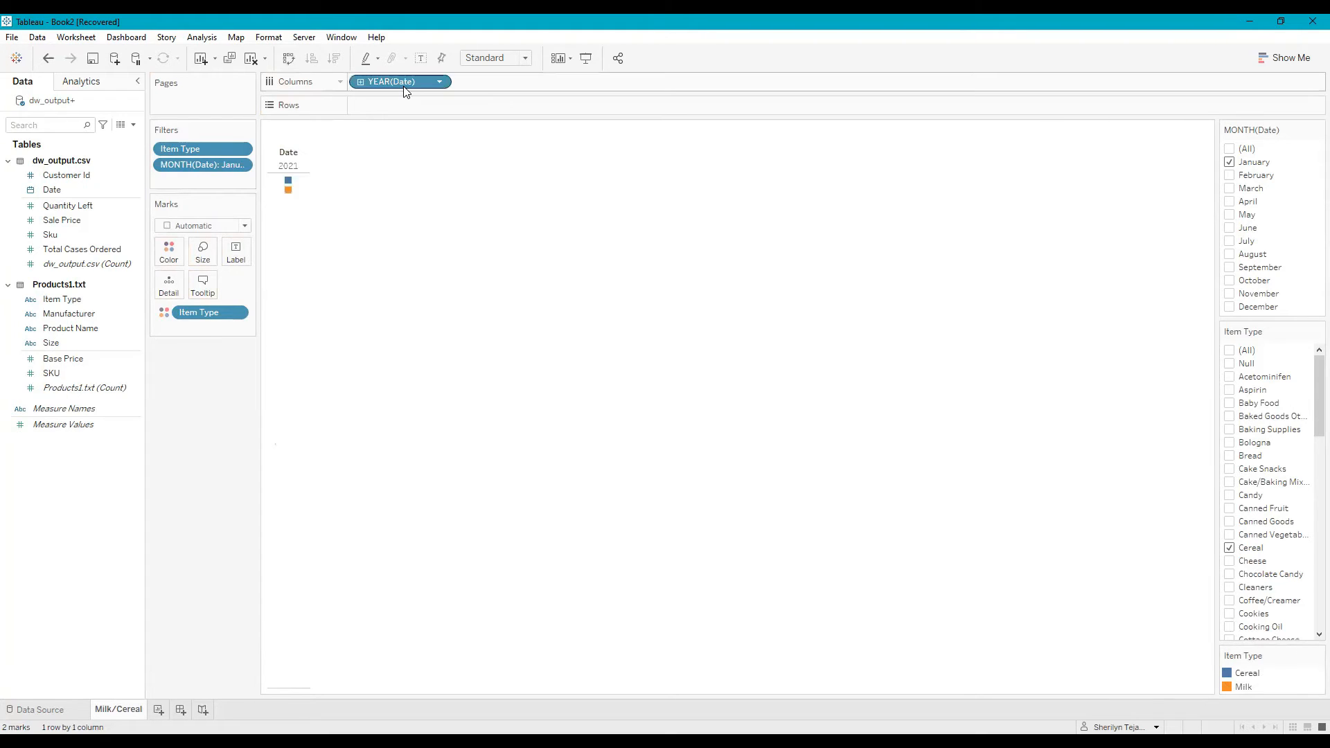
right_click(403, 78)
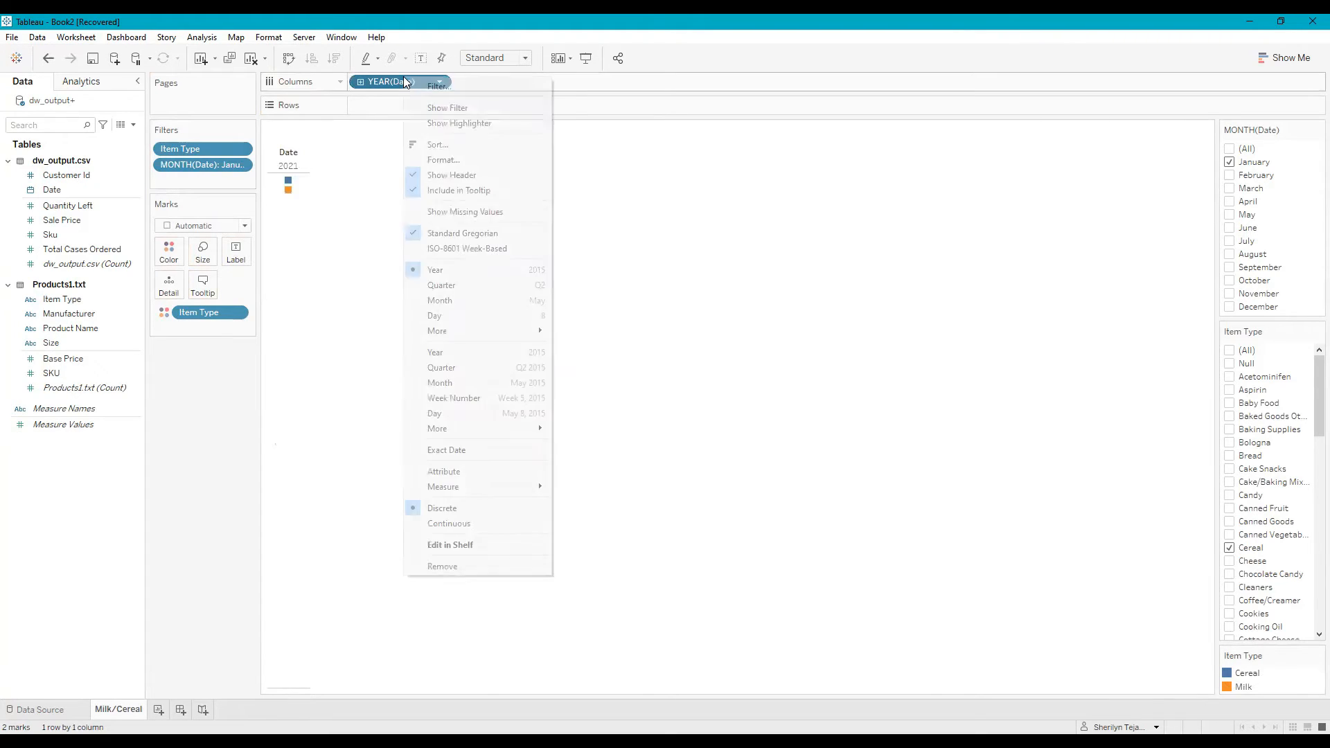
click(435, 316)
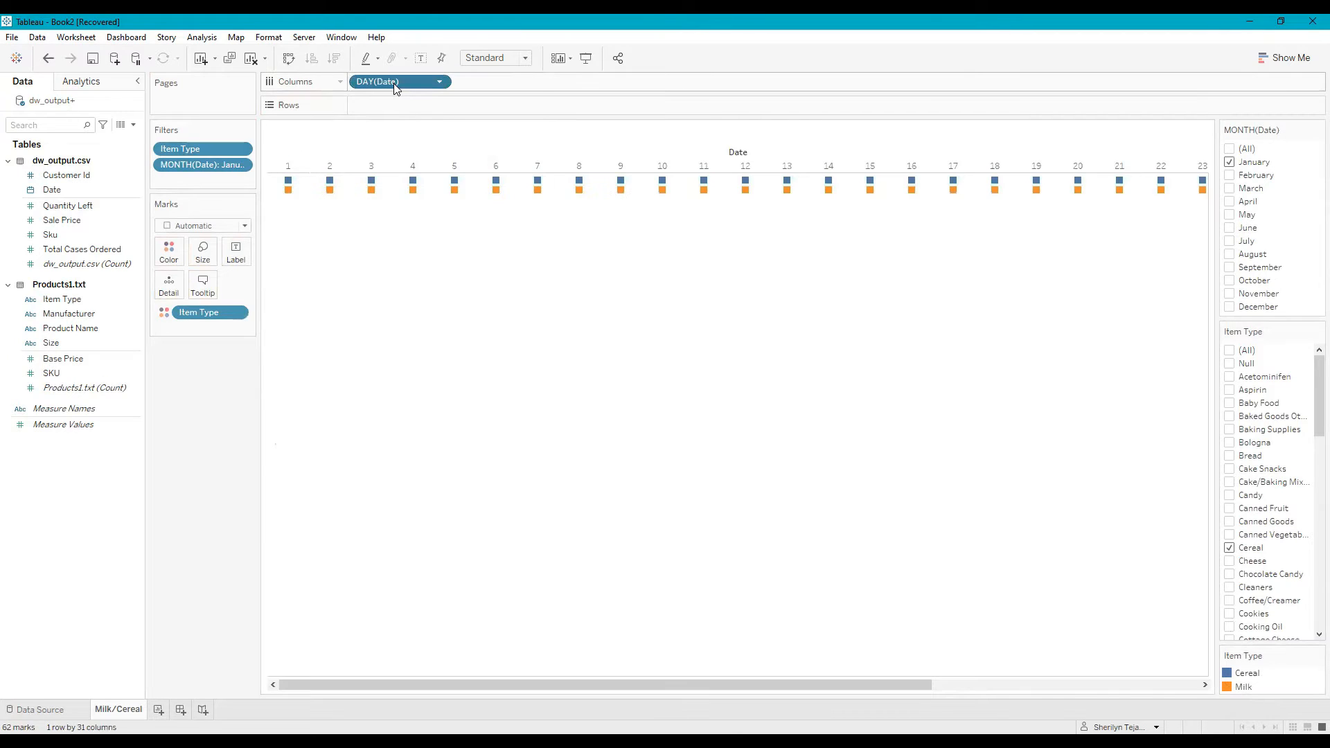
right_click(394, 82)
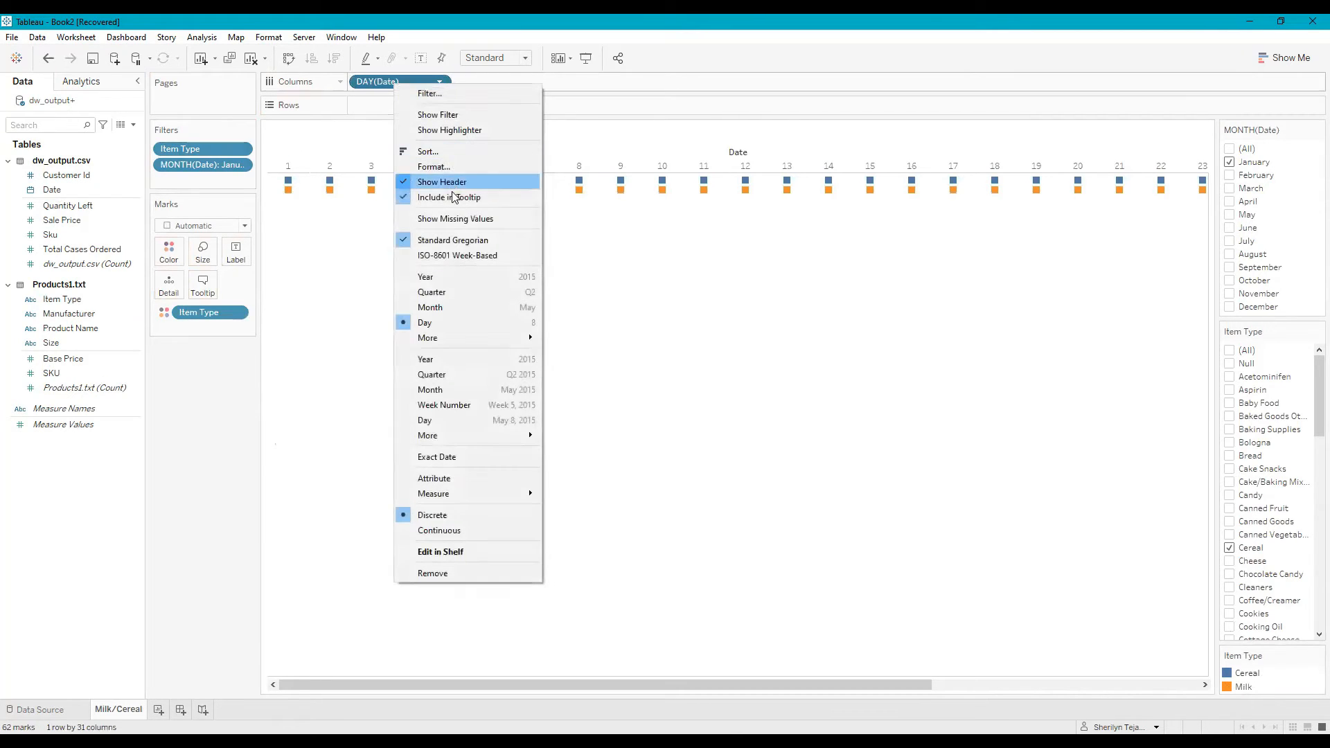
click(433, 530)
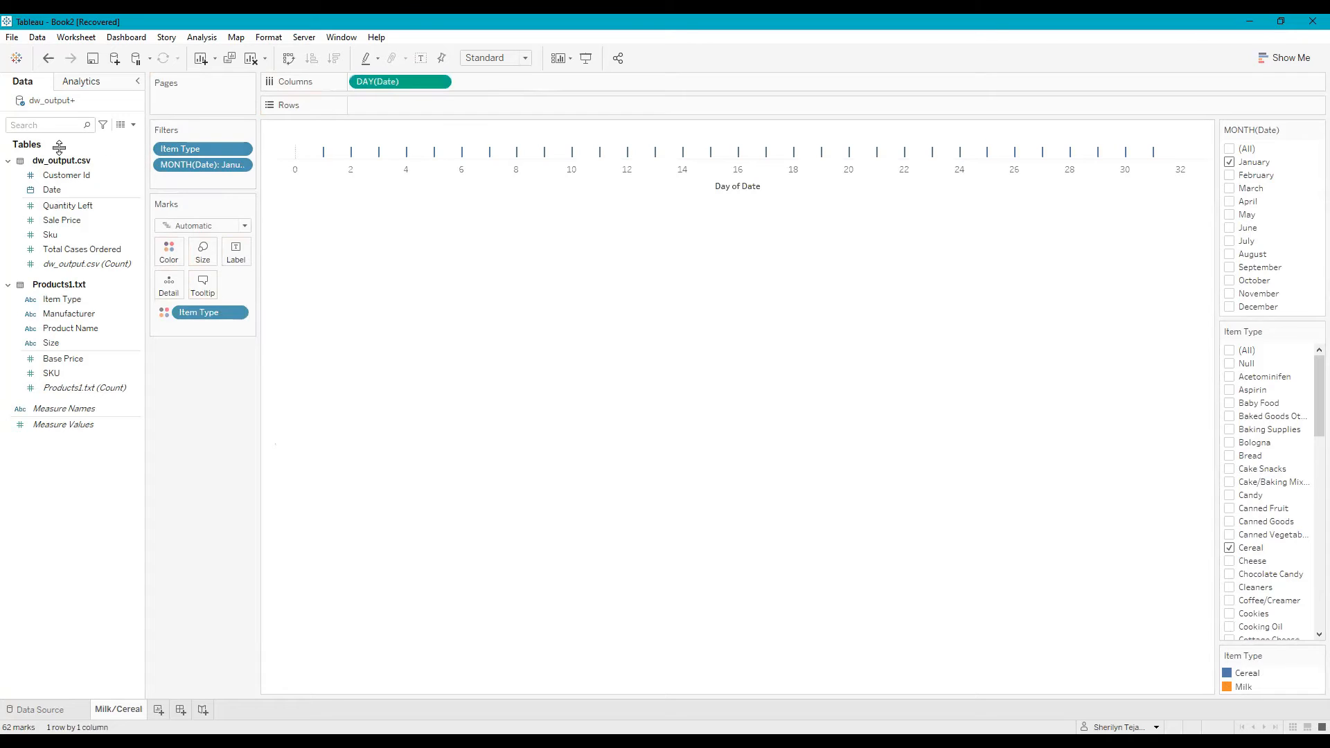
- Place Quantity Left on the rows and set its aggregation to Count
click(70, 207)
mouse_move(72, 209)
mouse_down()
mouse_move(347, 103)
mouse_move(392, 110)
mouse_up()
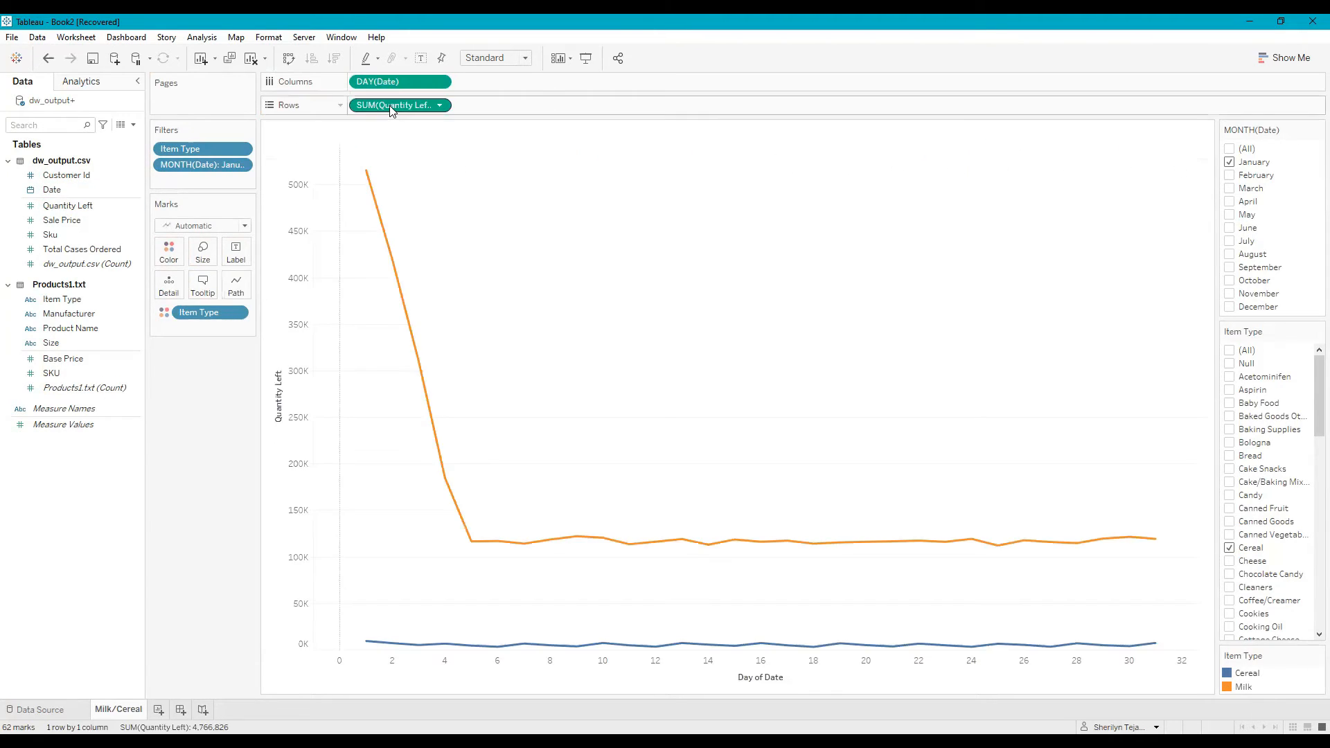
right_click(391, 111)
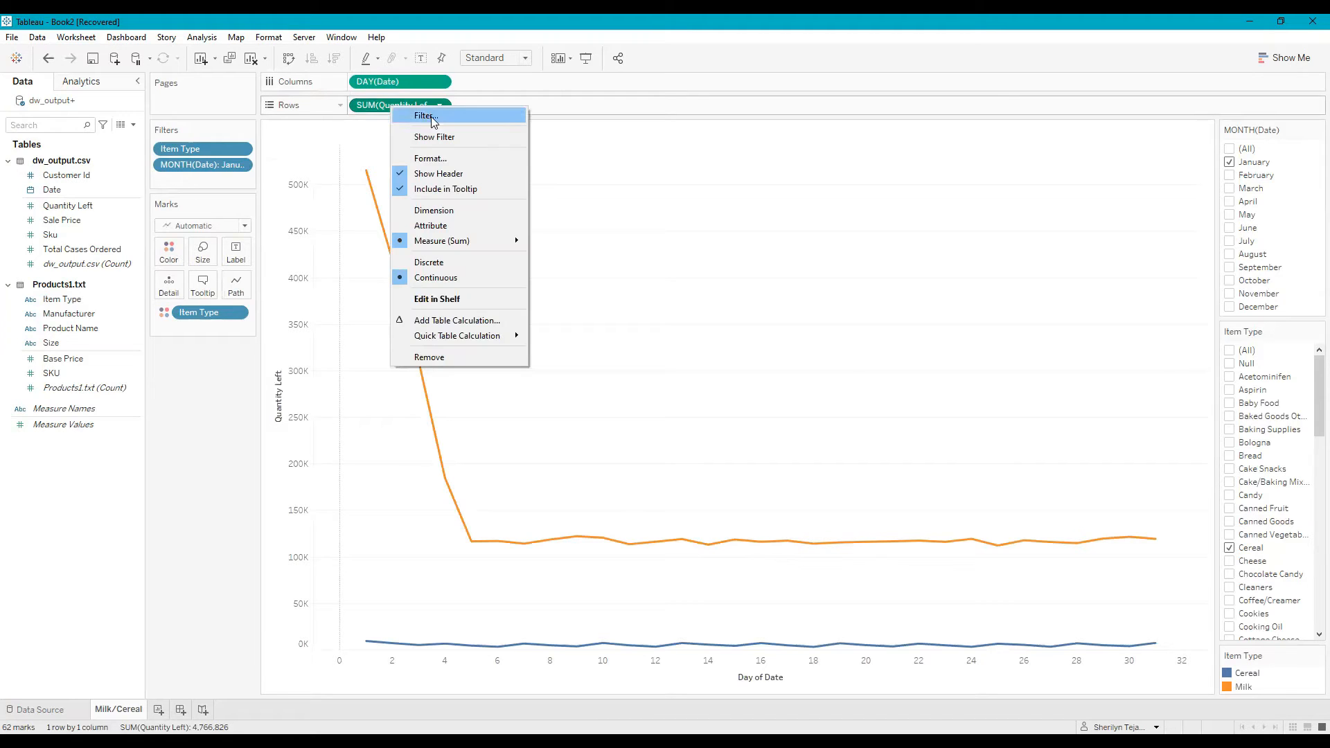
mouse_move(499, 240)
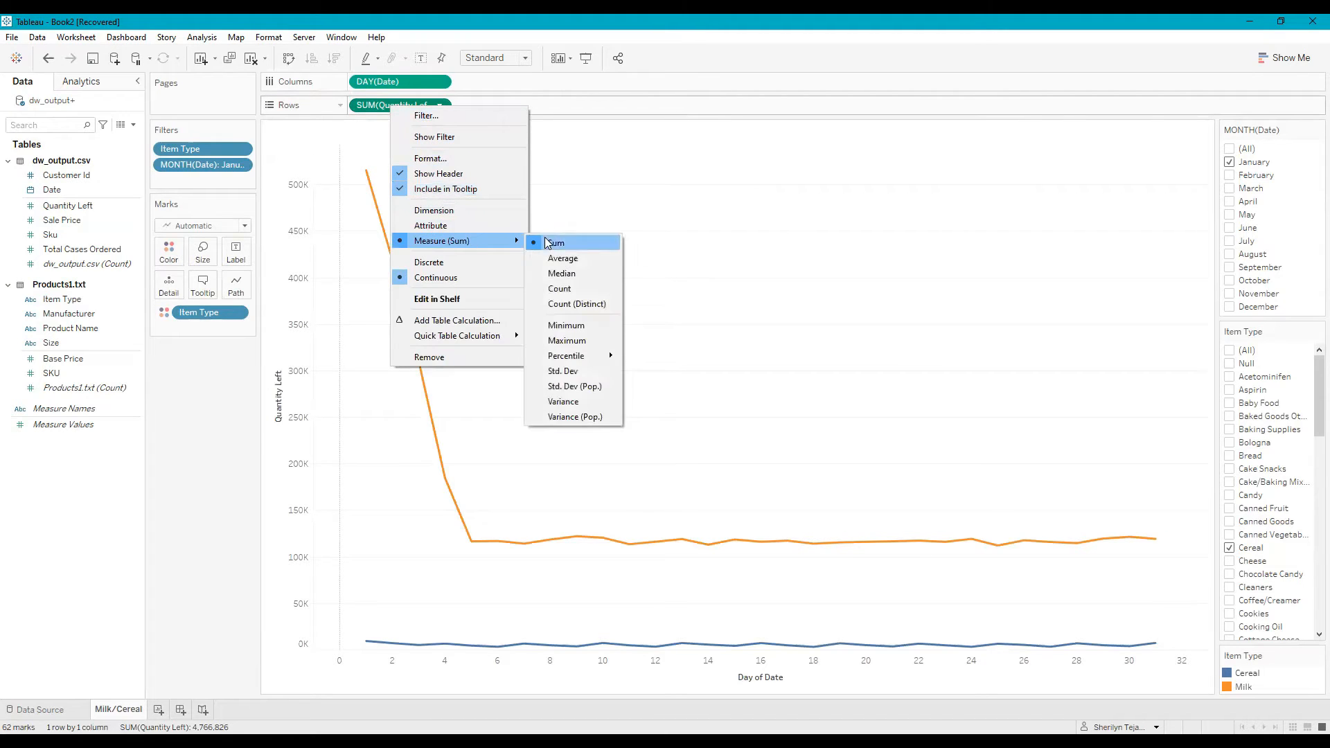
click(565, 275)
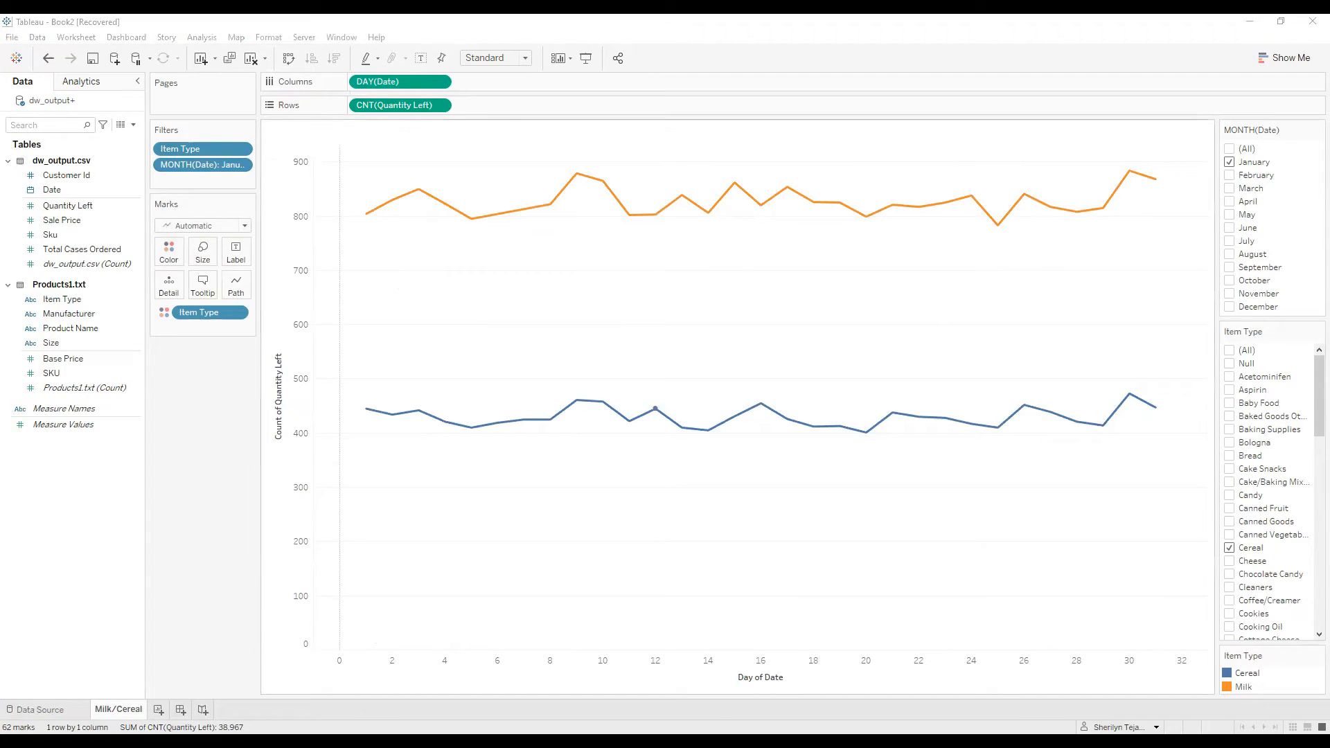
click(1065, 136)
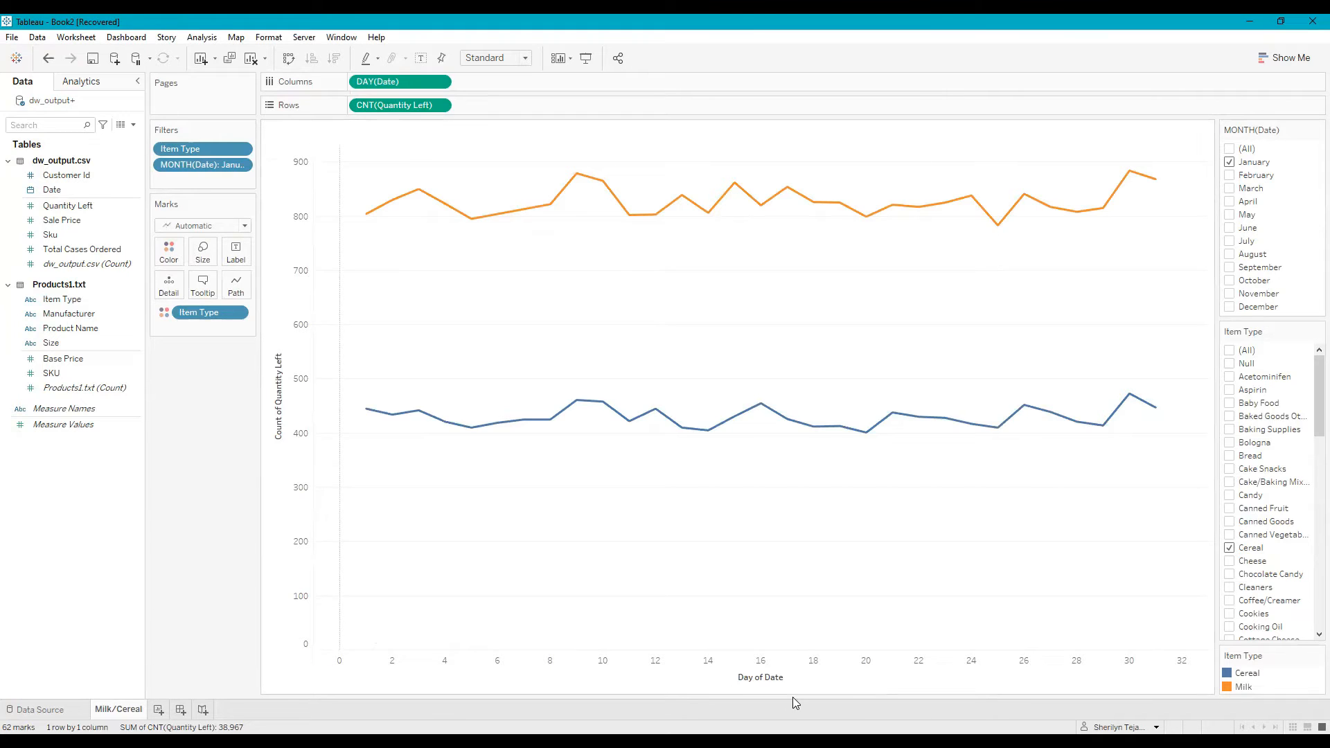
- Fix the day axis range to start at 1 and end at 31
double_click(834, 682)
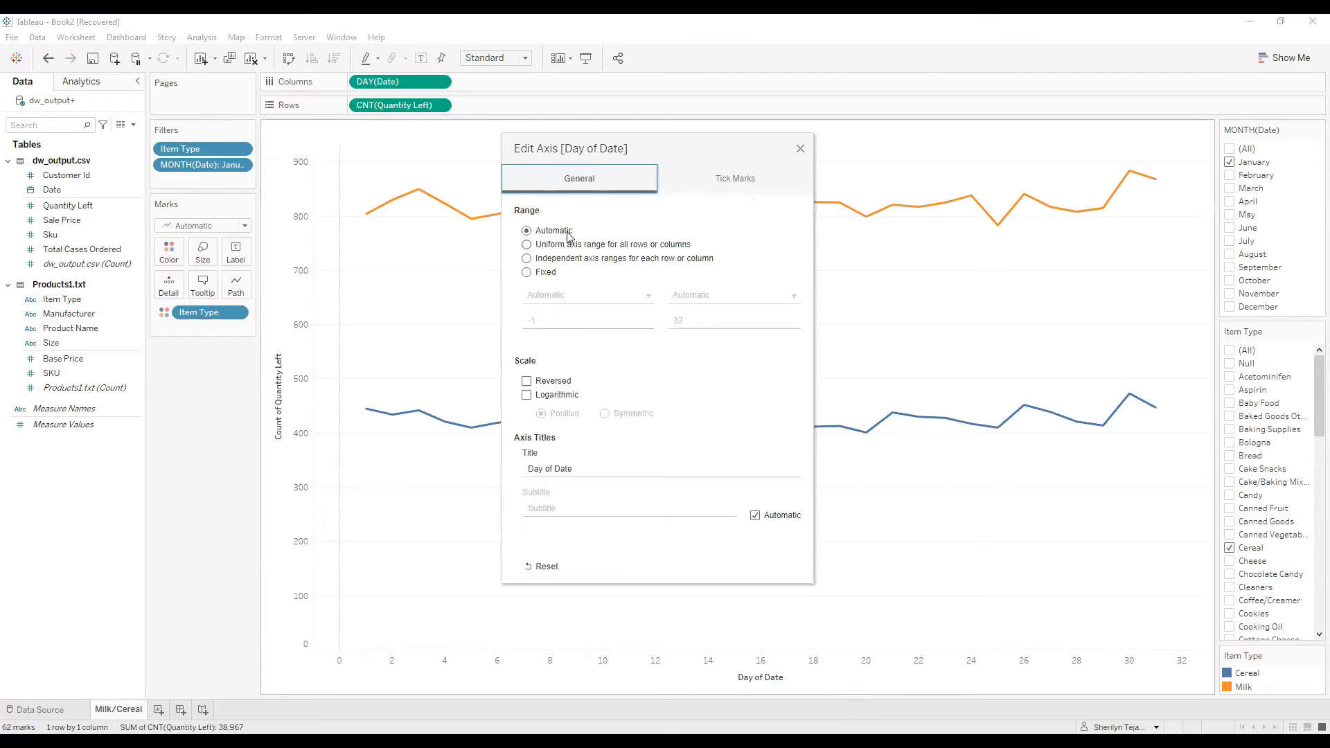
click(538, 276)
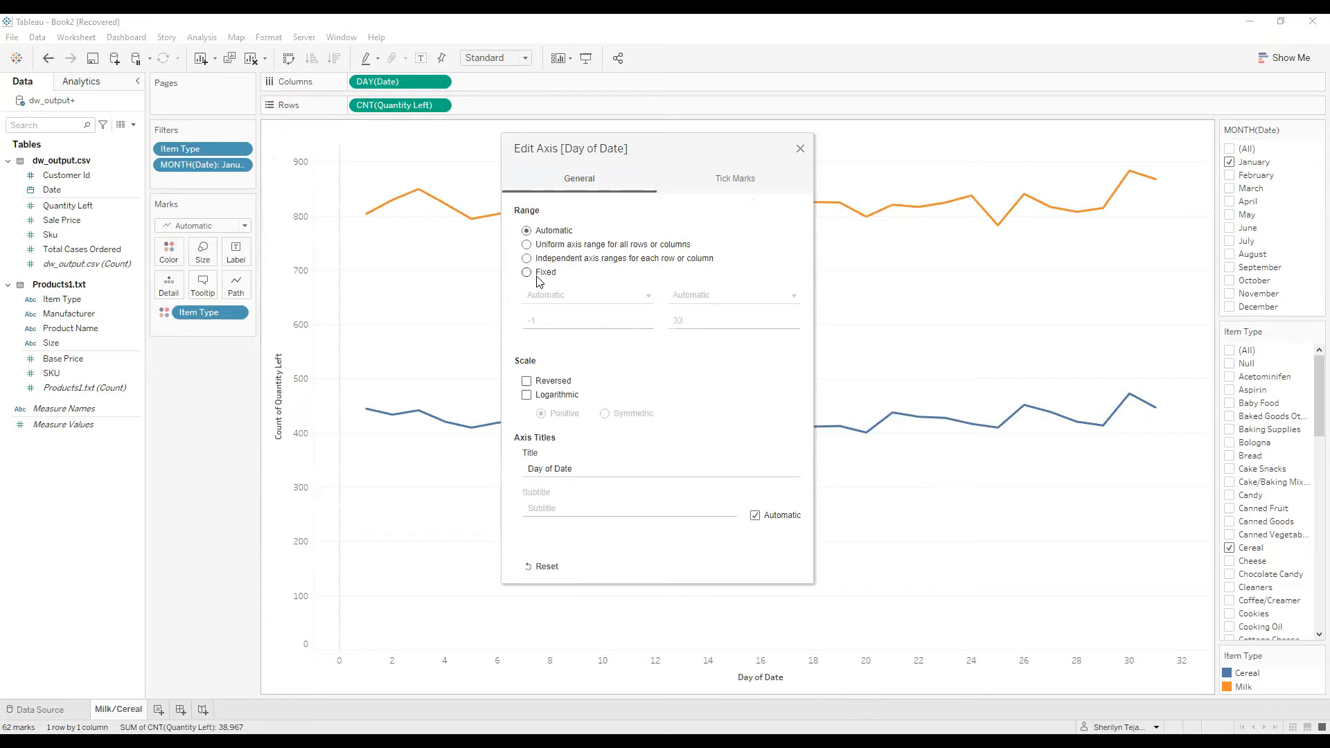
double_click(529, 324)
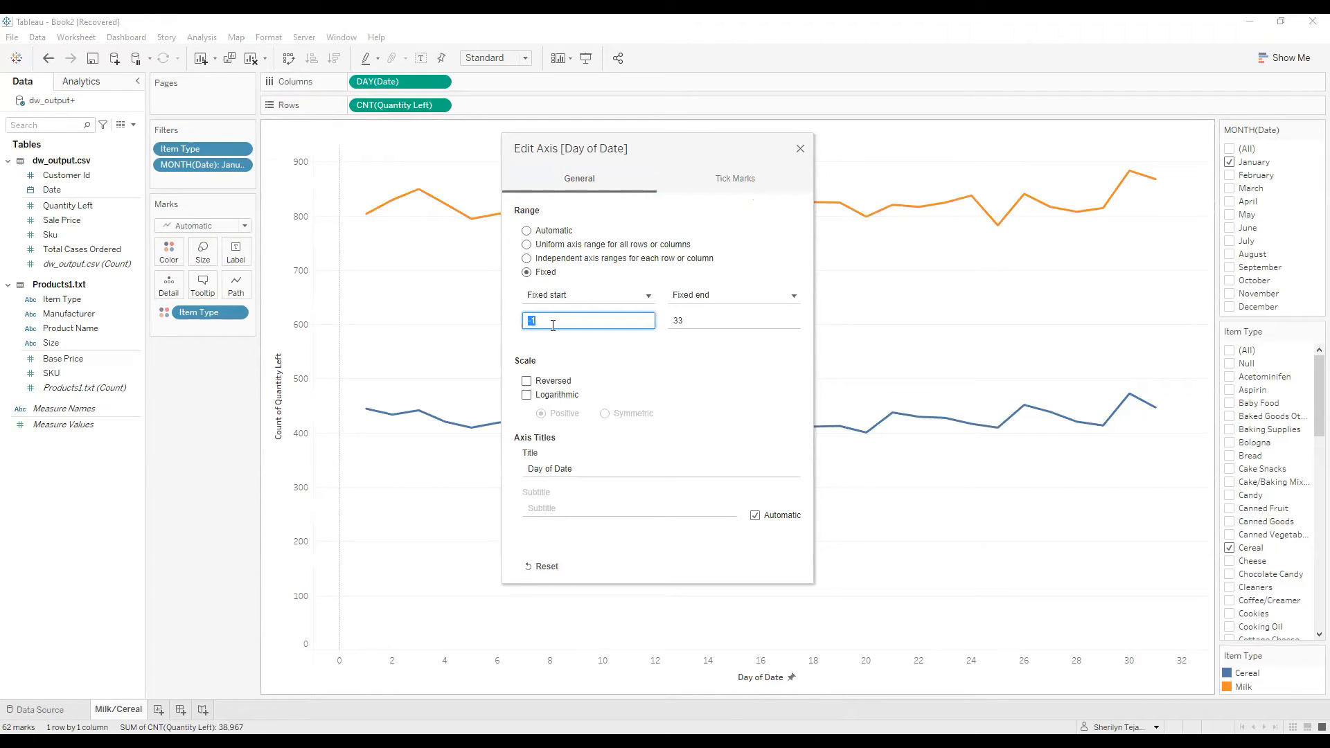
text(1)
double_click(704, 320)
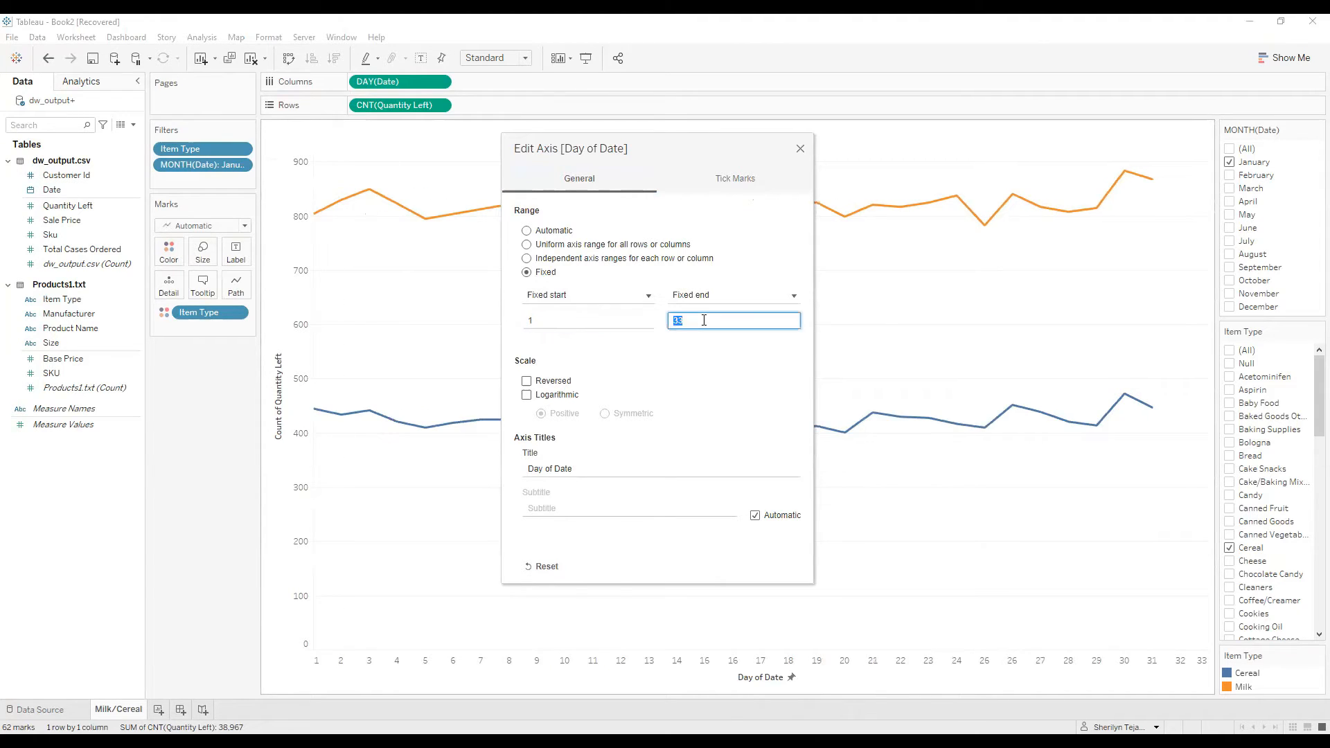
text(31)
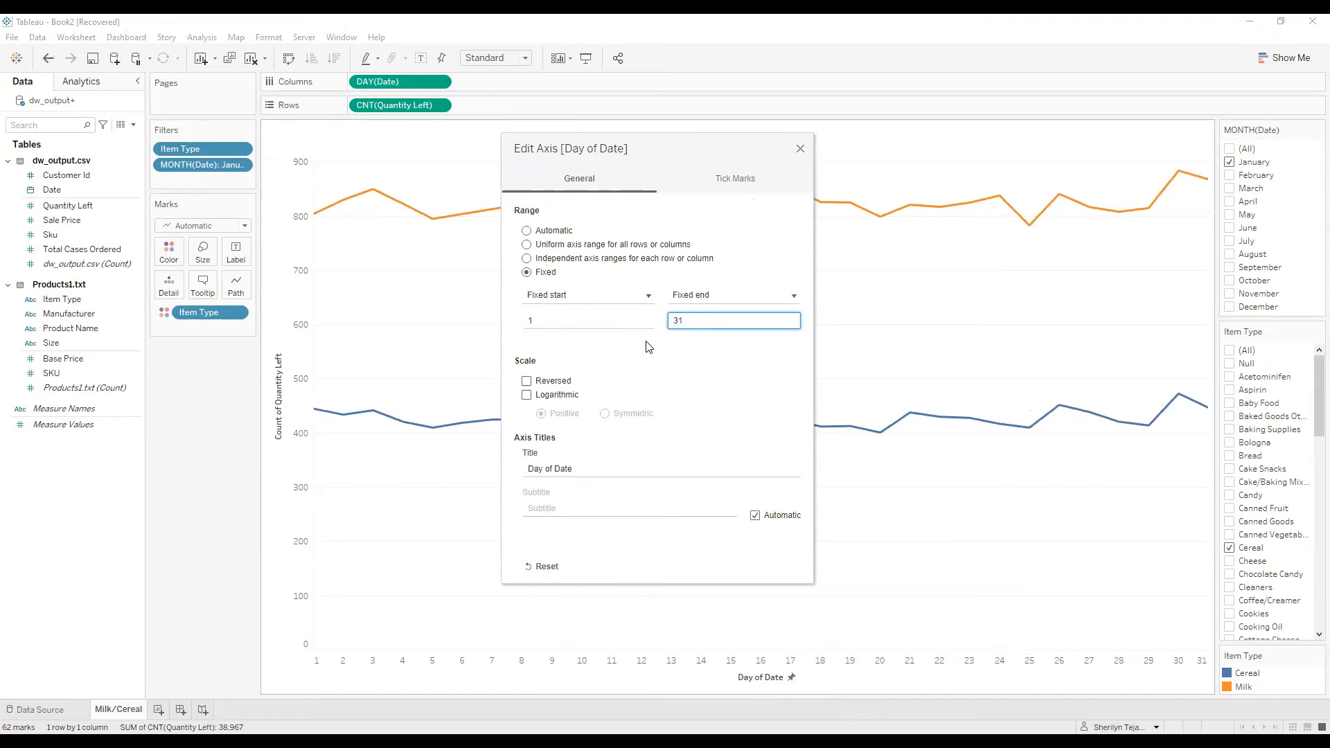
click(648, 346)
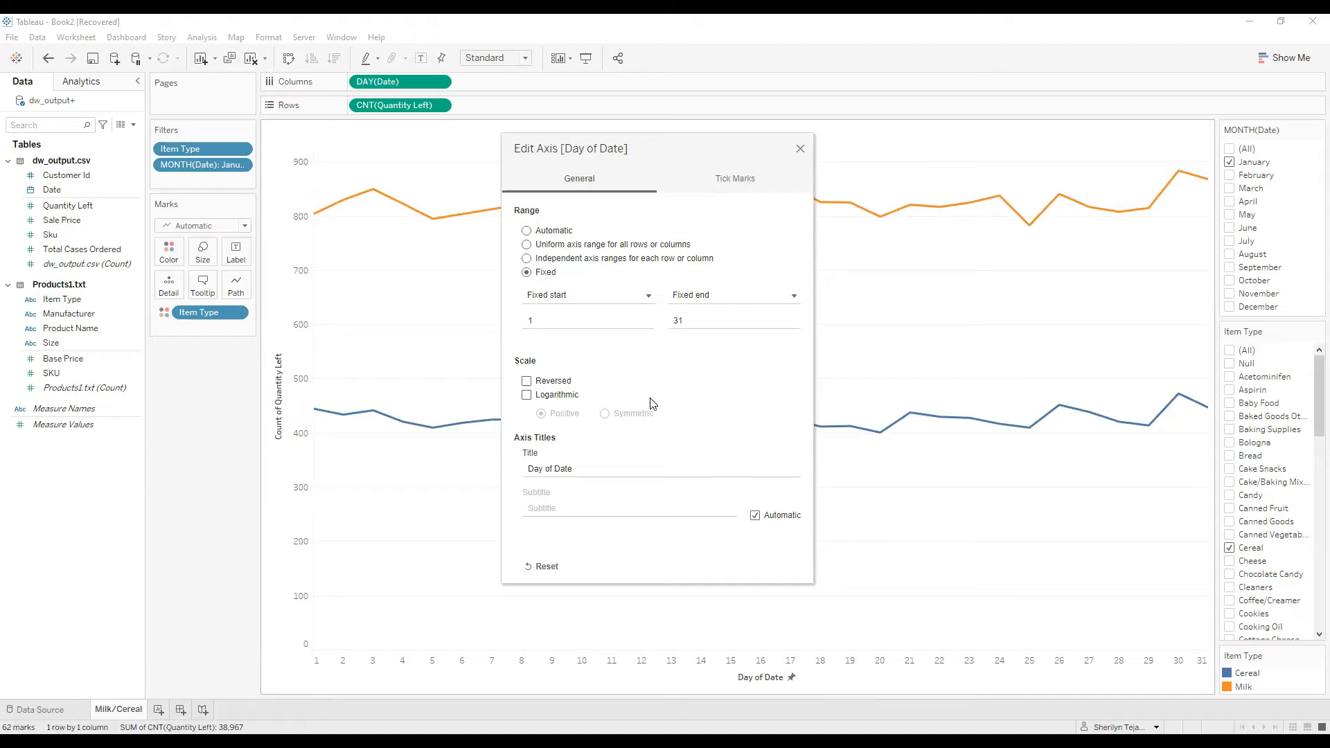
- Change the horizontal axis title to "Day of Month" and close the axis settings
click(666, 464)
triple_click(597, 471)
click(597, 472)
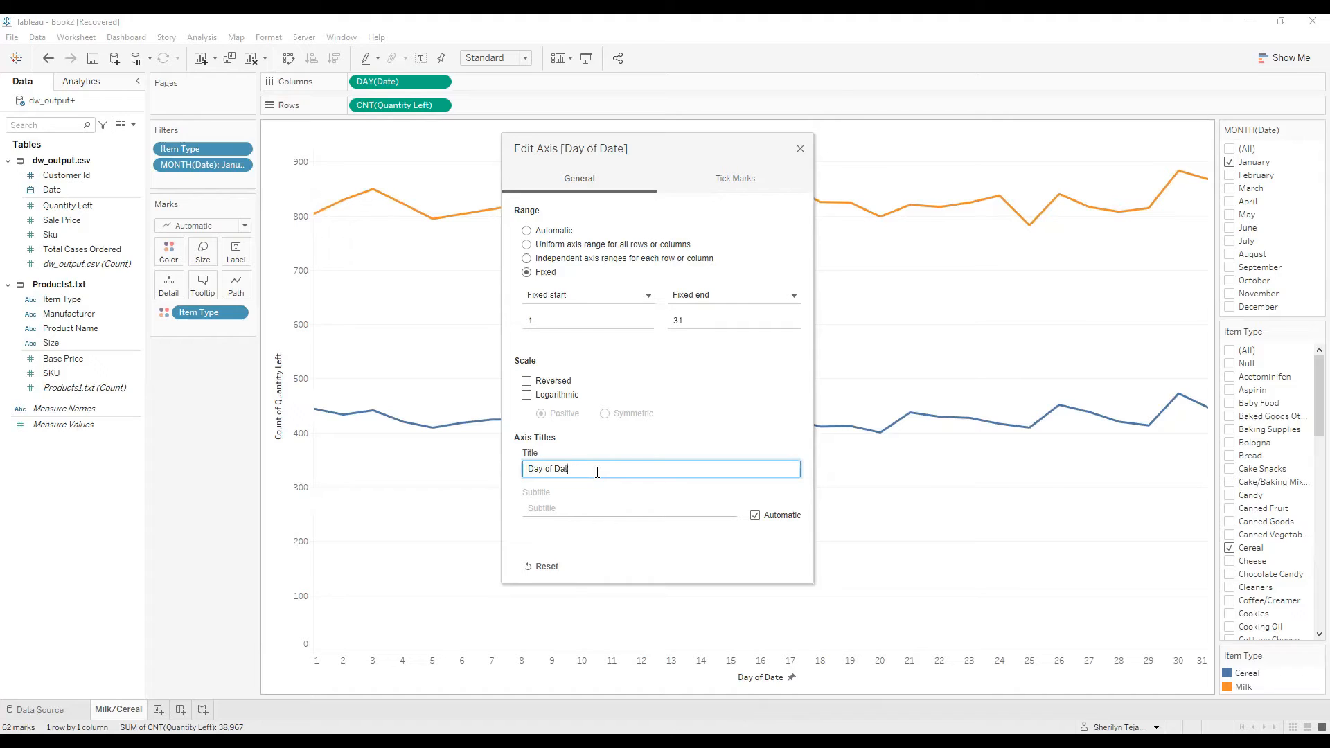
key(BackSpace)
key(BackSpace)
text(Month)
click(800, 149)
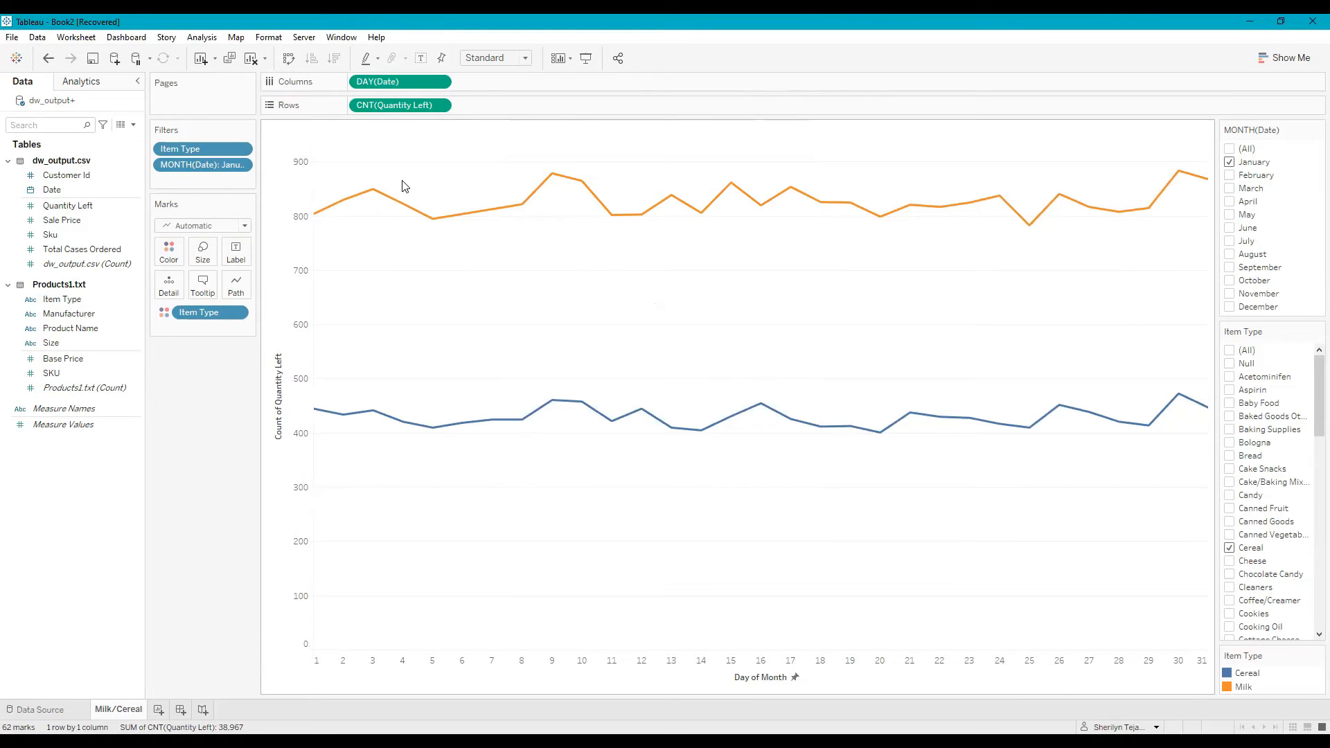
- Set the worksheet title to "Quanity Left for Milk and Cereal for the Month of January"
double_click(365, 138)
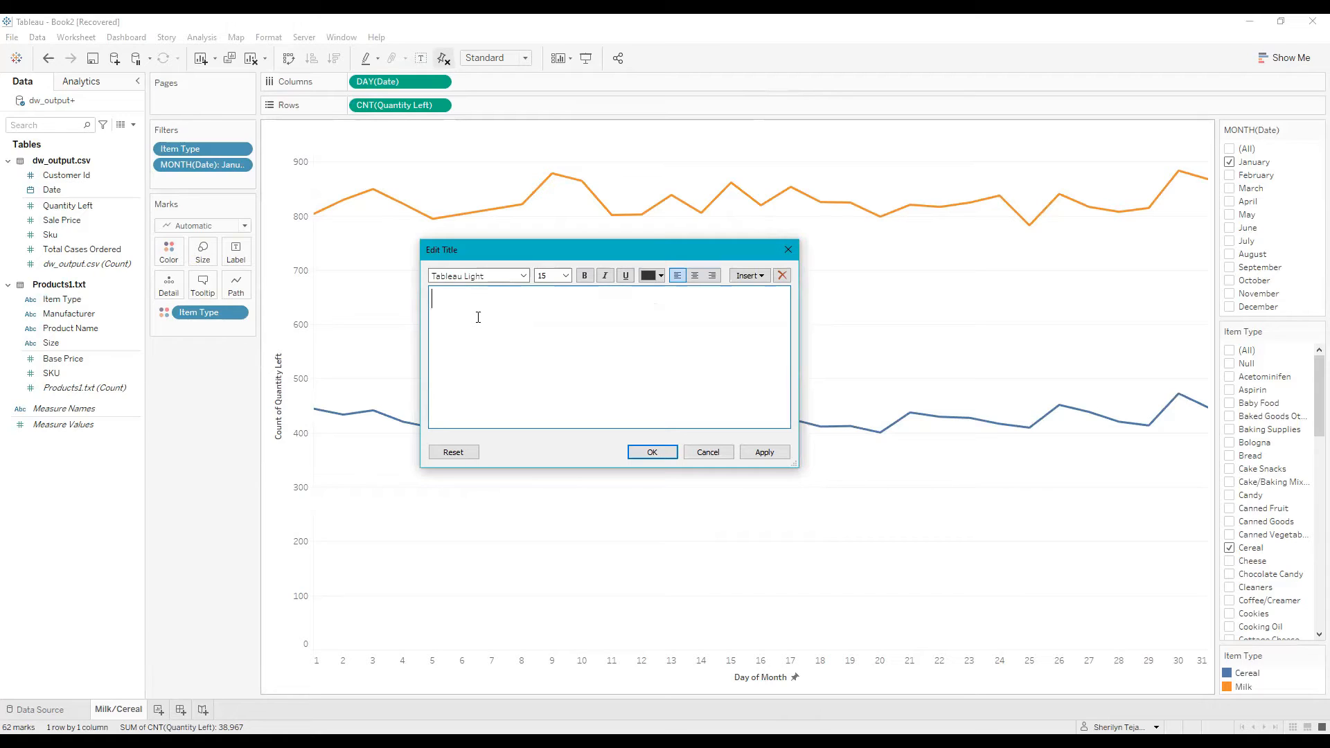
text(Quanity Left for Milk and Cereal )
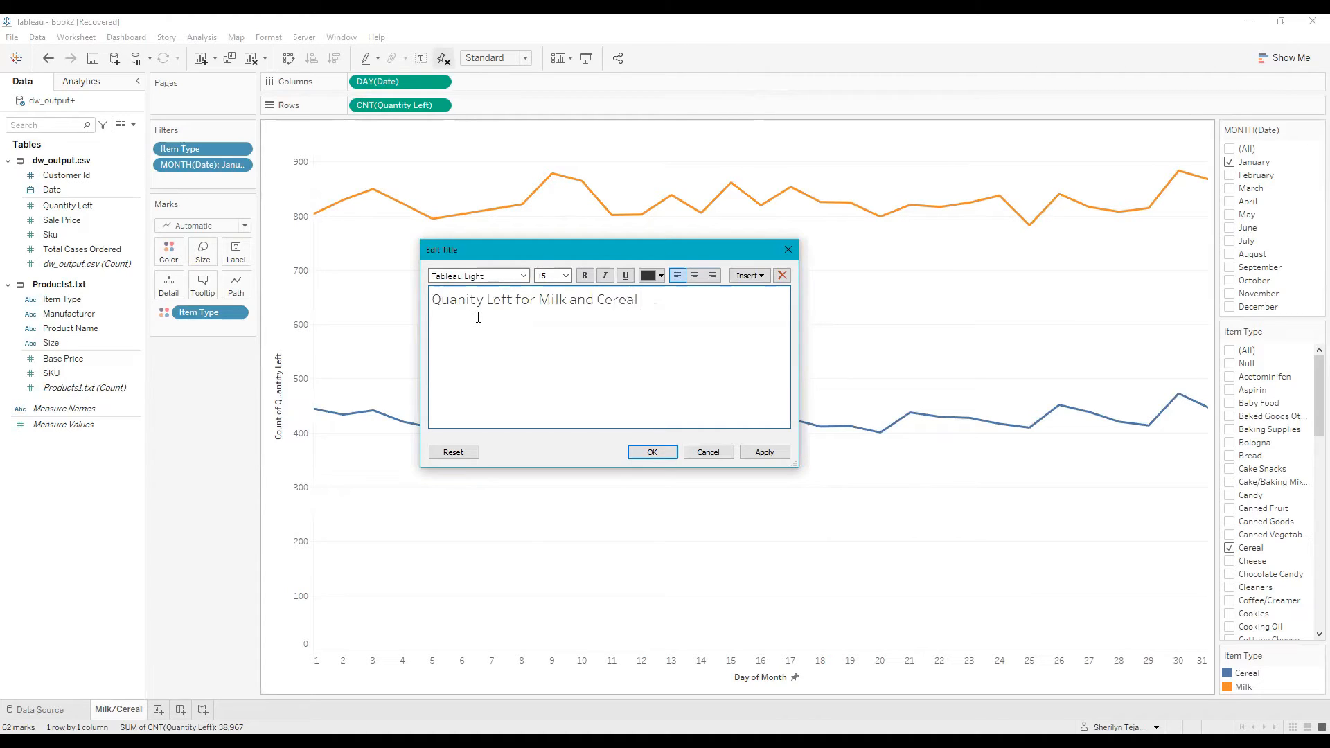
text(for the Month of January)
click(652, 452)
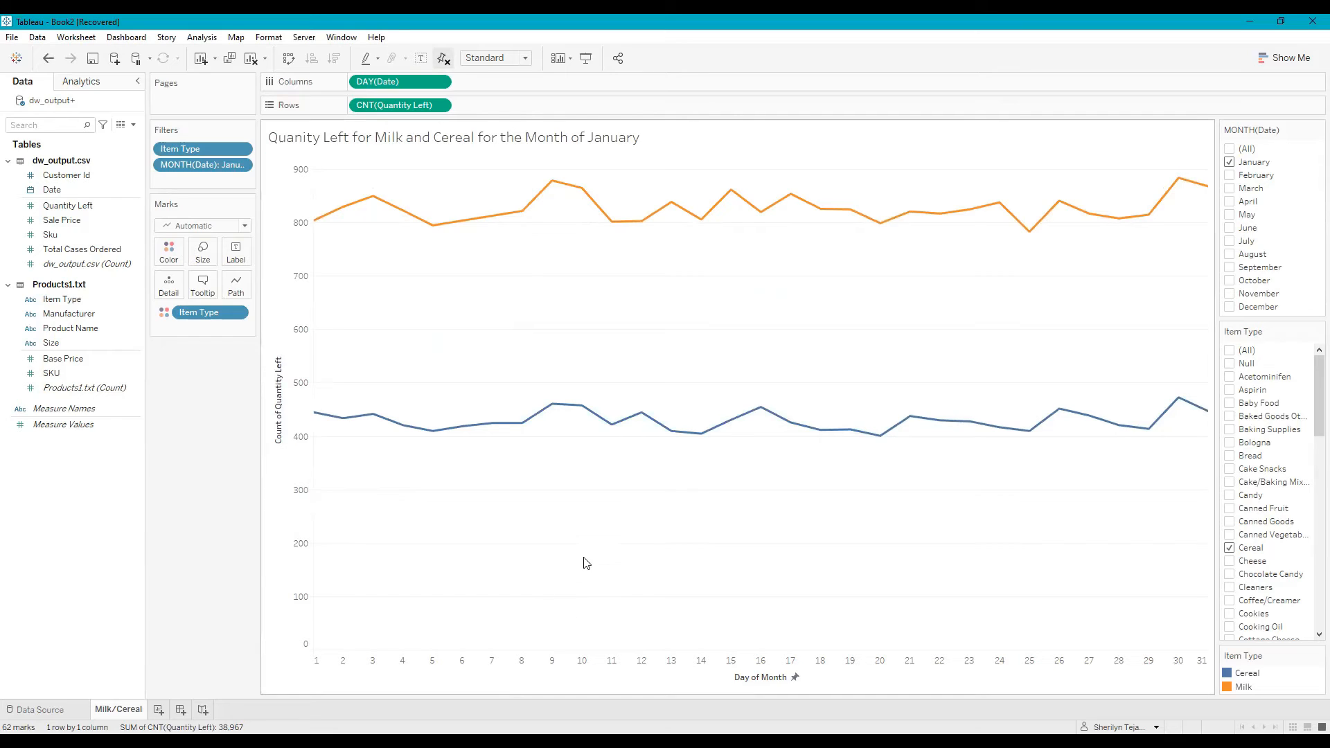
mouse_move(663, 433)
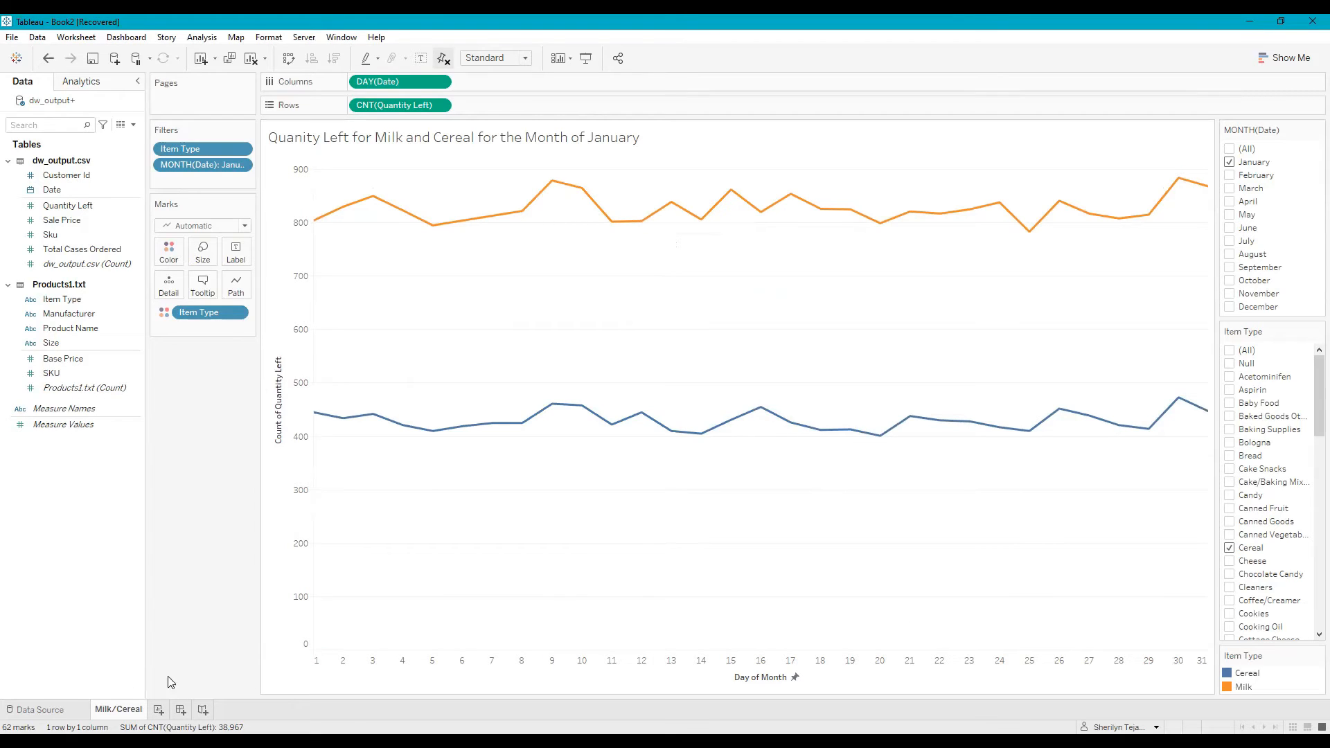
right_click(118, 718)
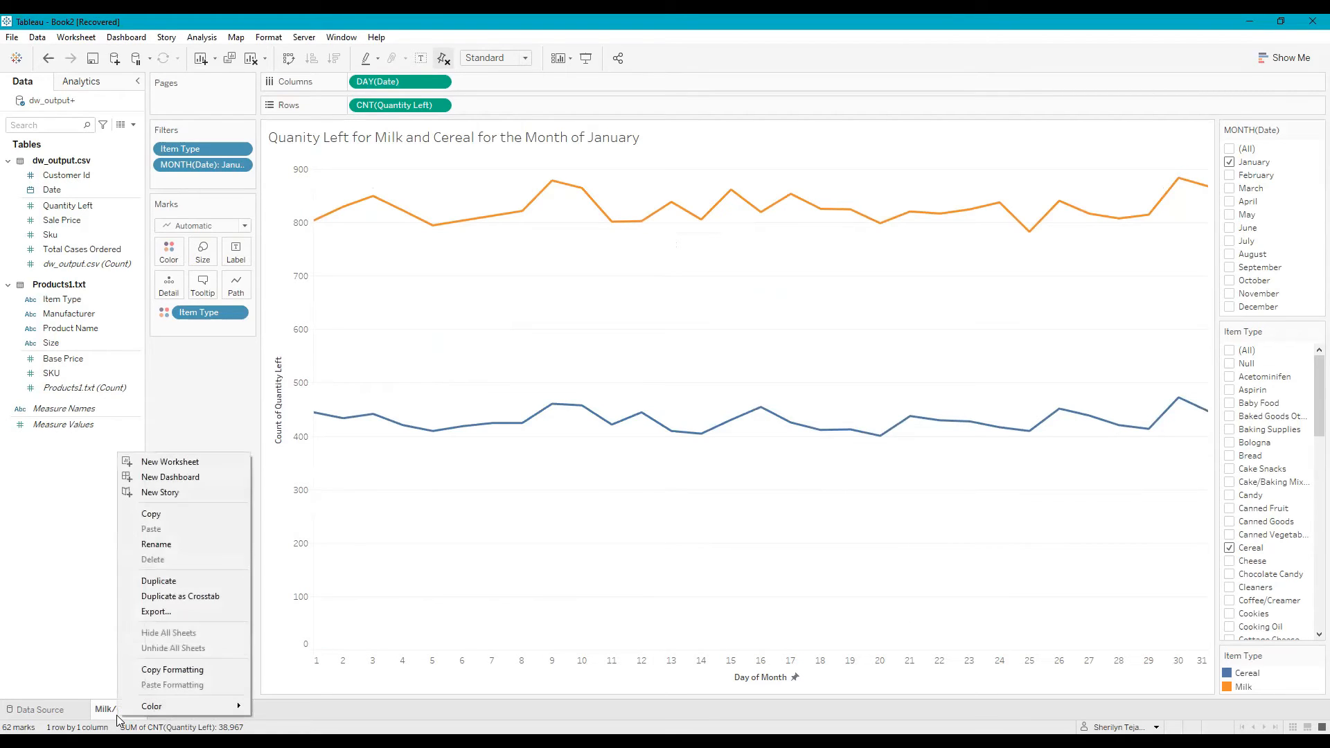
click(172, 544)
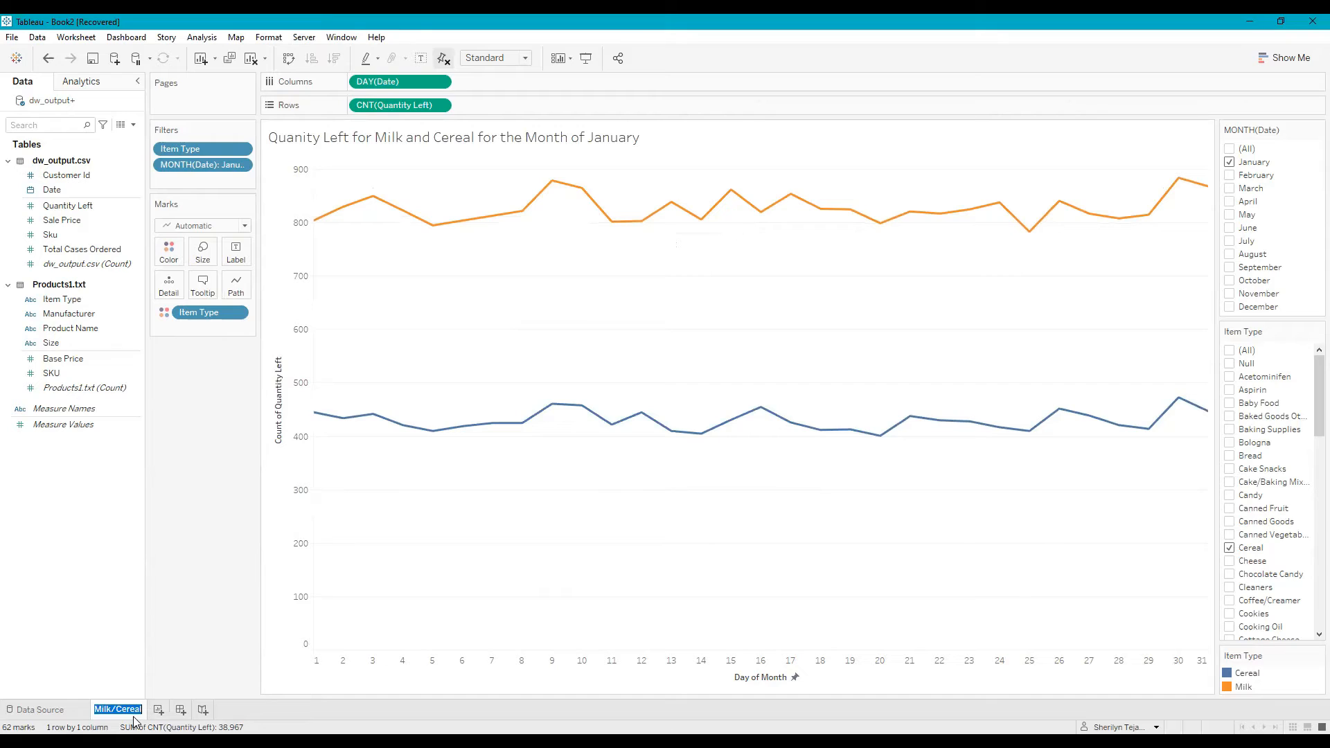
key(Return)
click(730, 34)
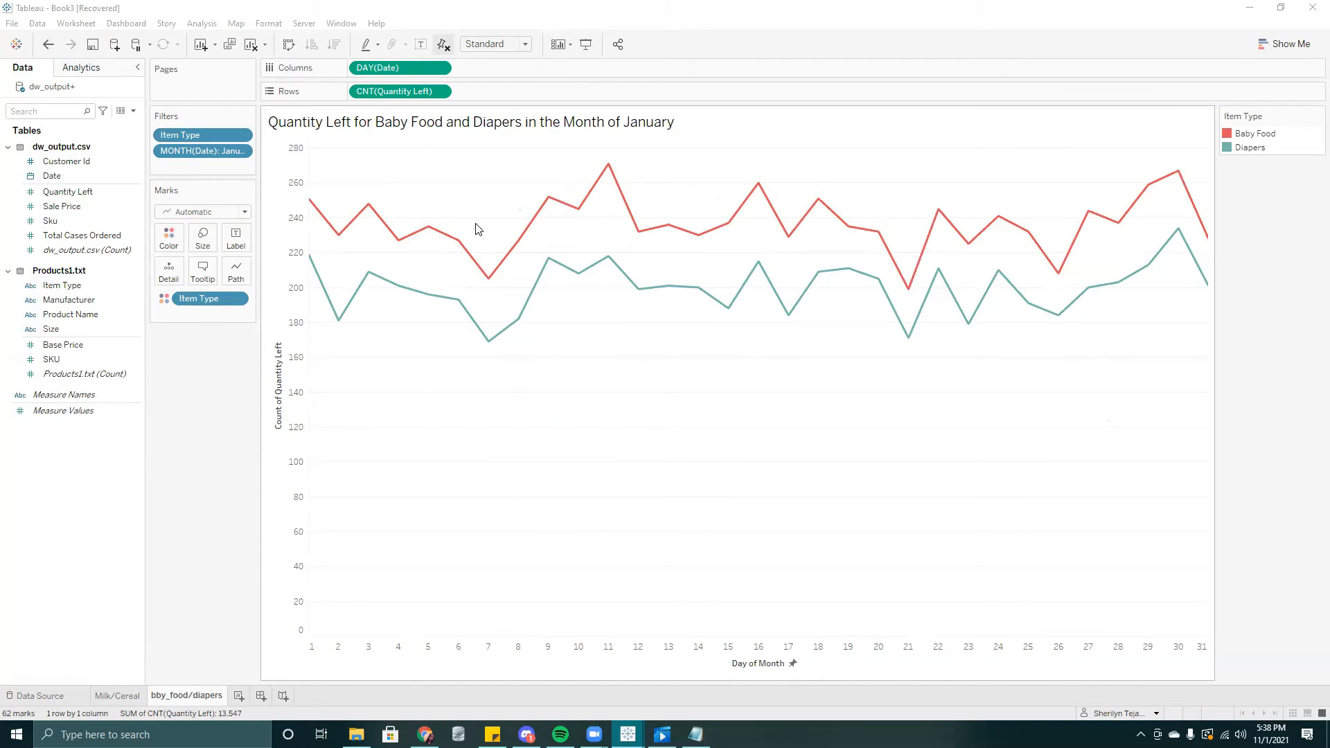
- Create a new dashboard and place the Milk/Cereal sheet on it with the bby_food/diapers sheet below
click(262, 695)
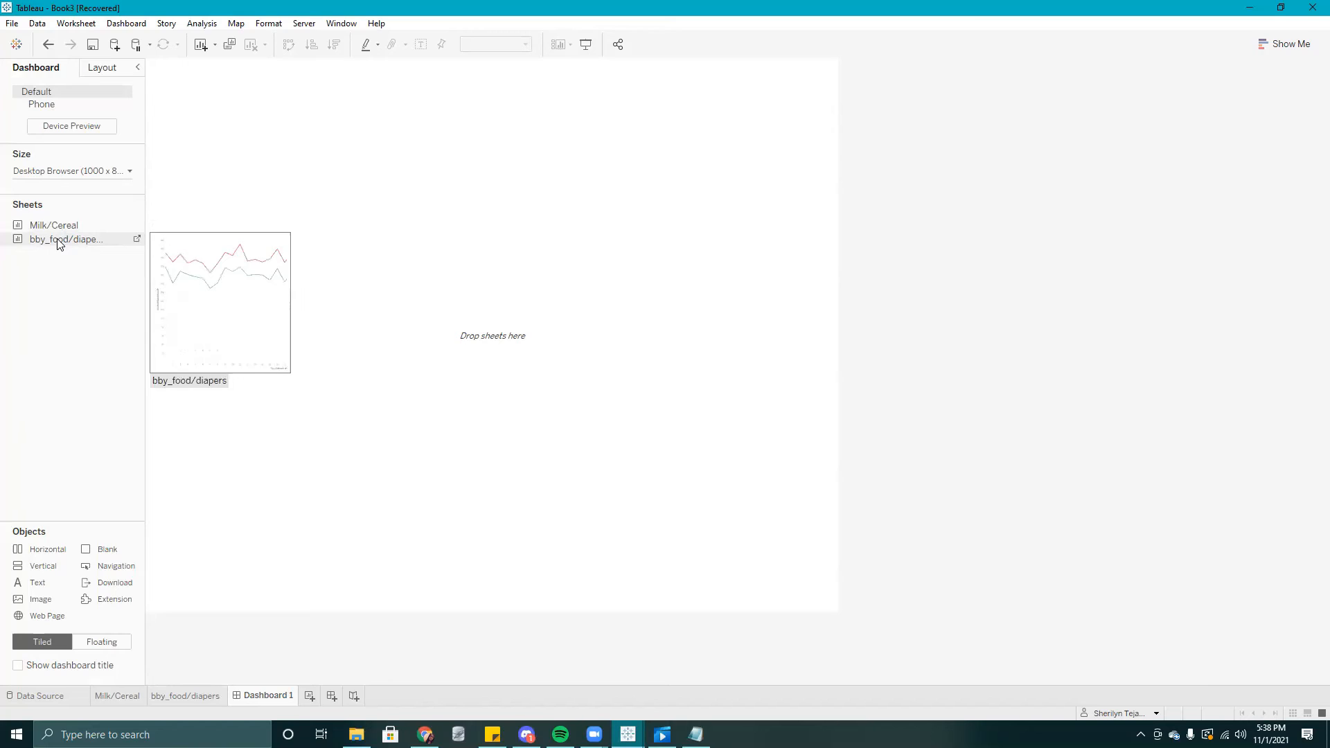
mouse_move(61, 225)
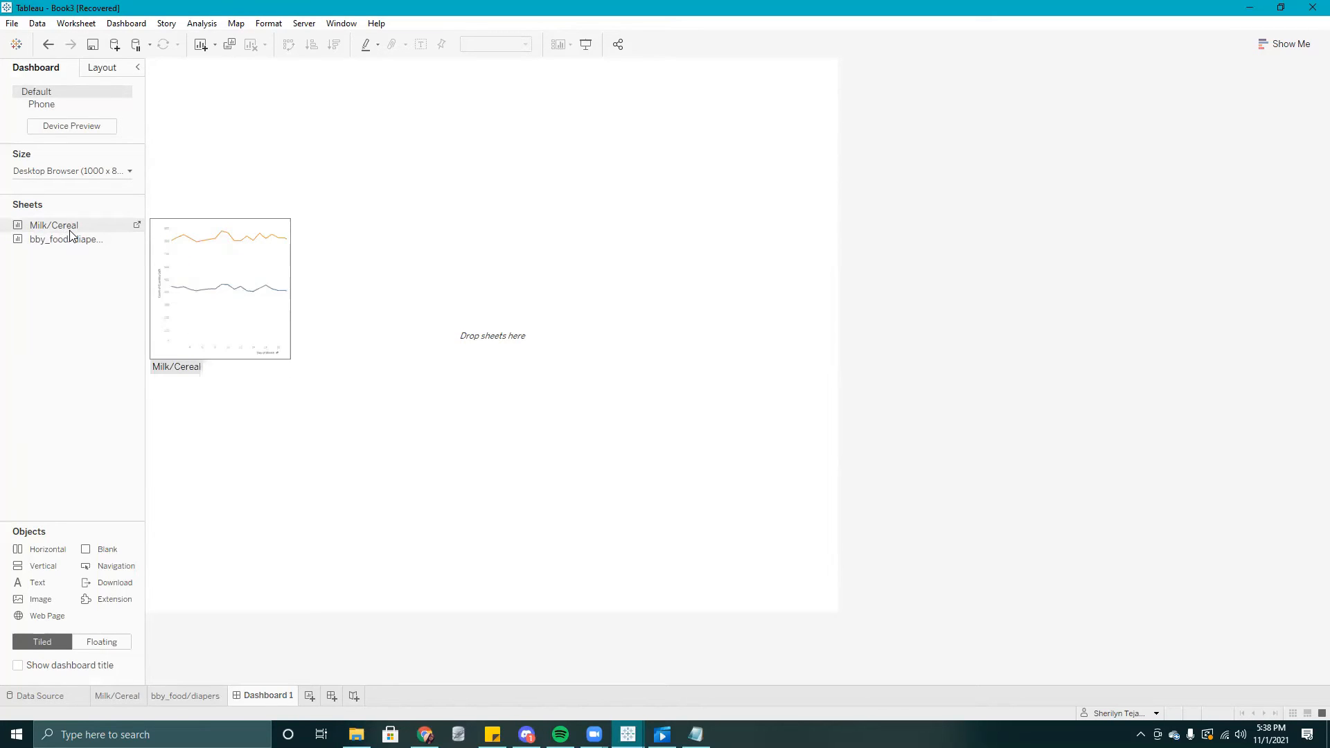
mouse_move(89, 250)
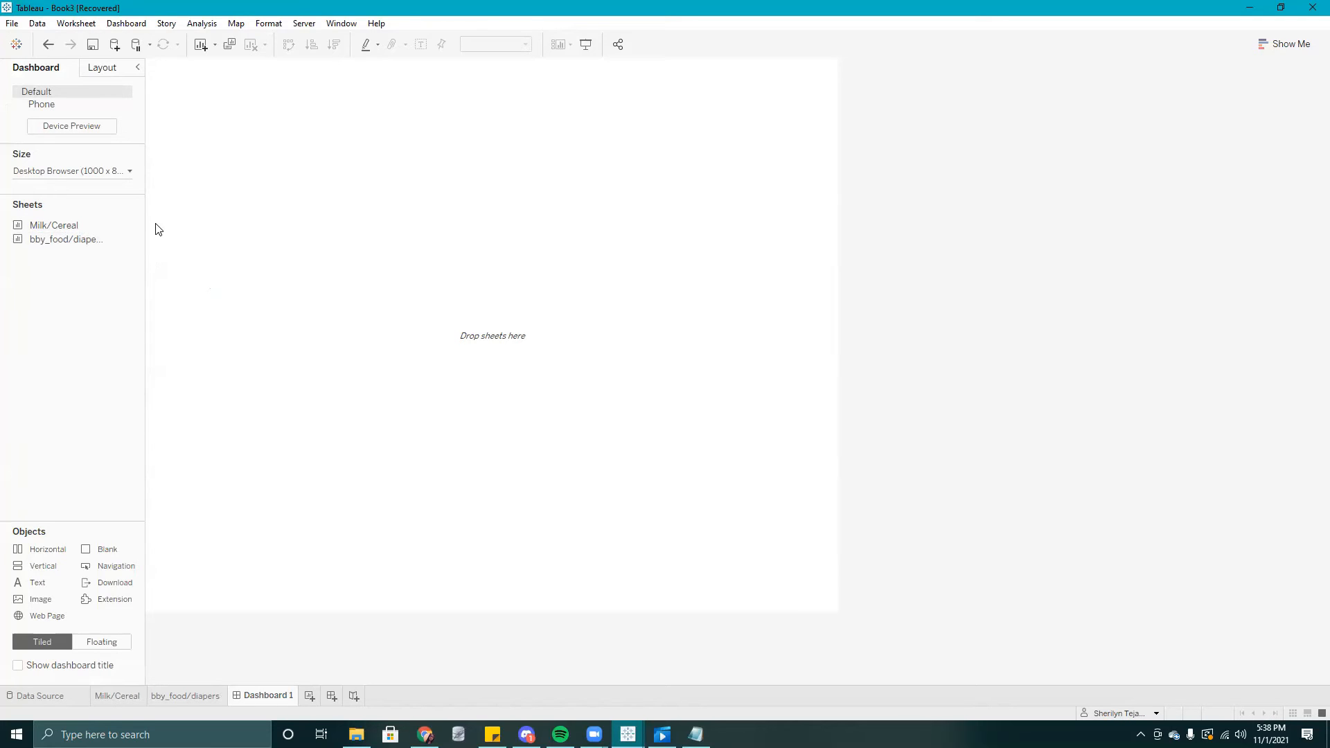
drag(35, 233, 205, 211)
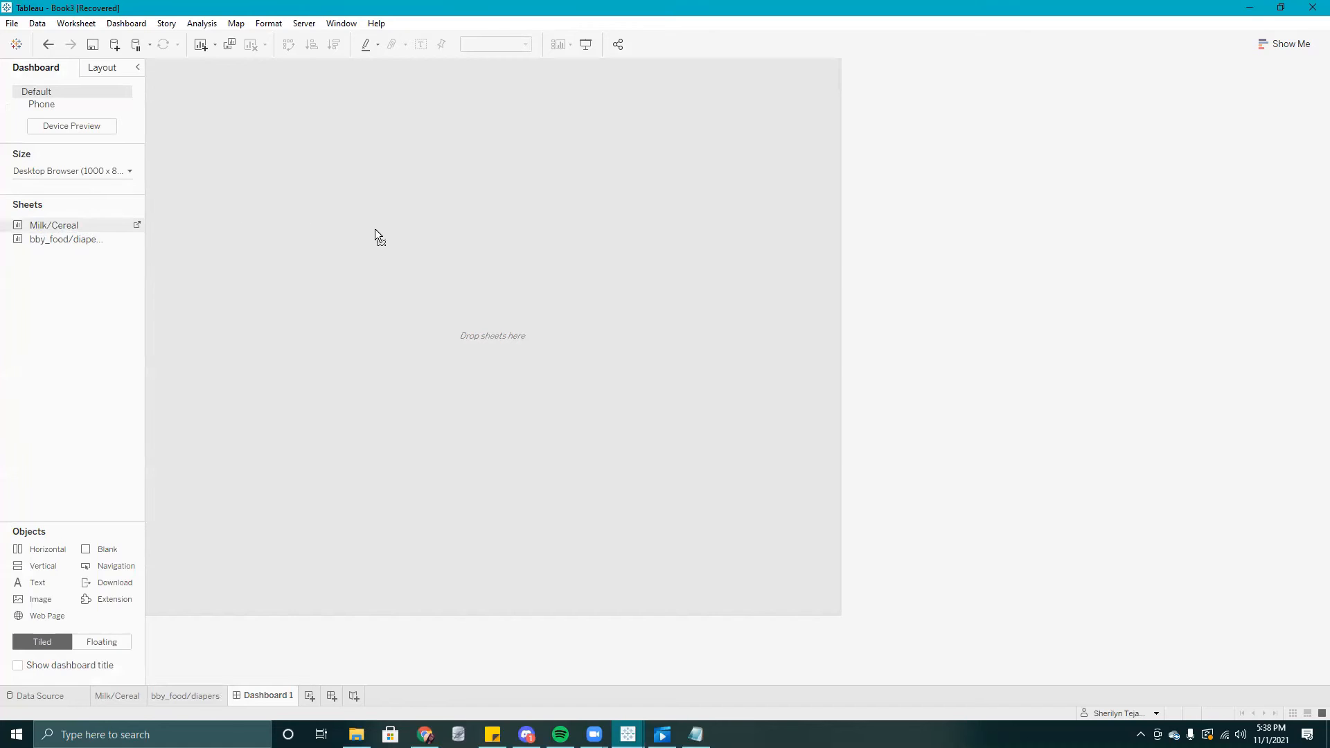
drag(375, 228, 375, 230)
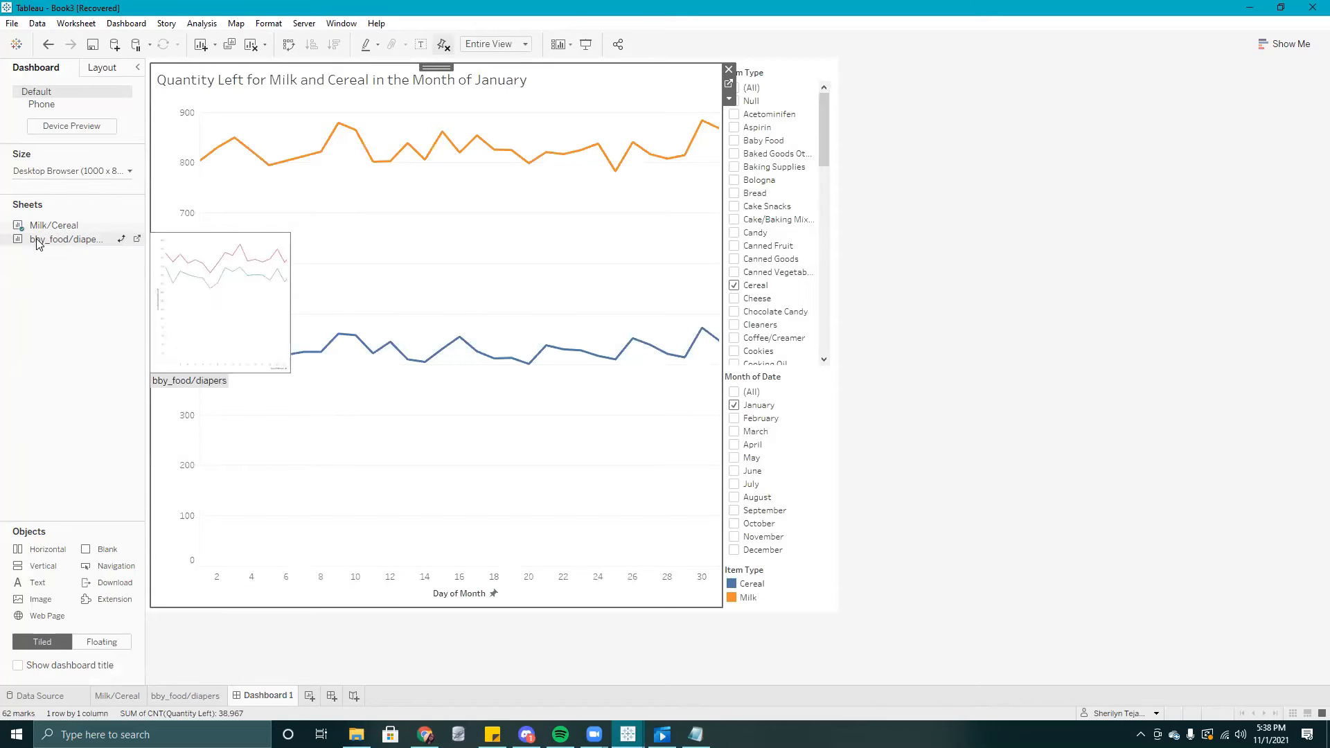
drag(36, 242, 427, 454)
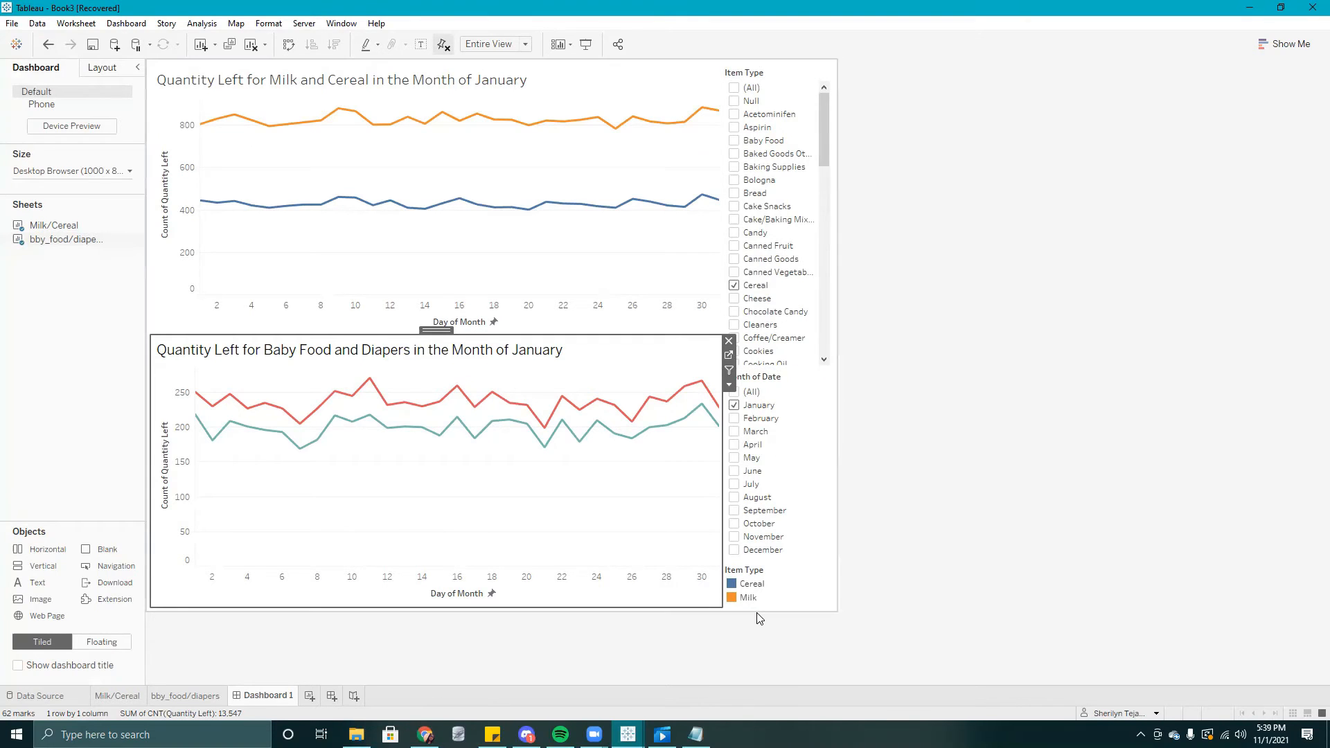
- Remove the Item Type and Month of Date filters from the dashboard
click(777, 85)
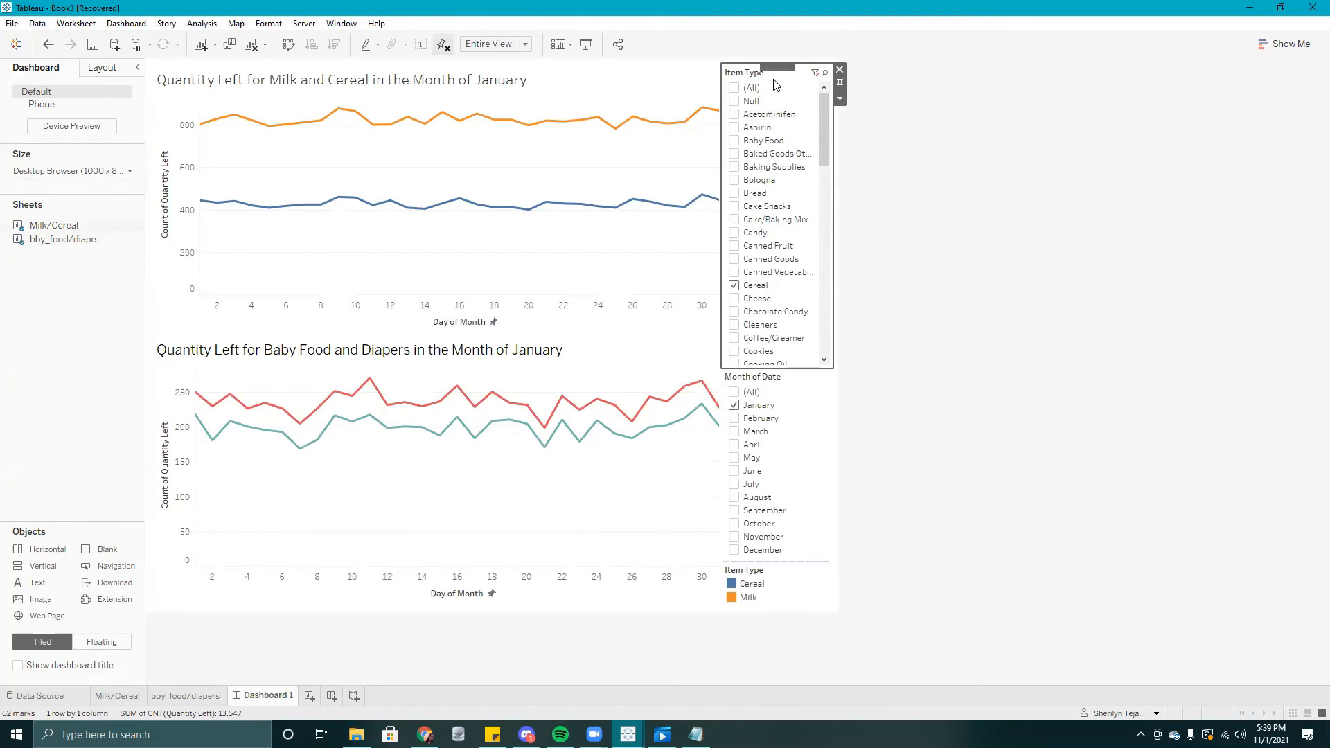
click(840, 70)
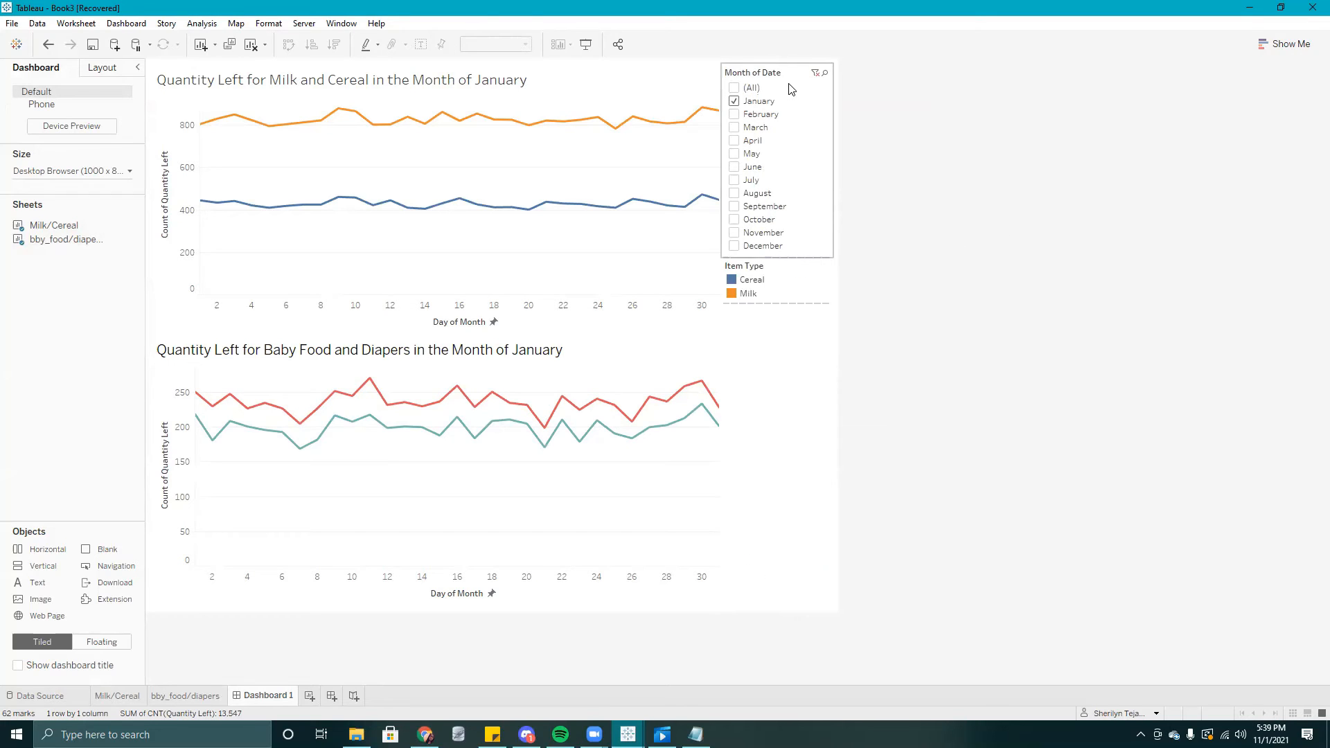
click(792, 89)
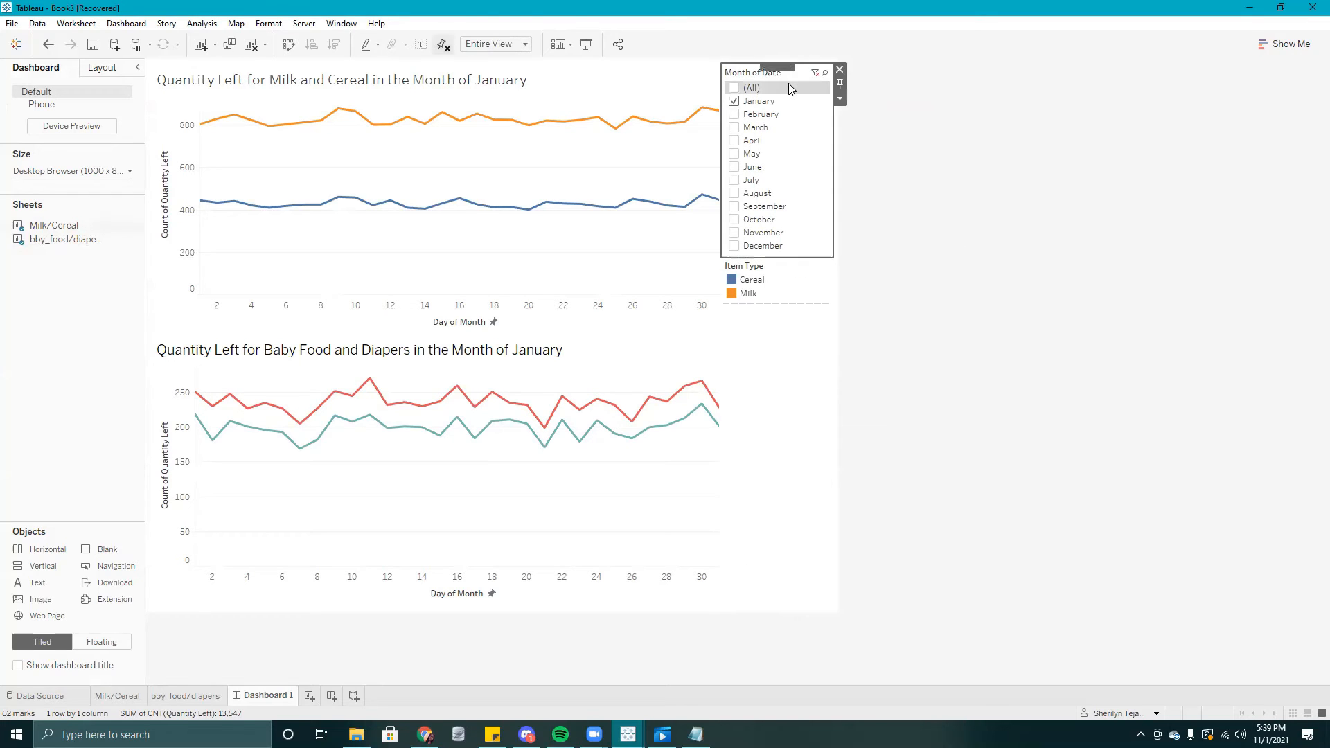
click(841, 70)
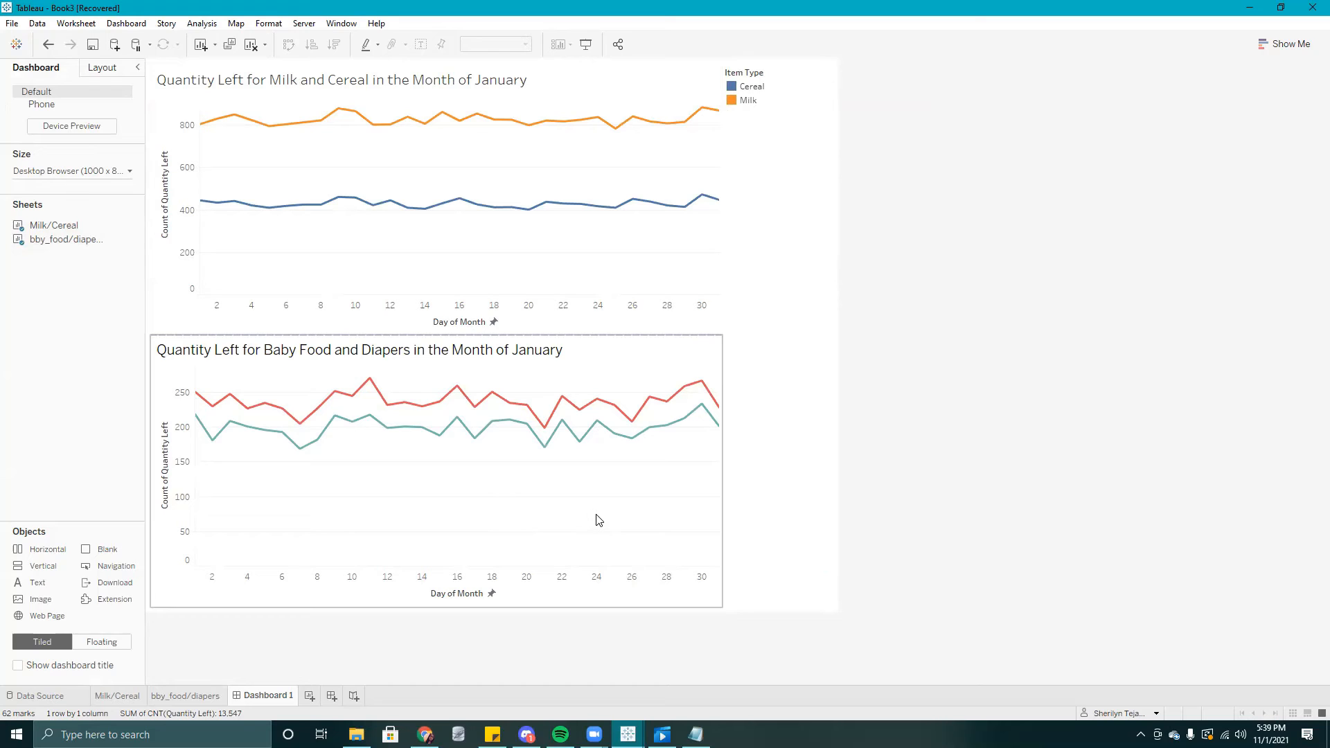
- Show the Item Type color legend for the Baby Food and Diapers chart on the dashboard
click(522, 509)
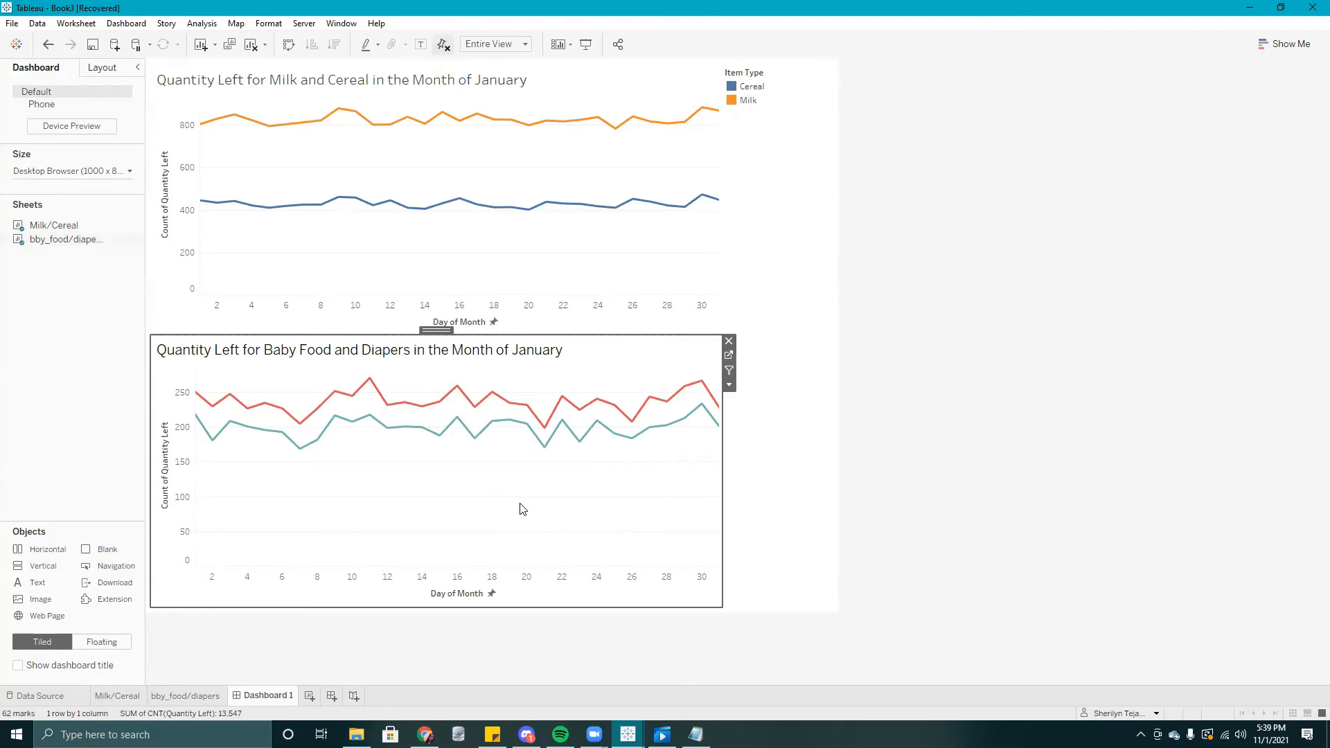
click(729, 386)
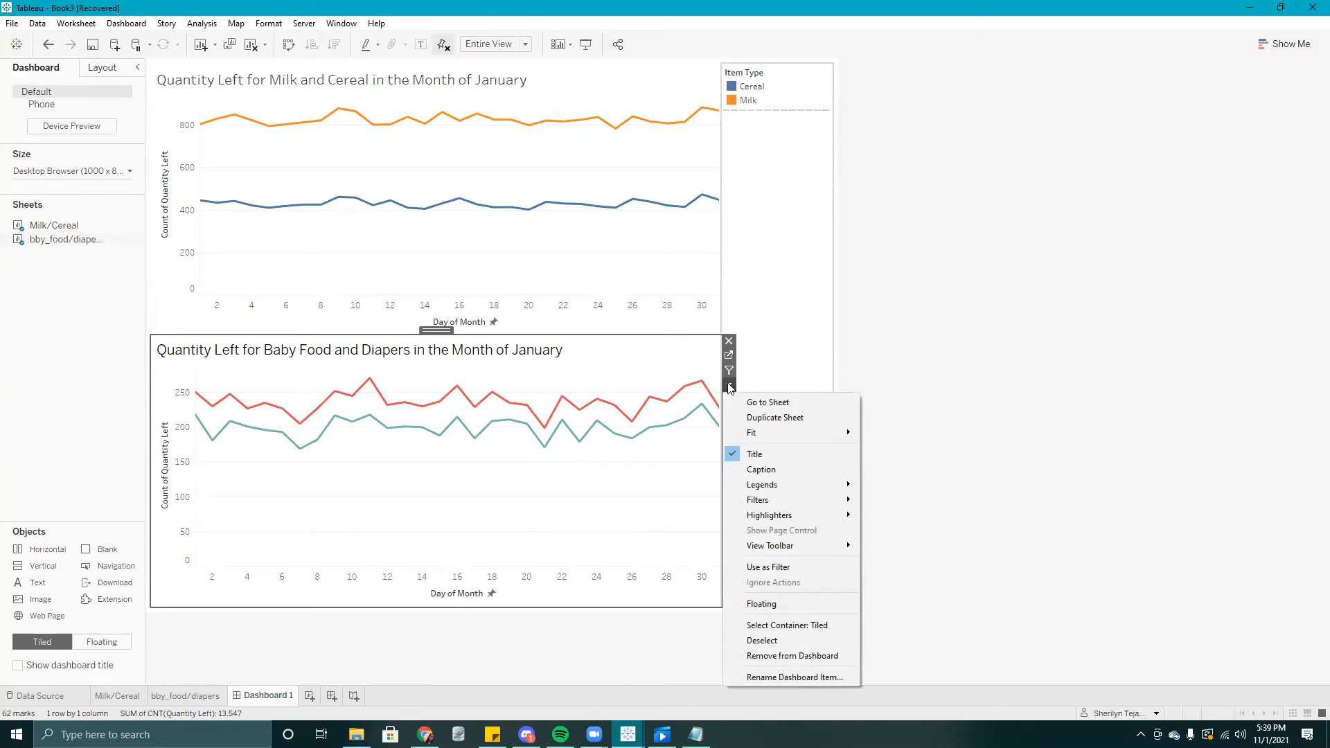
mouse_move(755, 492)
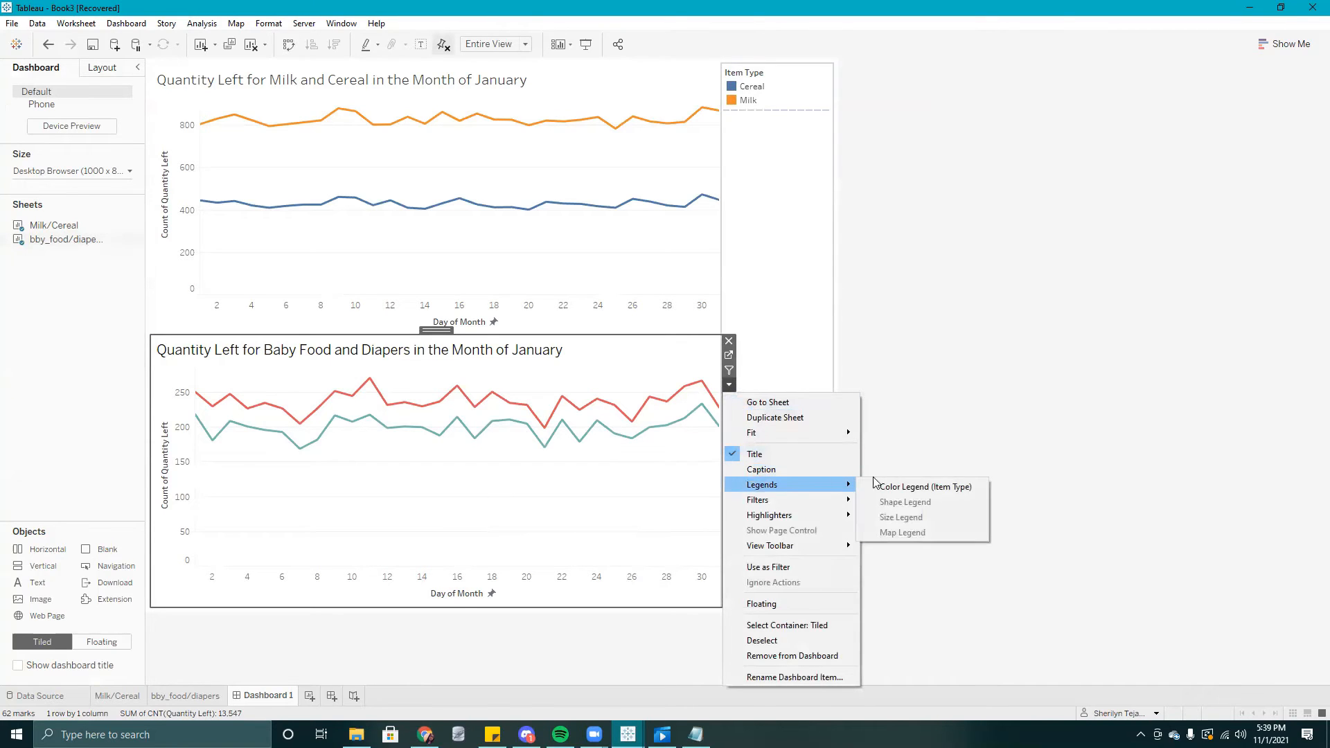
click(922, 489)
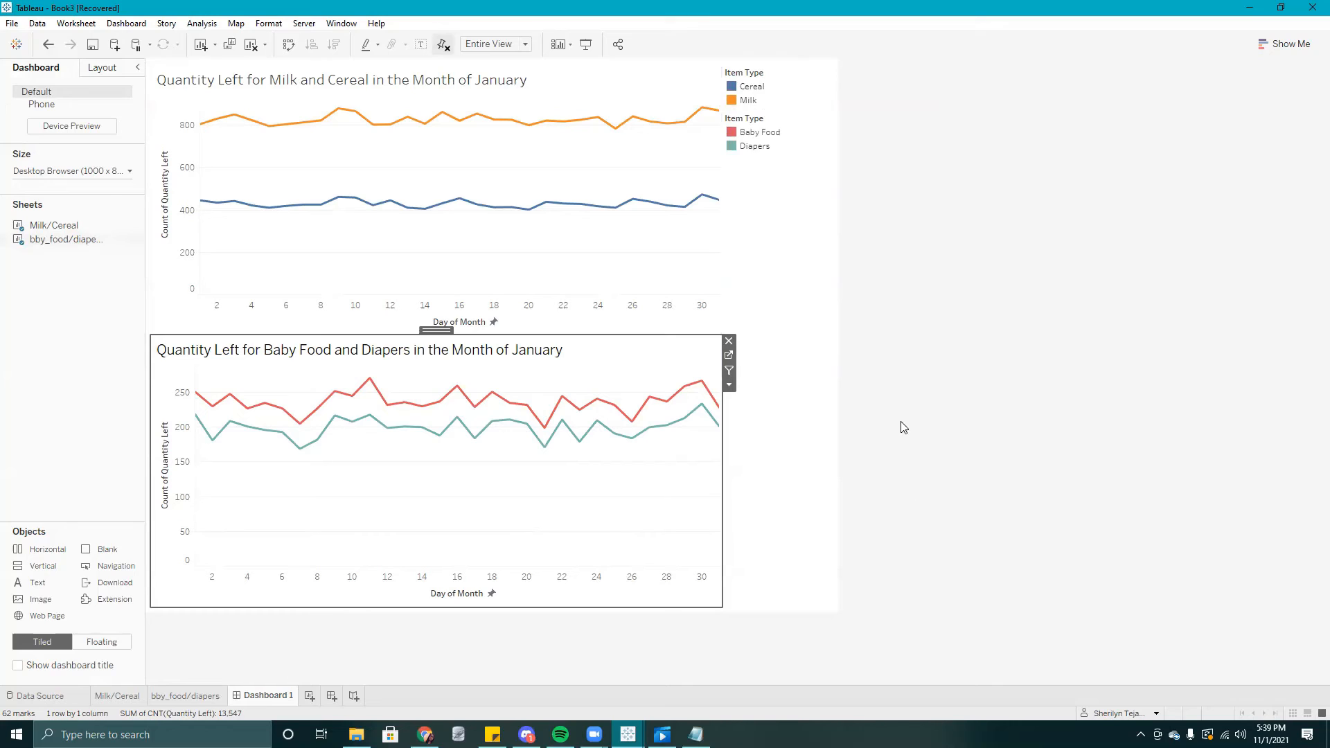
- Move the Baby Food and Diapers color legend down beside its own chart on the dashboard
click(792, 147)
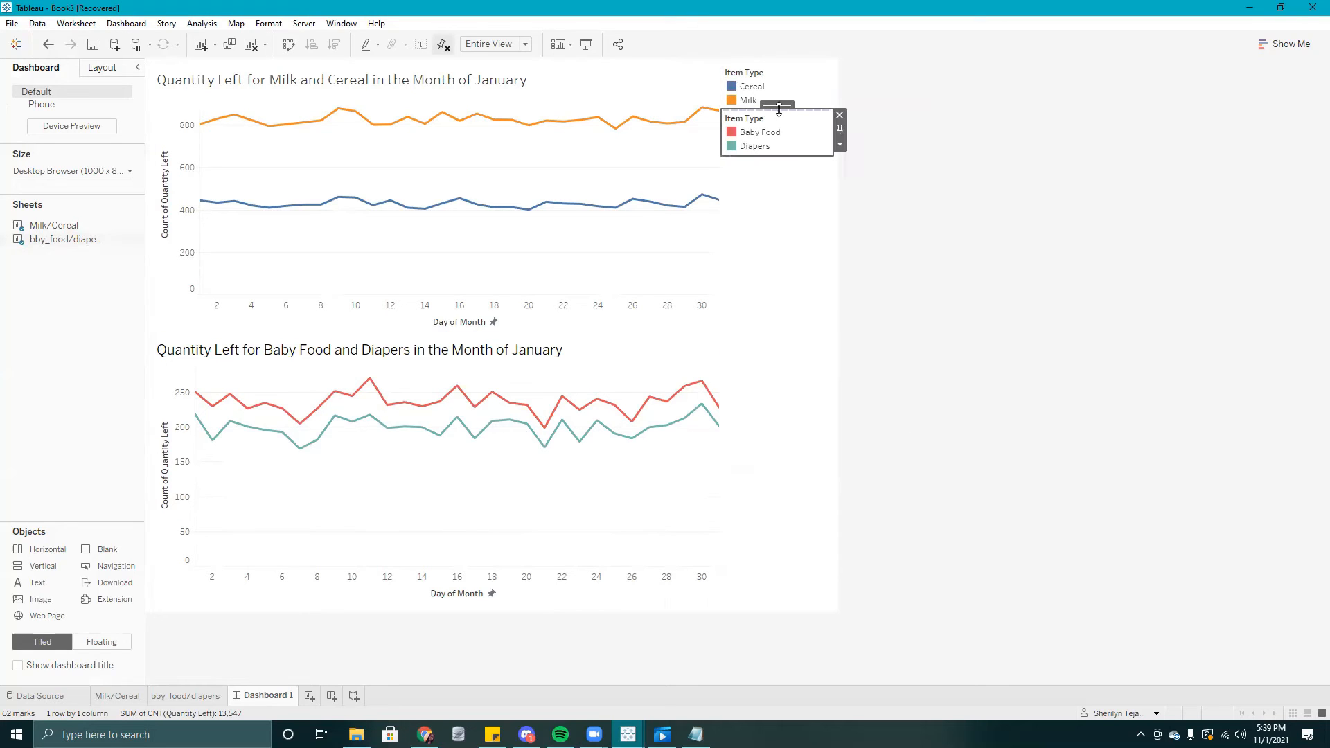
drag(779, 107, 782, 348)
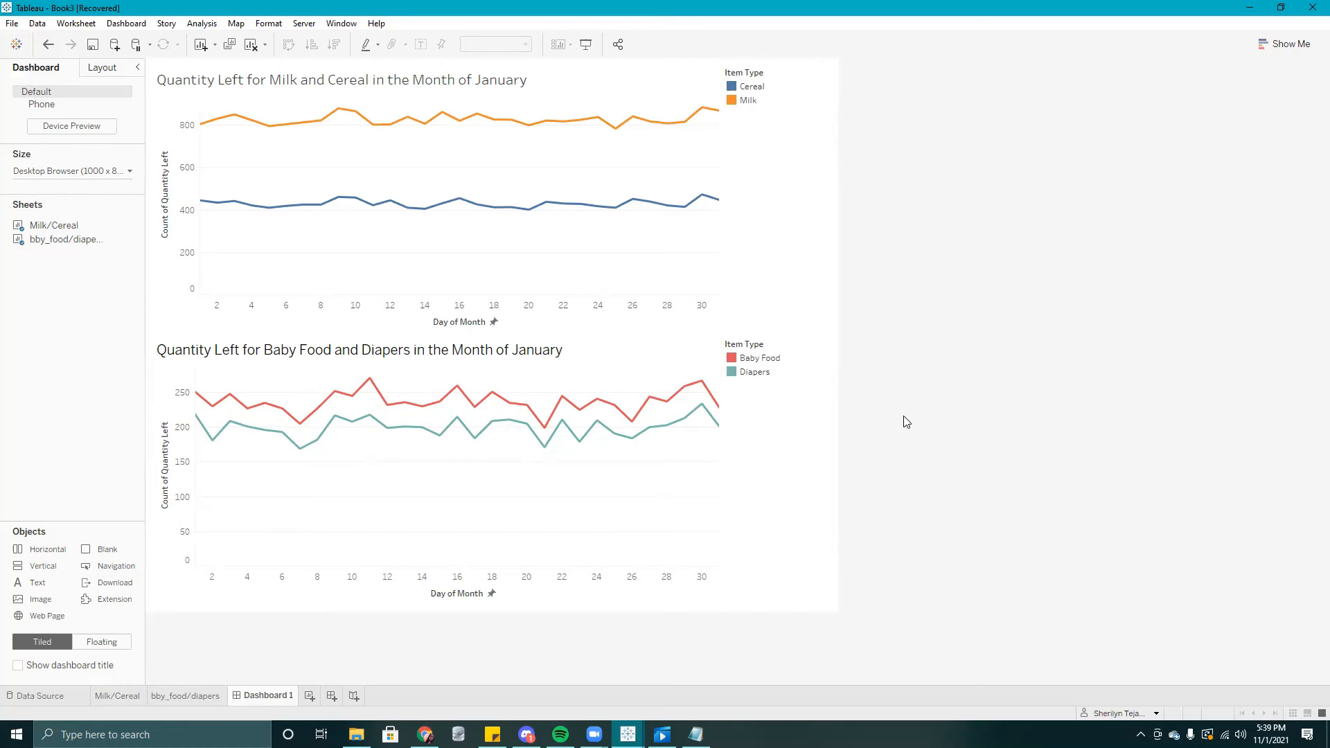
click(759, 360)
click(758, 359)
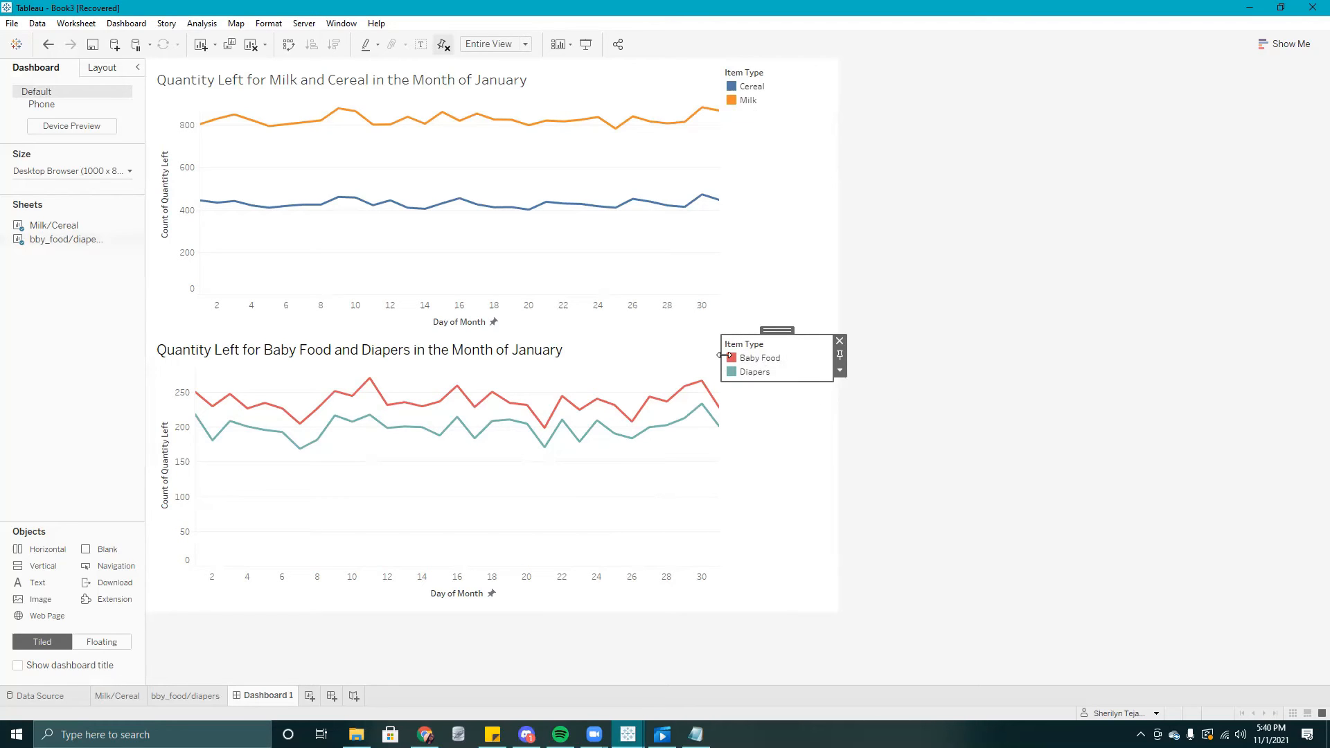
click(761, 360)
click(756, 372)
click(632, 422)
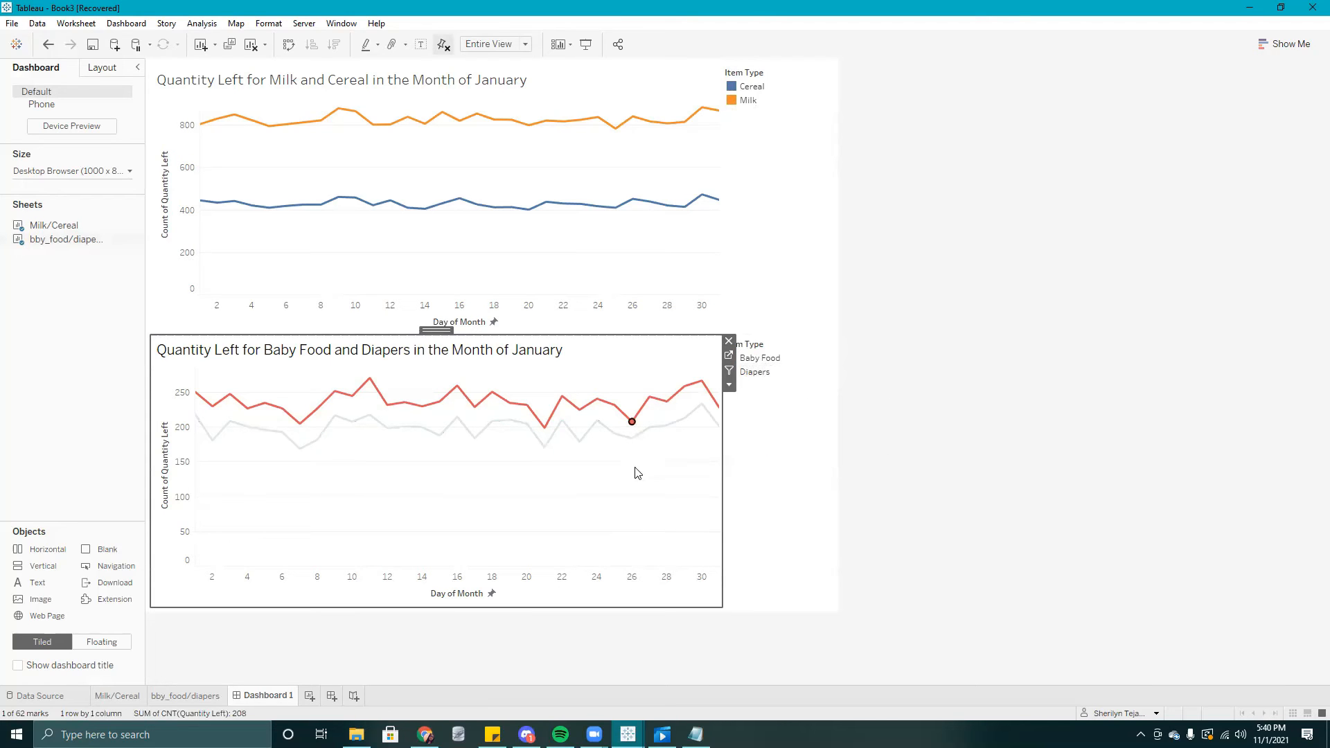
click(632, 504)
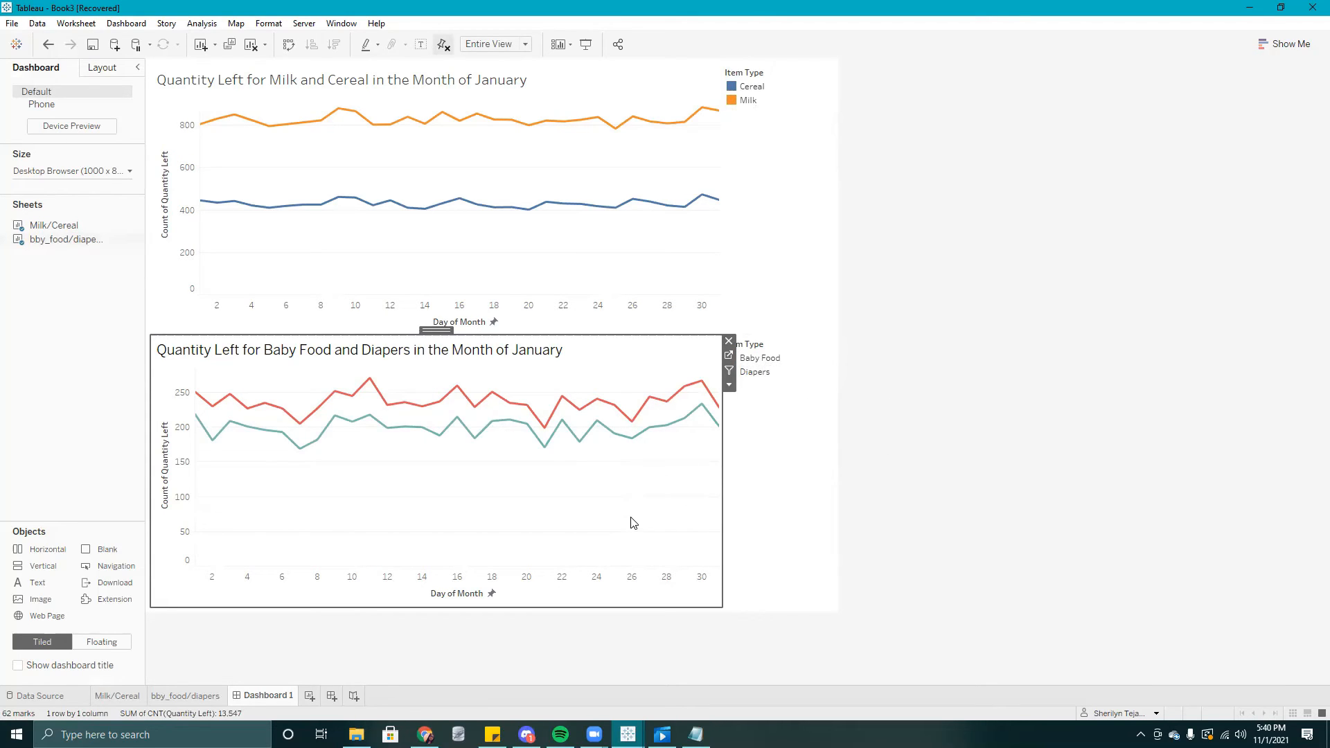
click(953, 442)
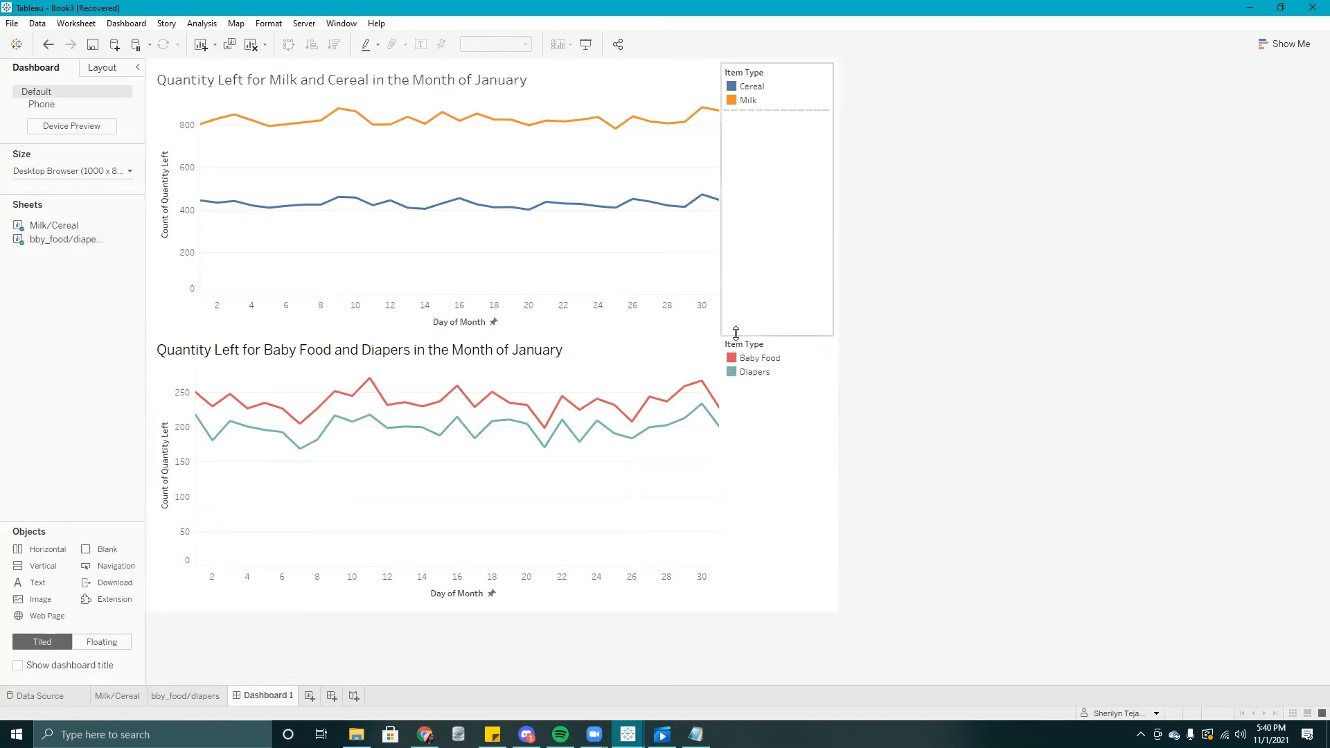
click(736, 468)
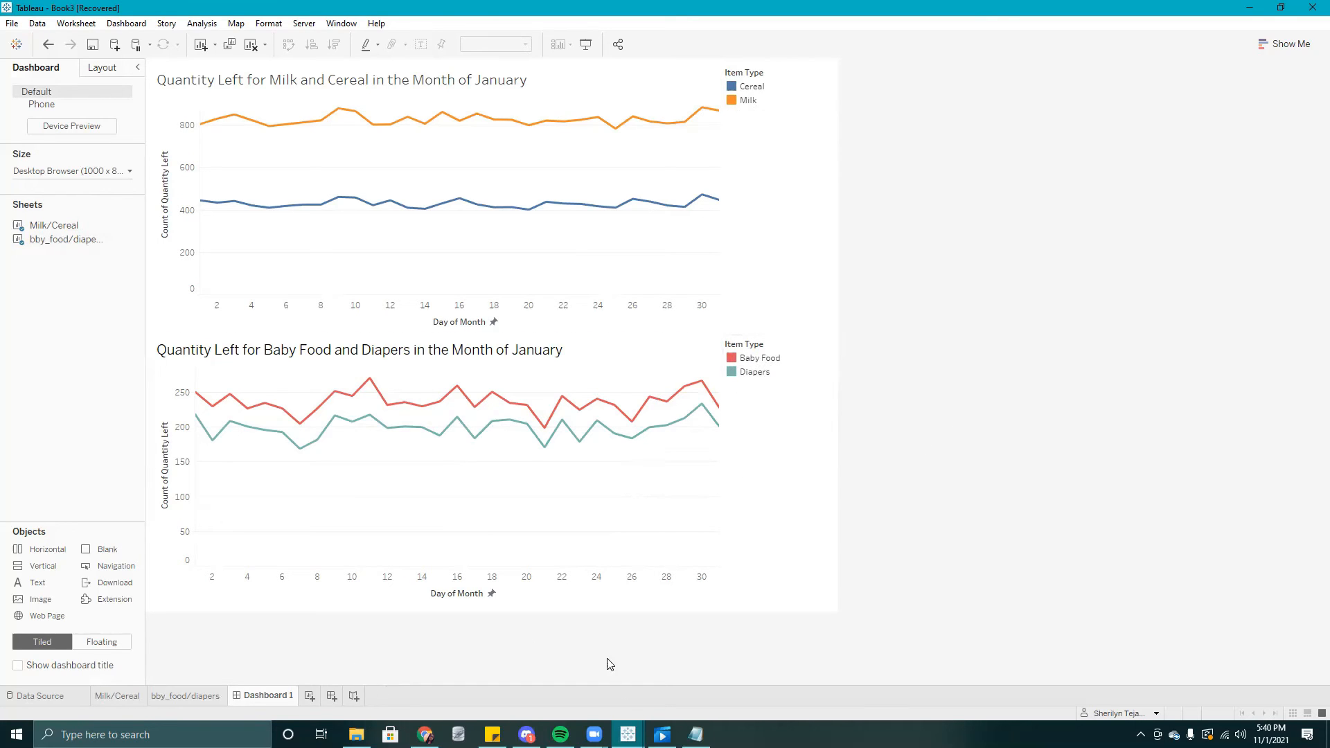
- Rename the dashboard as "Quality Food Items"
mouse_move(628, 734)
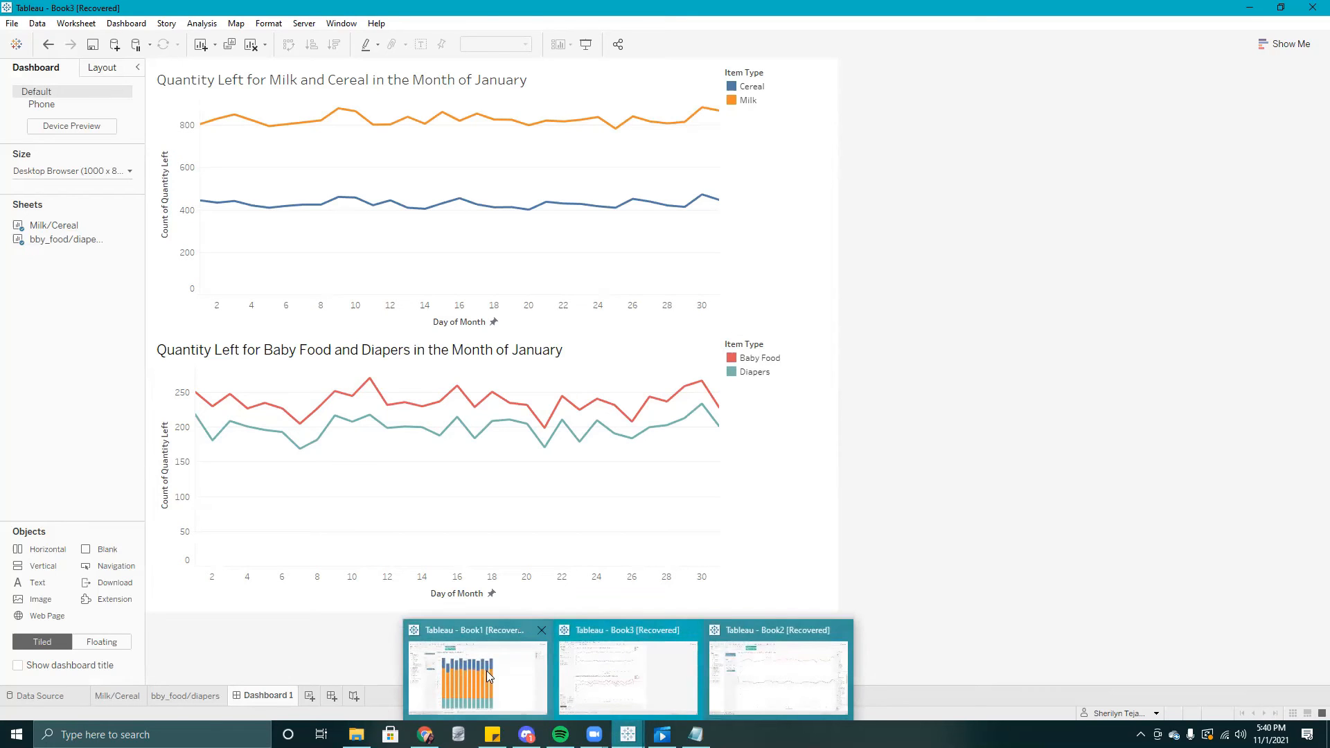
right_click(254, 701)
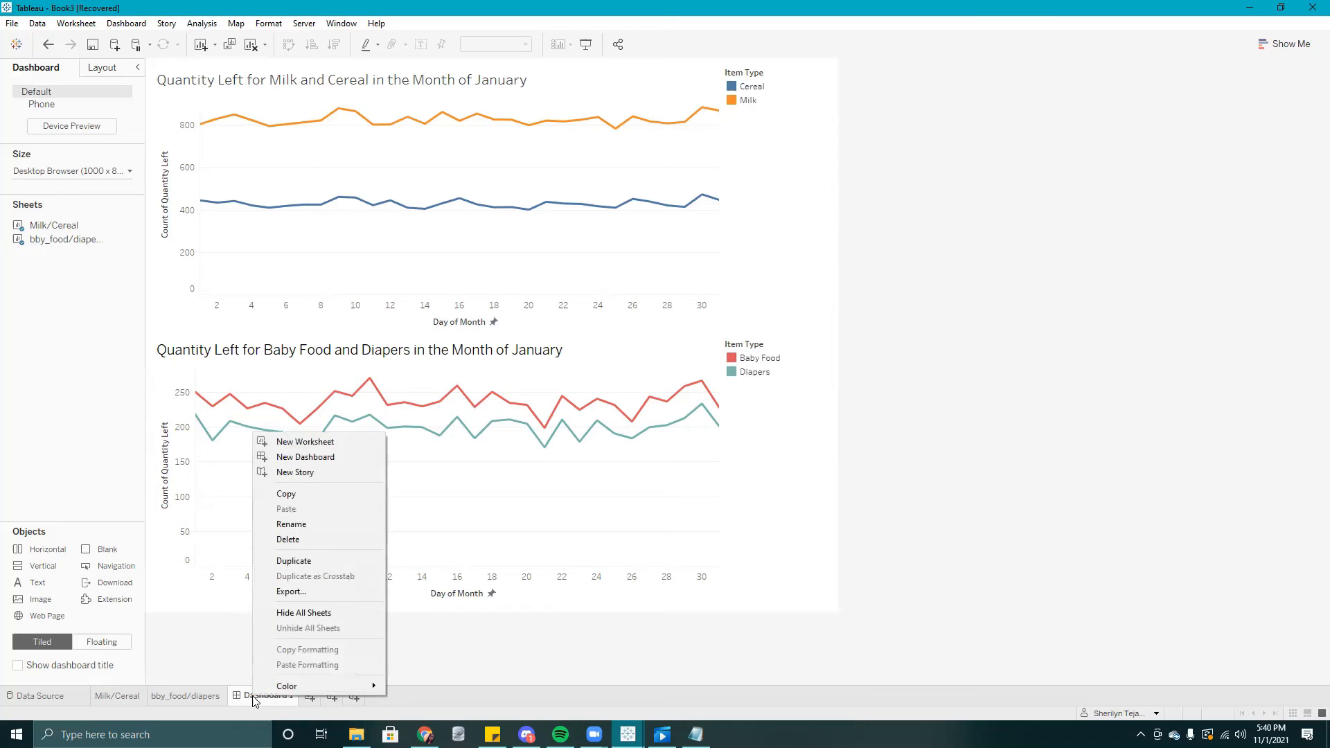
click(298, 524)
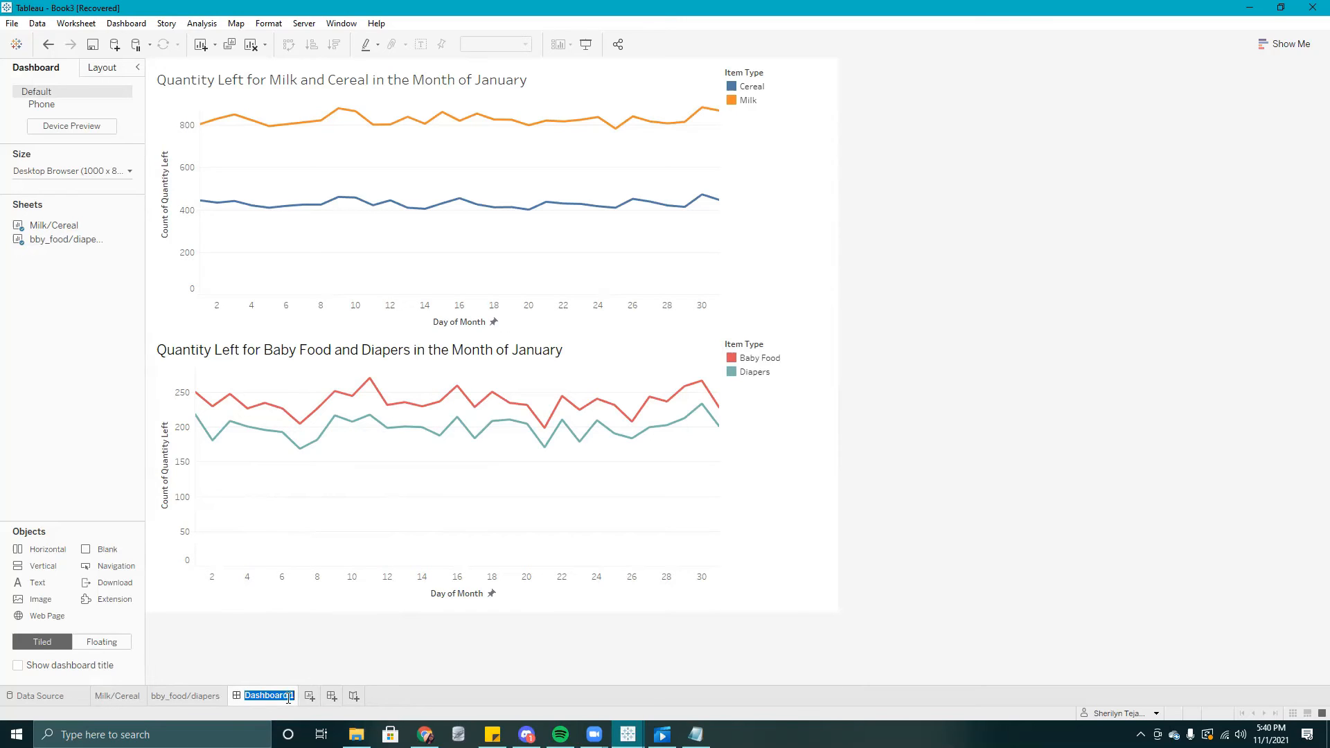
mouse_move(289, 698)
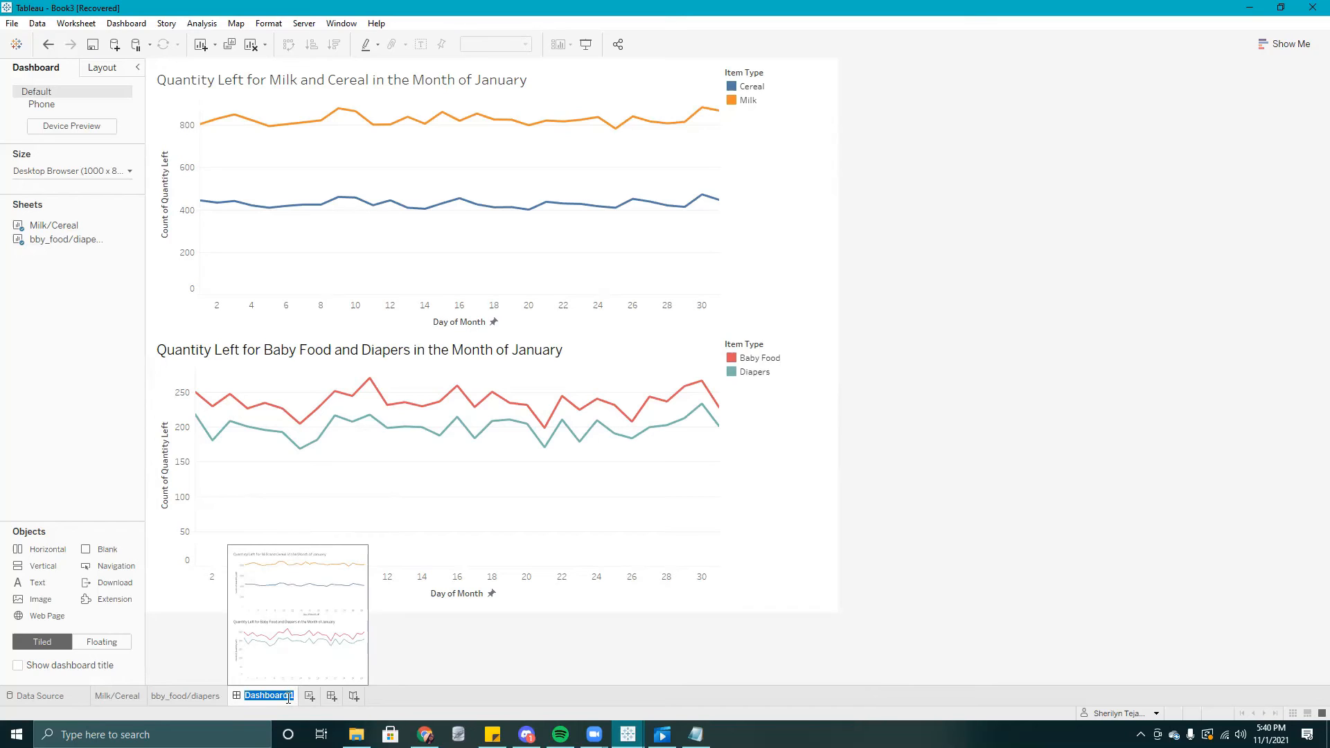
text(Quality Items)
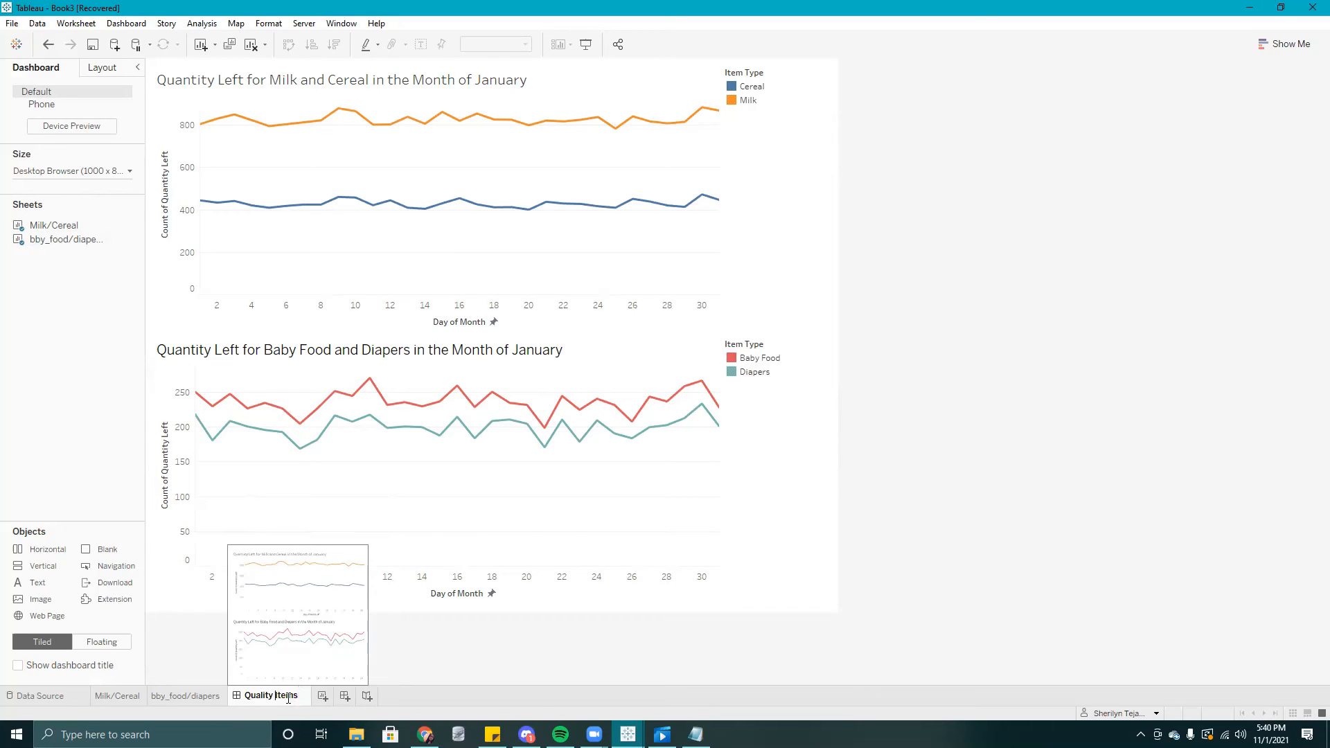
text(Food)
key(Return)
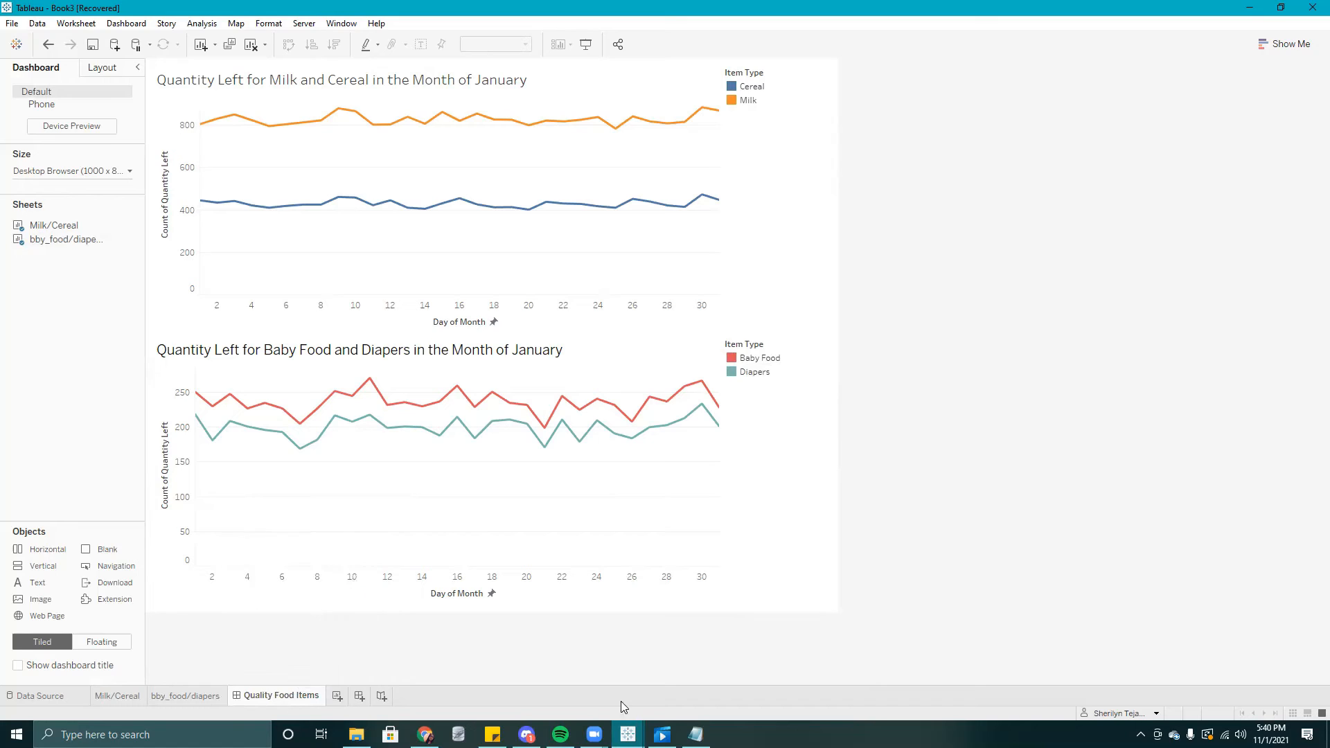
- Switch to the Book1 workbook and open its Total Baby Food Ordered Per Month sheet
mouse_move(628, 733)
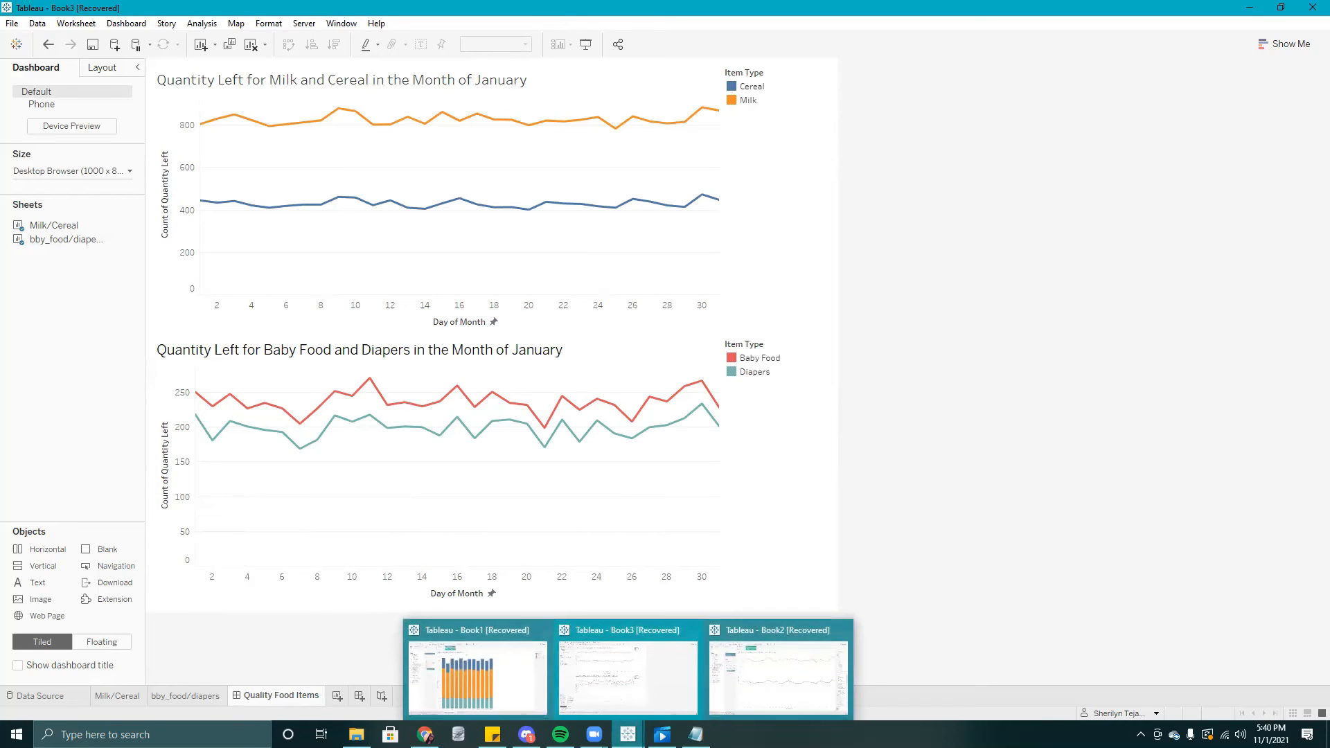
click(459, 674)
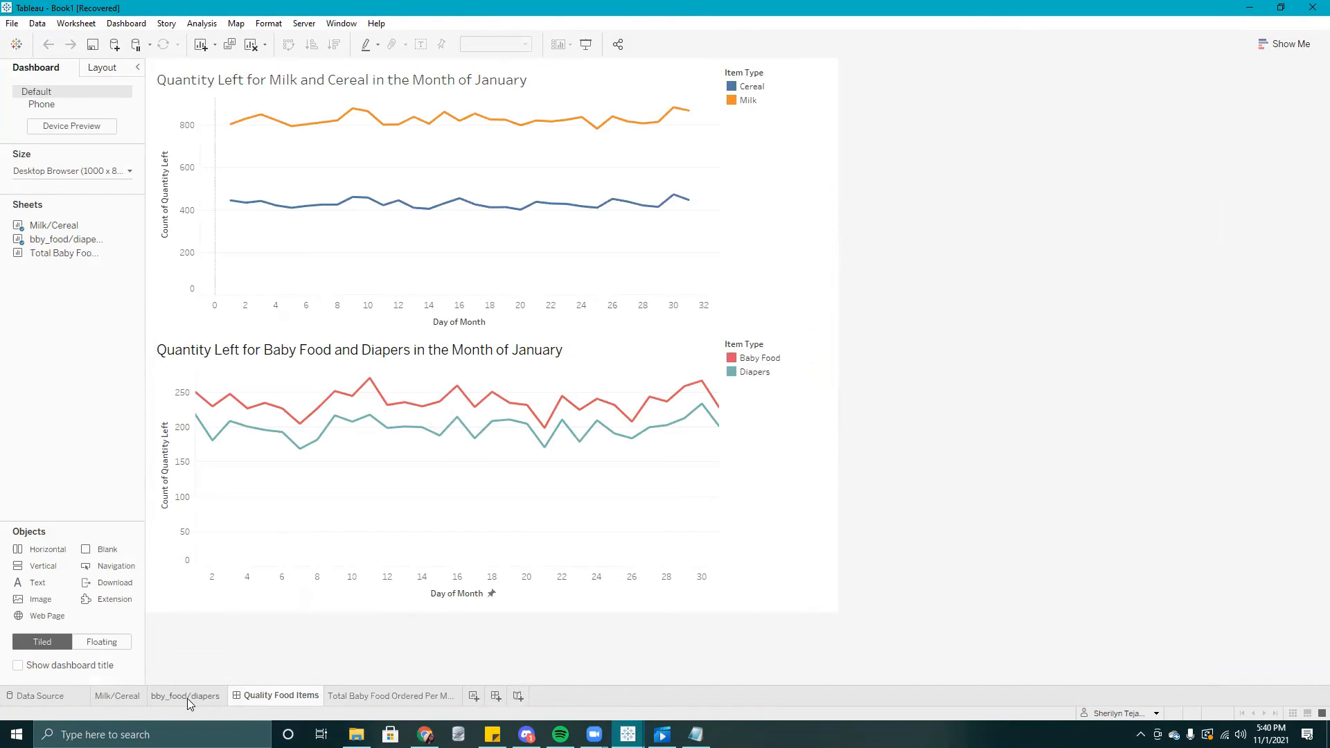
click(420, 699)
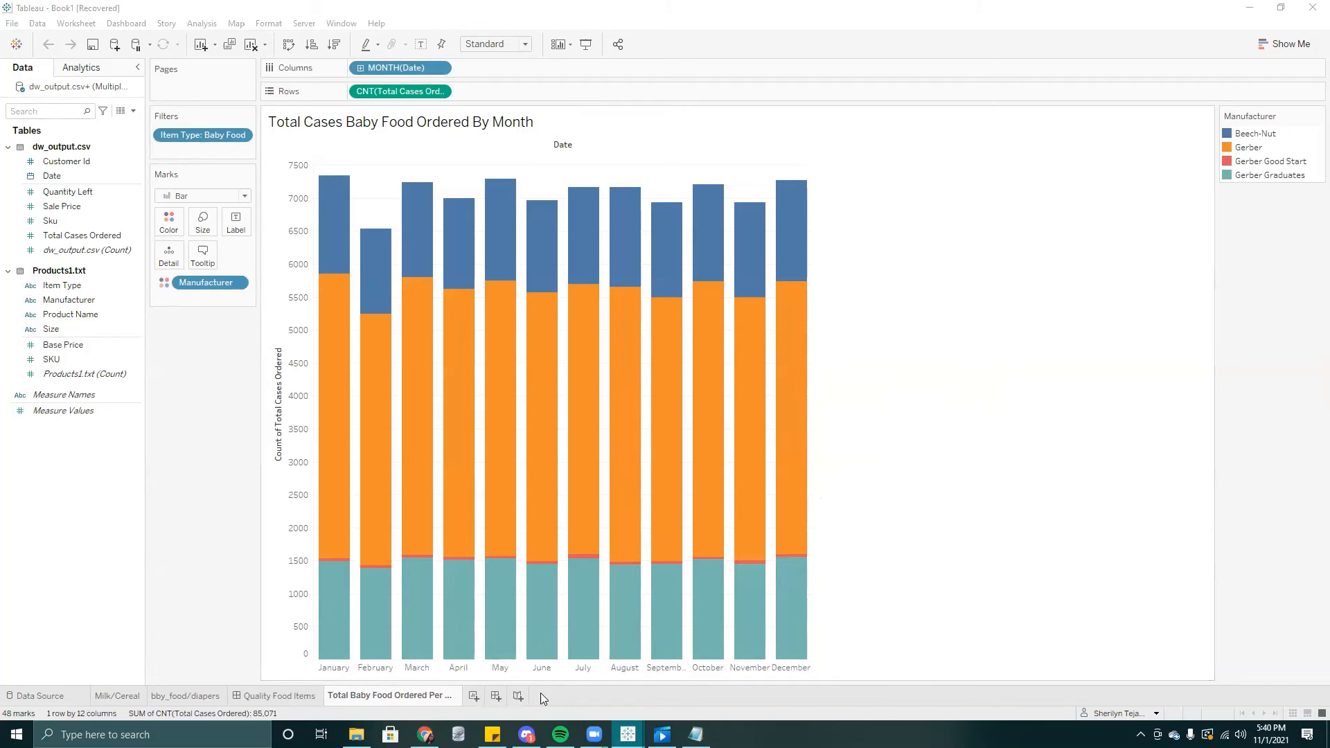
- Create a new story and place the Quality Food Items dashboard in its first story point
click(519, 697)
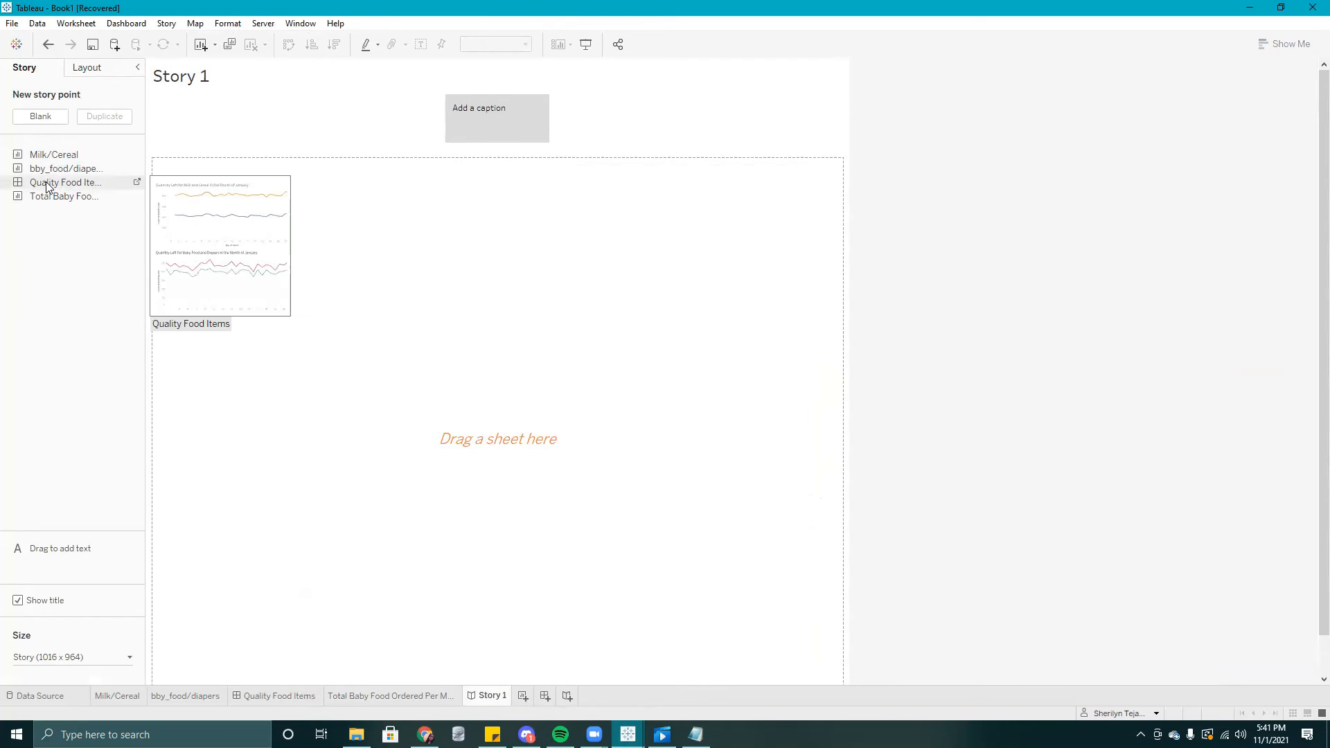
drag(45, 181, 515, 309)
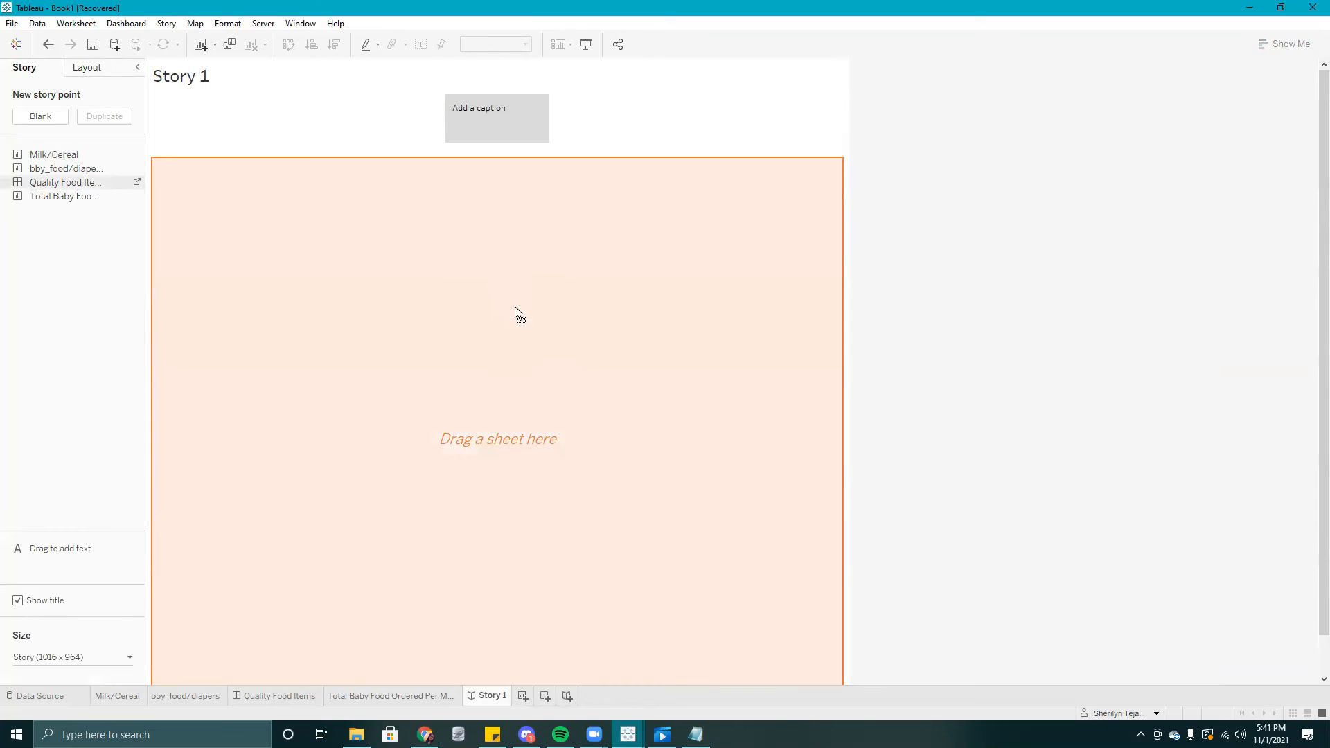
drag(530, 394, 530, 393)
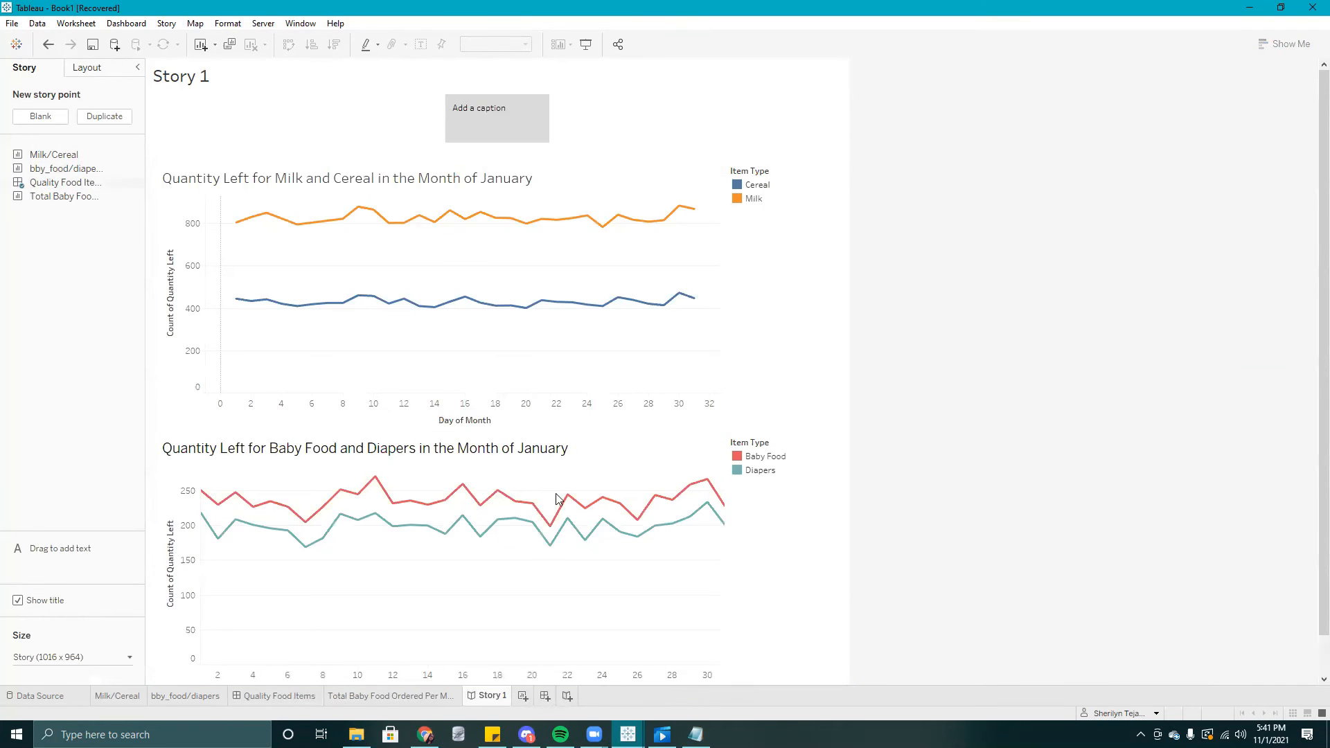
scroll(581, 636, down, 1)
scroll(581, 636, down, 1)
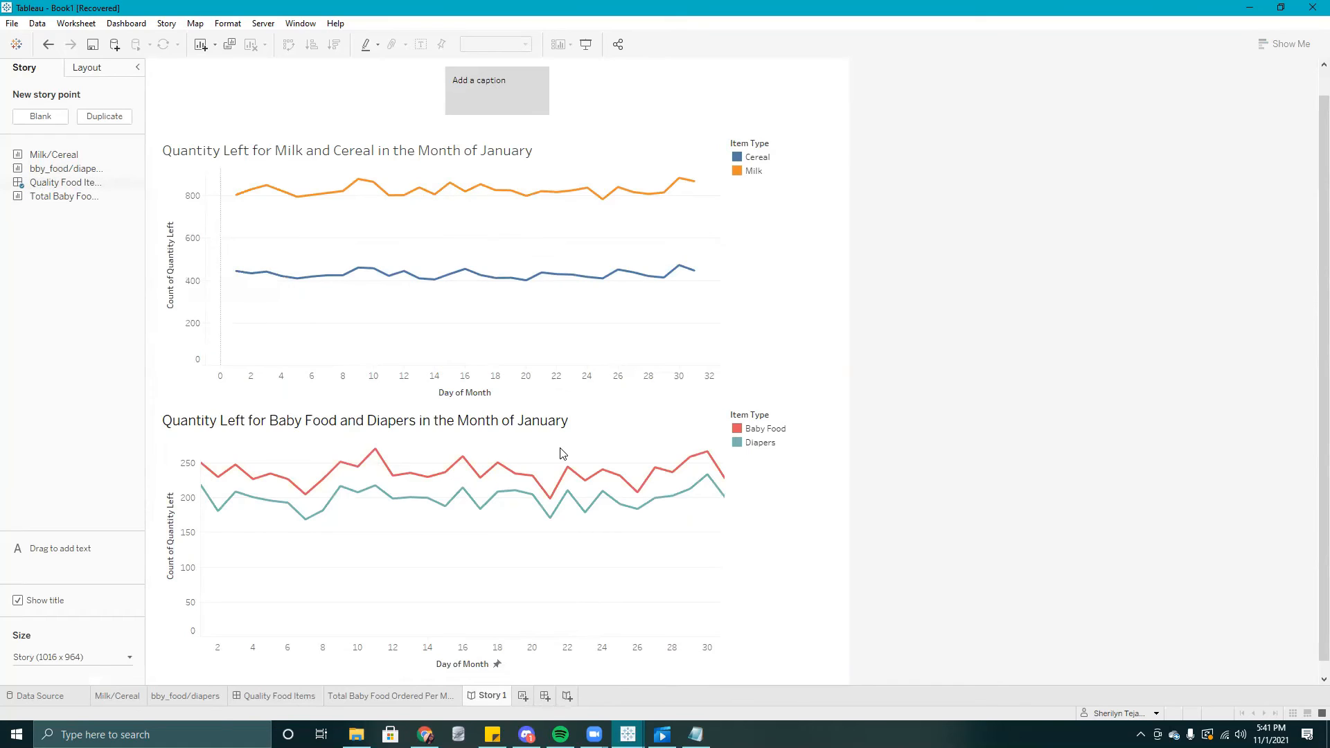
scroll(561, 452, up, 1)
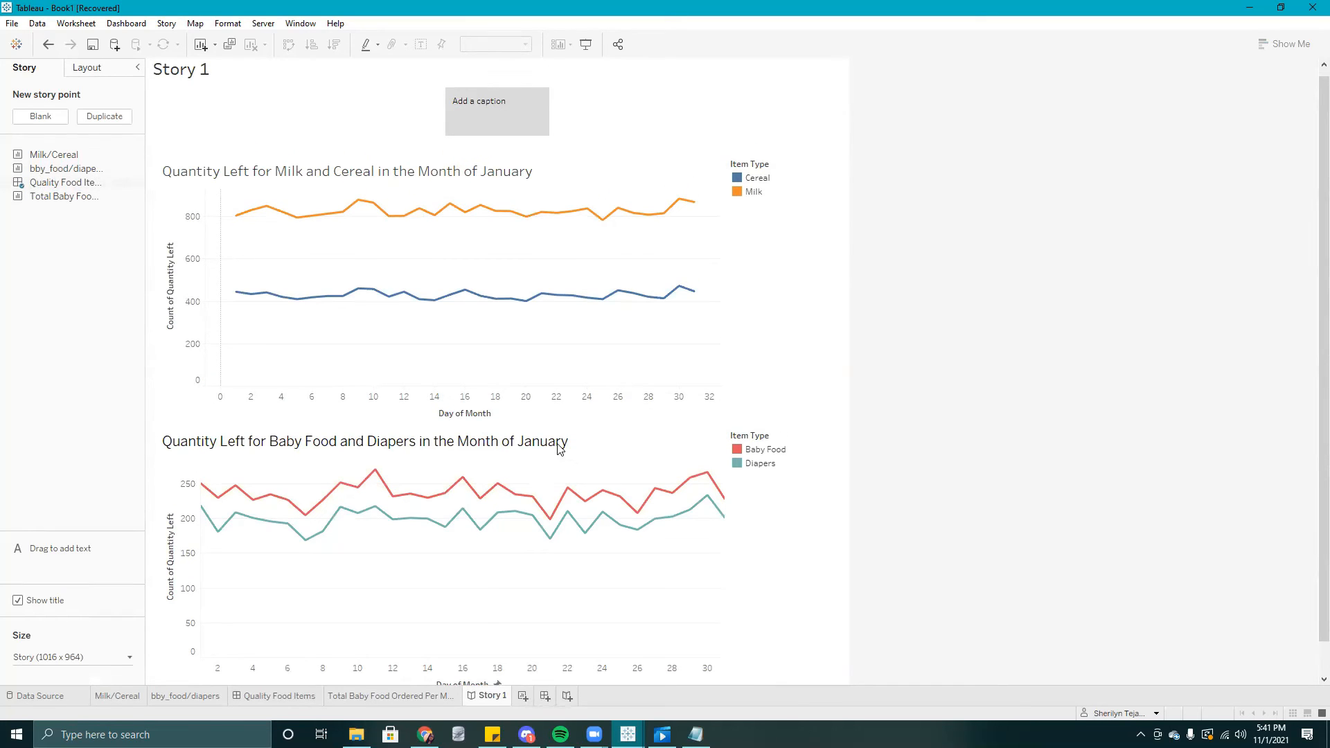
scroll(561, 450, up, 1)
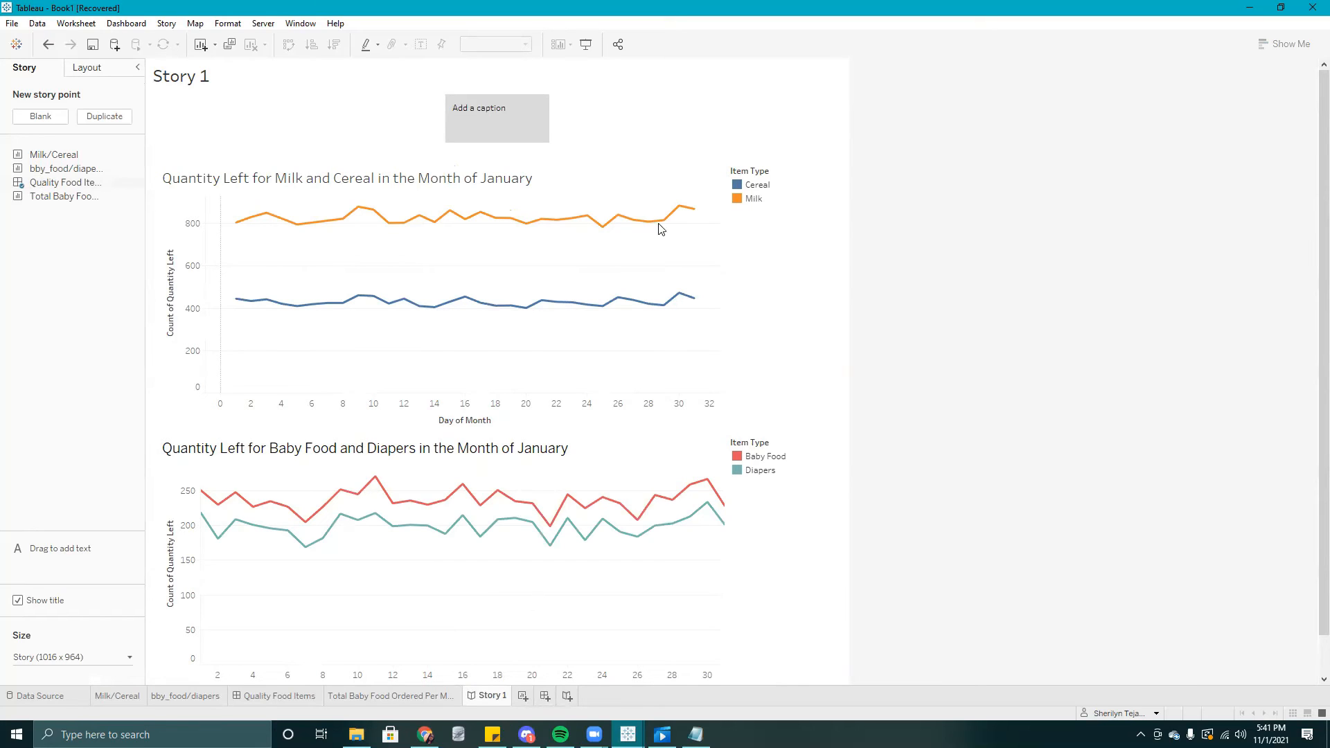
- Set the first story point's caption to "Quanity items left for the month of january"
double_click(480, 111)
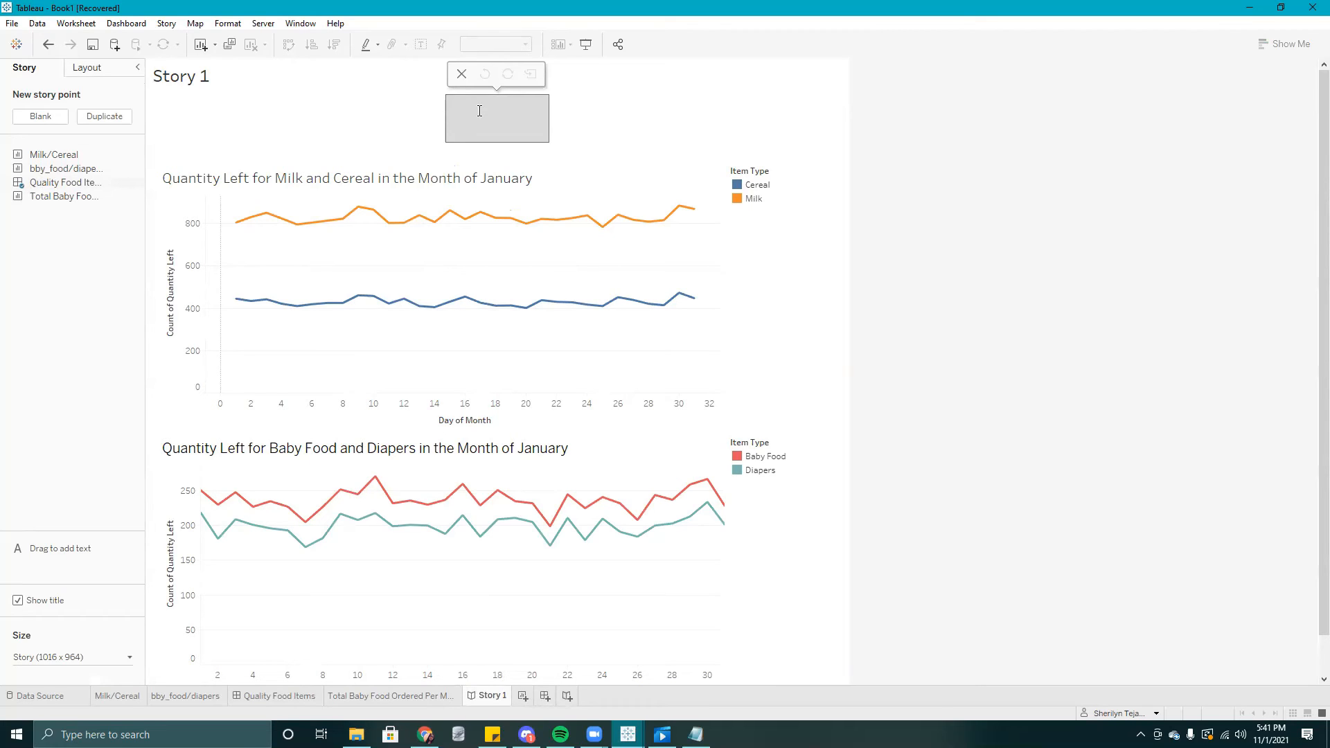
text(Quantity l)
text(ems left for the month of january)
key(Return)
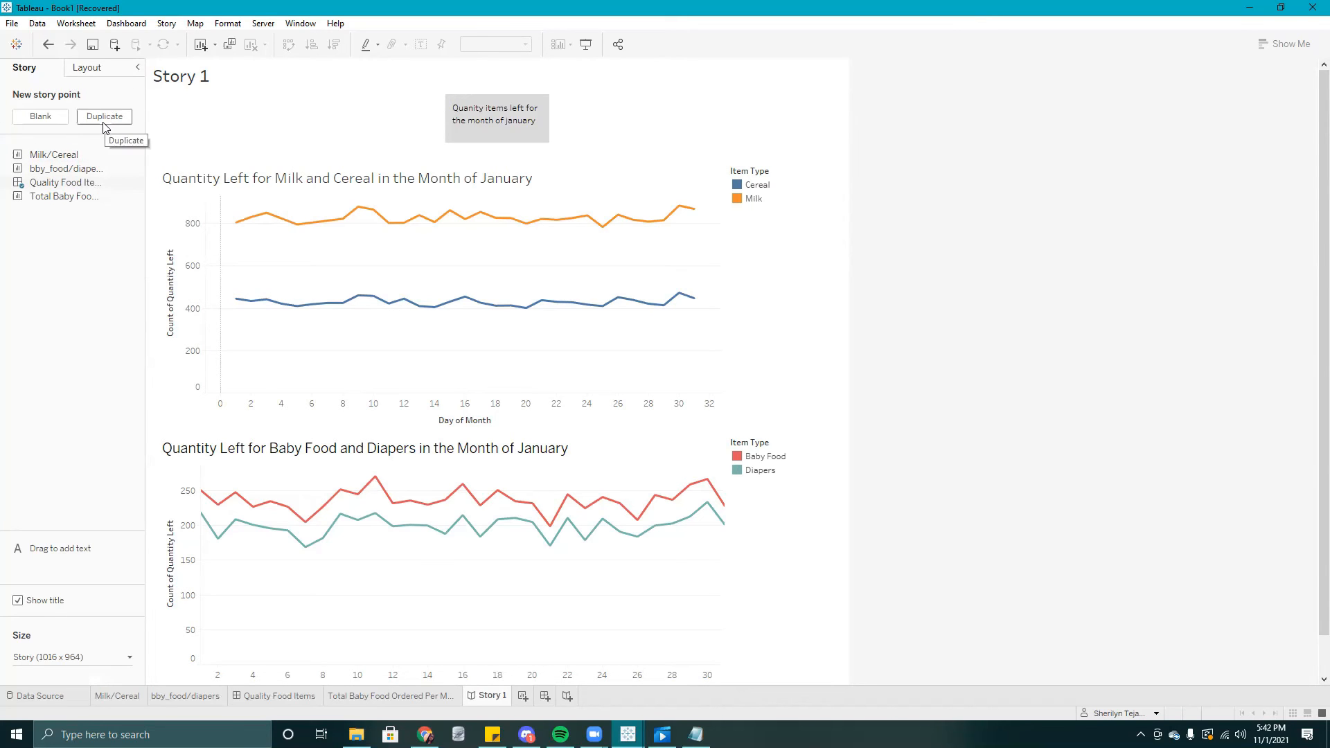
- Add a blank story point and place the Total Baby Food Ordered Per Month sheet in it
click(41, 122)
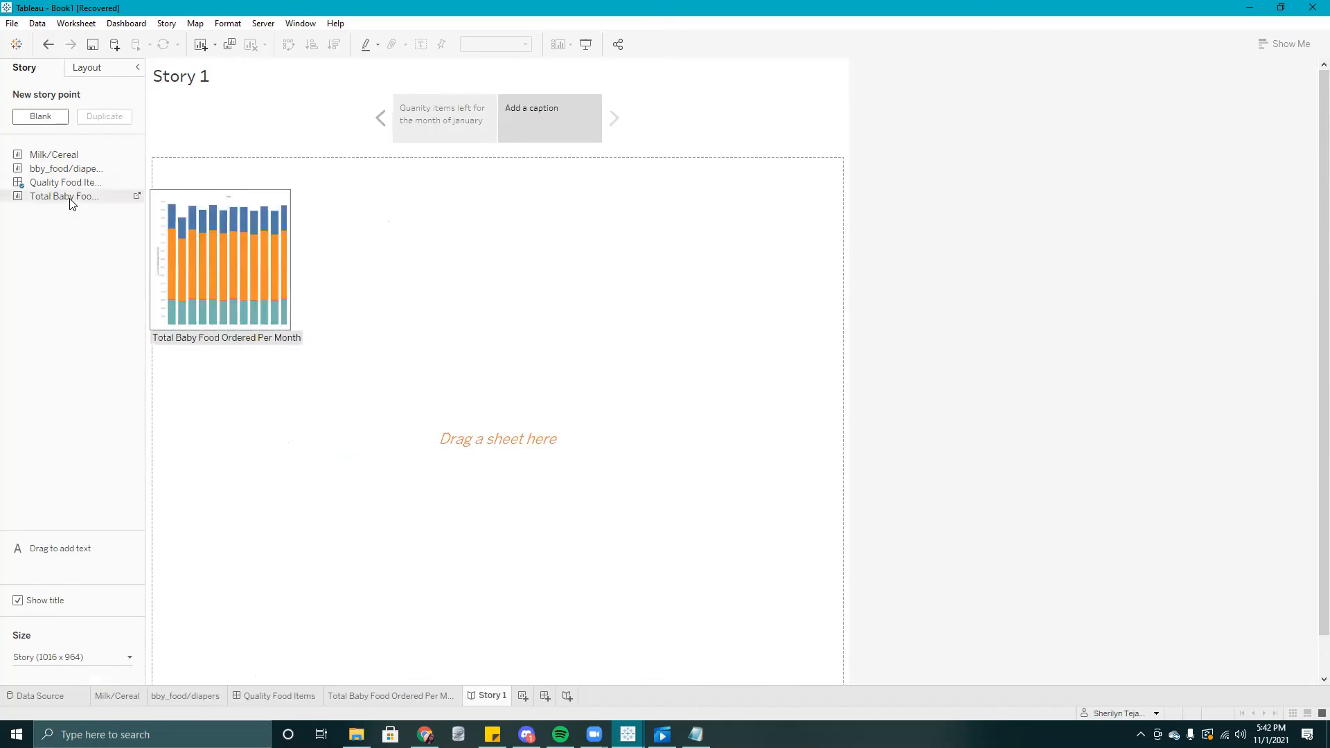
mouse_move(52, 201)
drag(52, 201, 161, 317)
drag(395, 321, 468, 363)
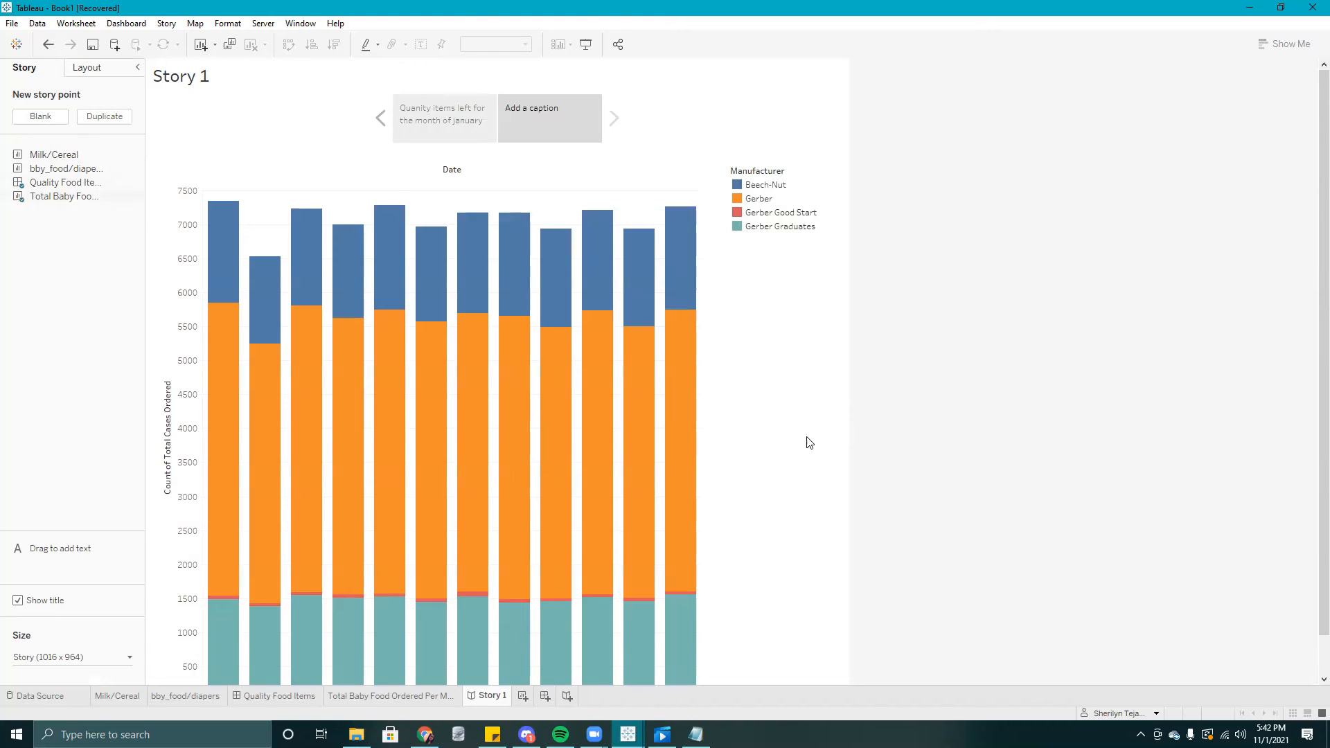
scroll(810, 442, down, 1)
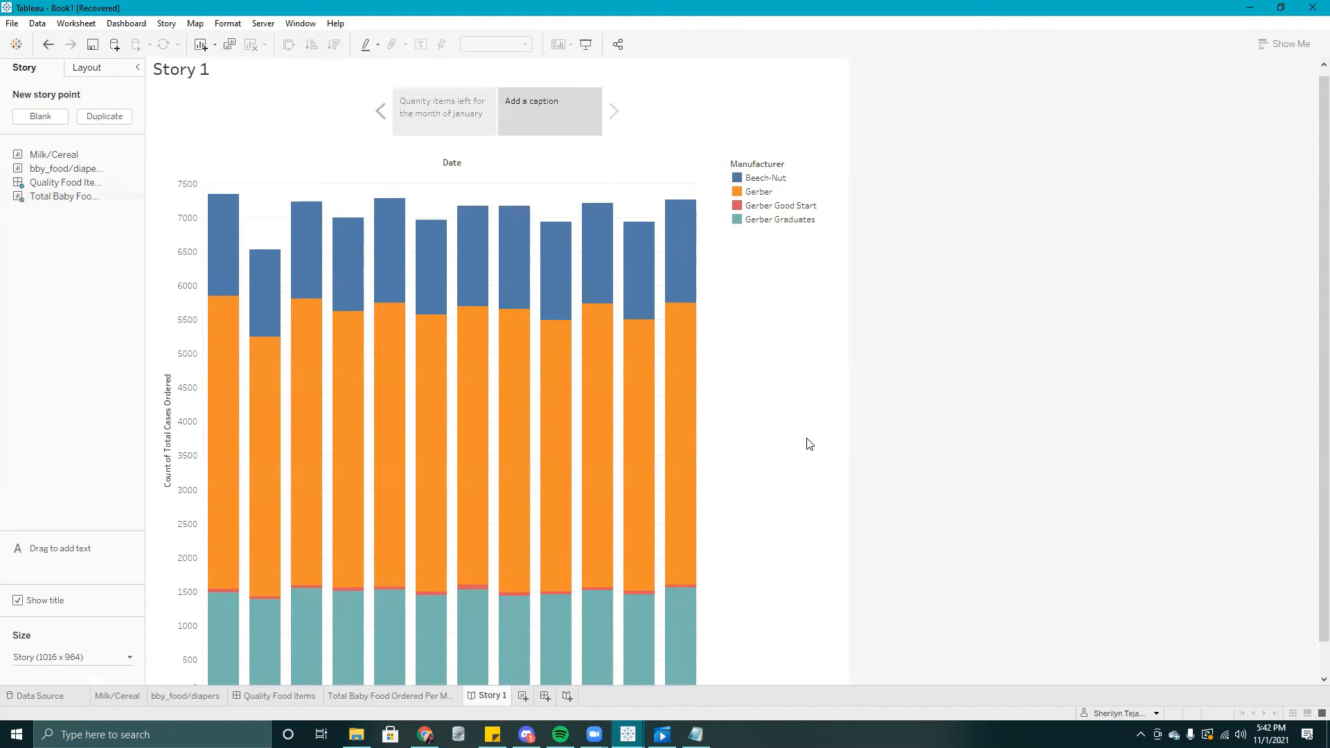
scroll(809, 444, down, 3)
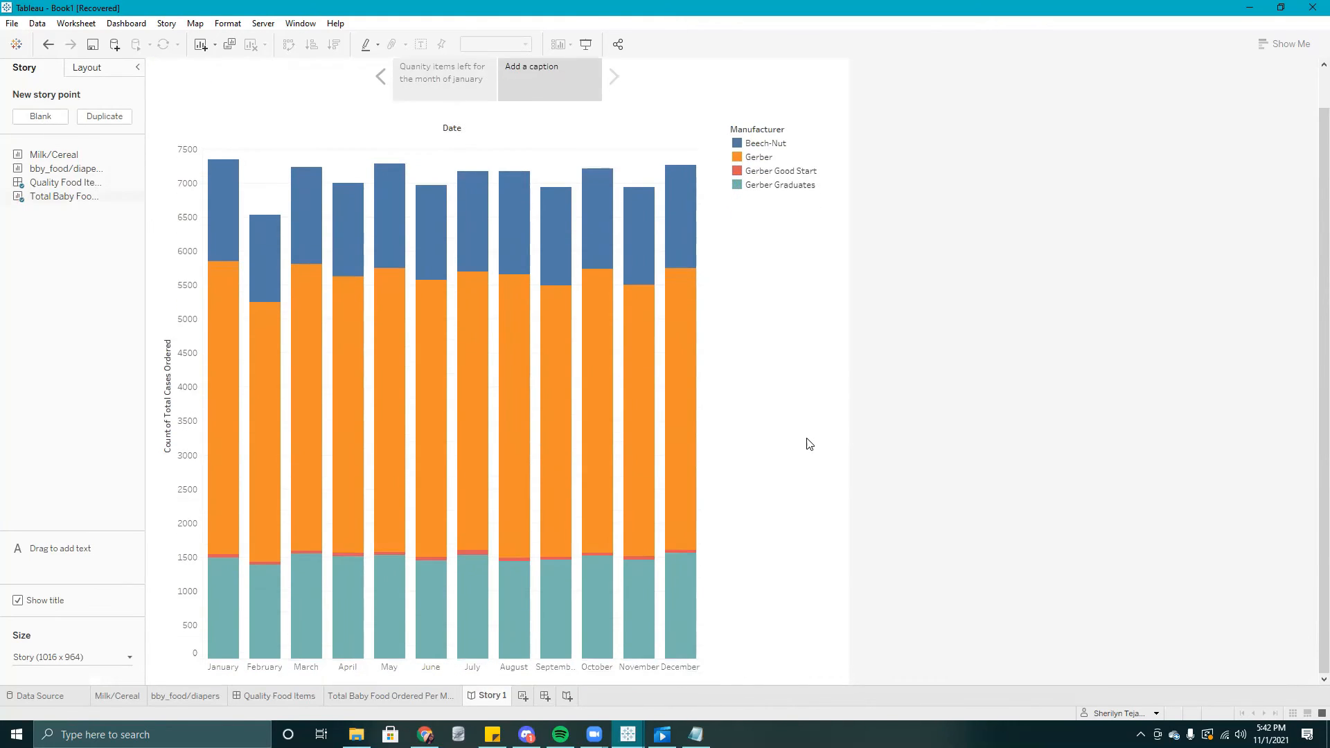
- Set the second story point's caption to "Total Cases Ordered for Baby Food in 2021"
scroll(809, 444, up, 2)
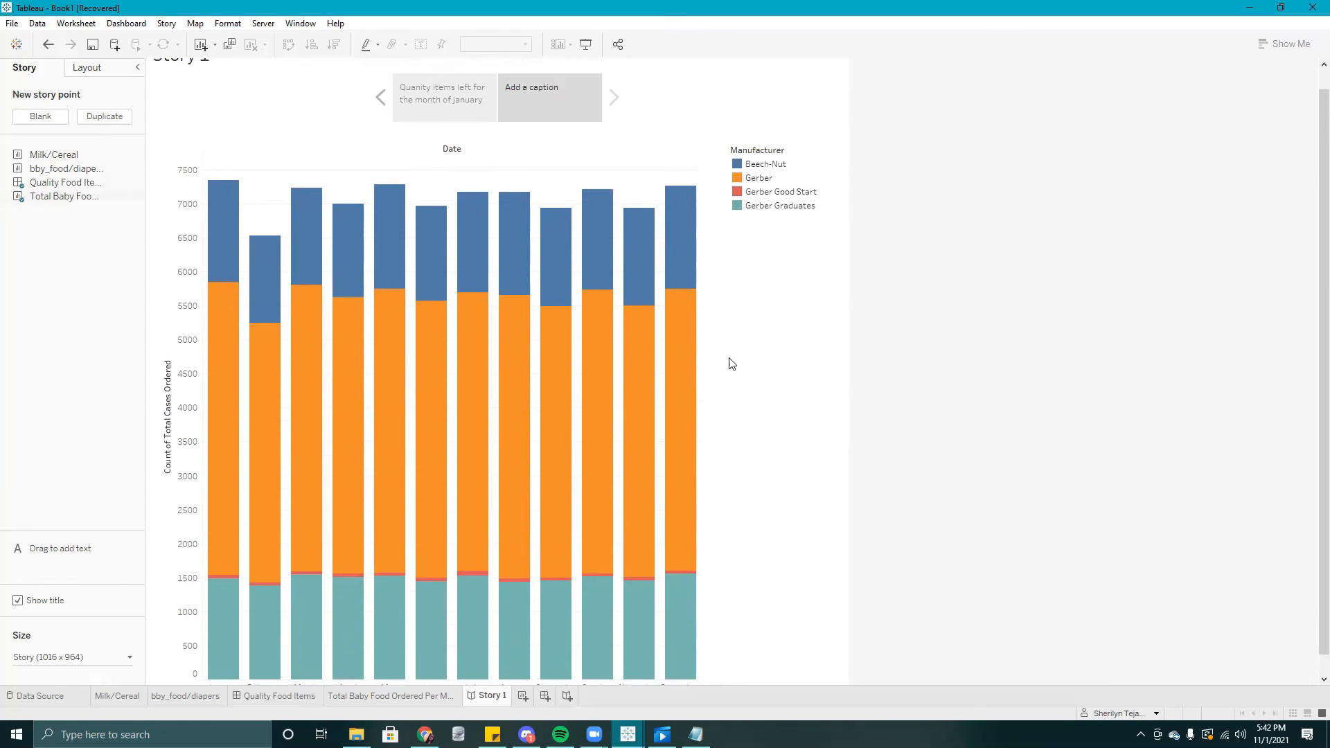
double_click(531, 105)
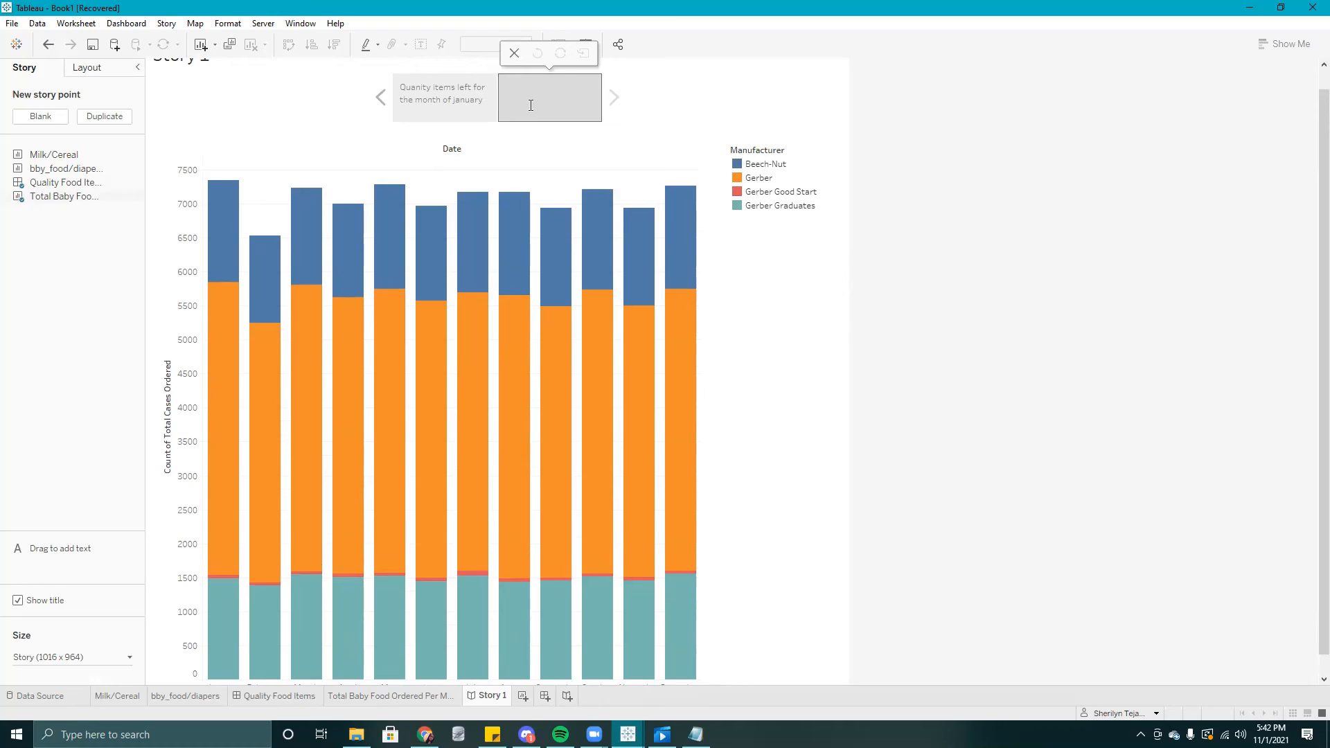
text(Total Cases Ordered for Baby Food in 2021)
key(Return)
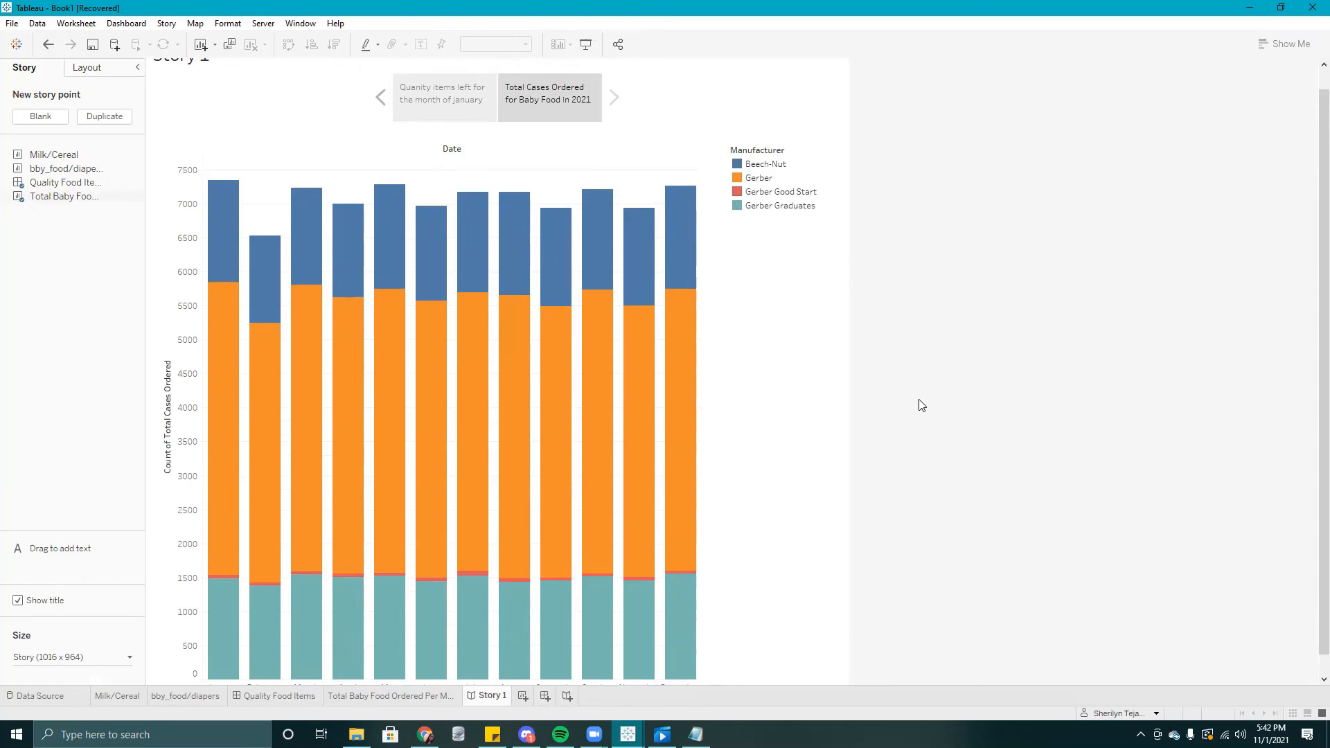
- Review the story by switching between the January quantity and baby food orders story points
click(423, 90)
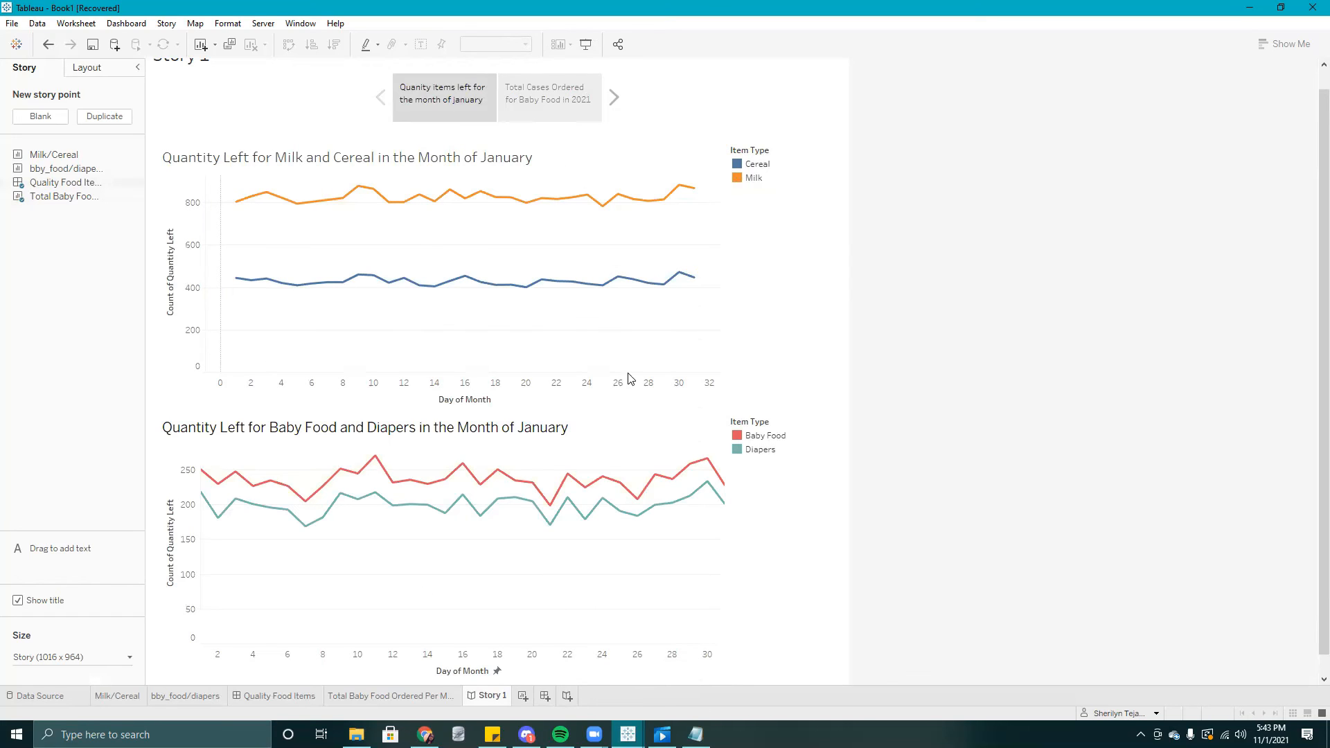
click(567, 108)
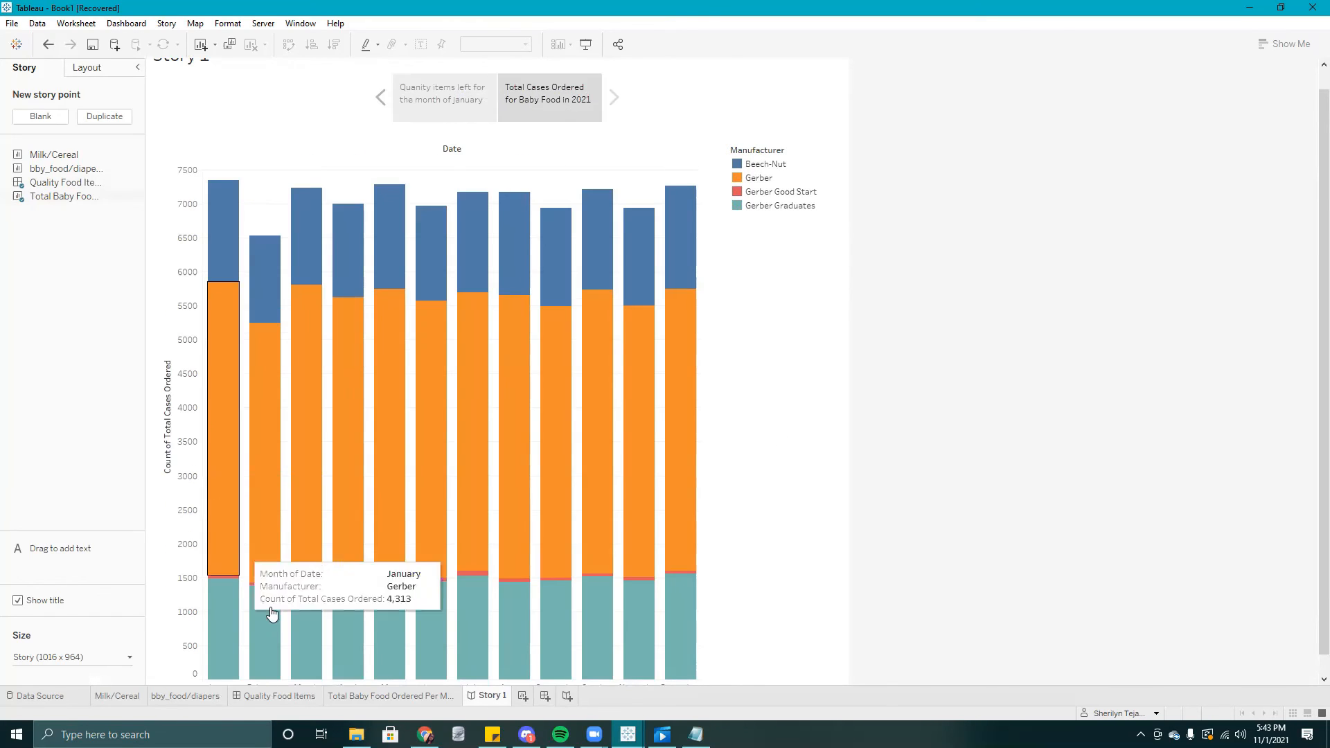
click(410, 104)
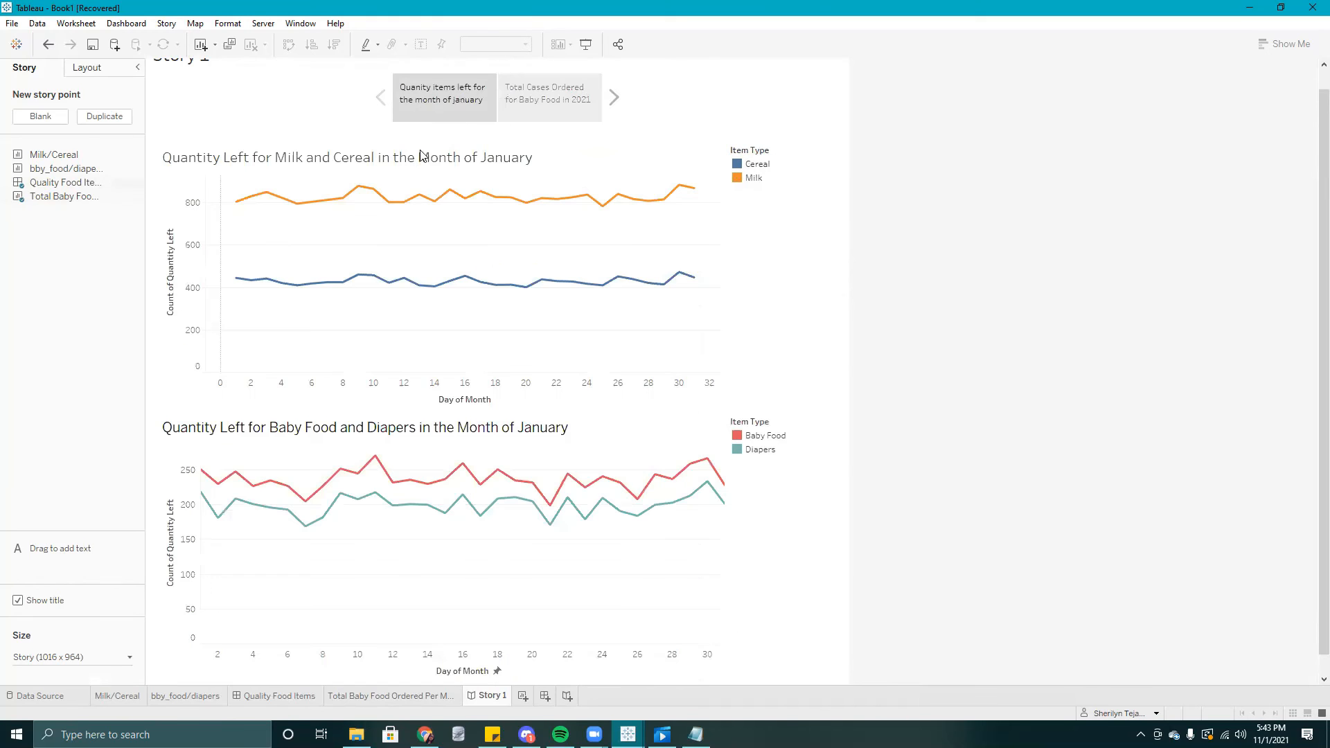
scroll(721, 339, up, 1)
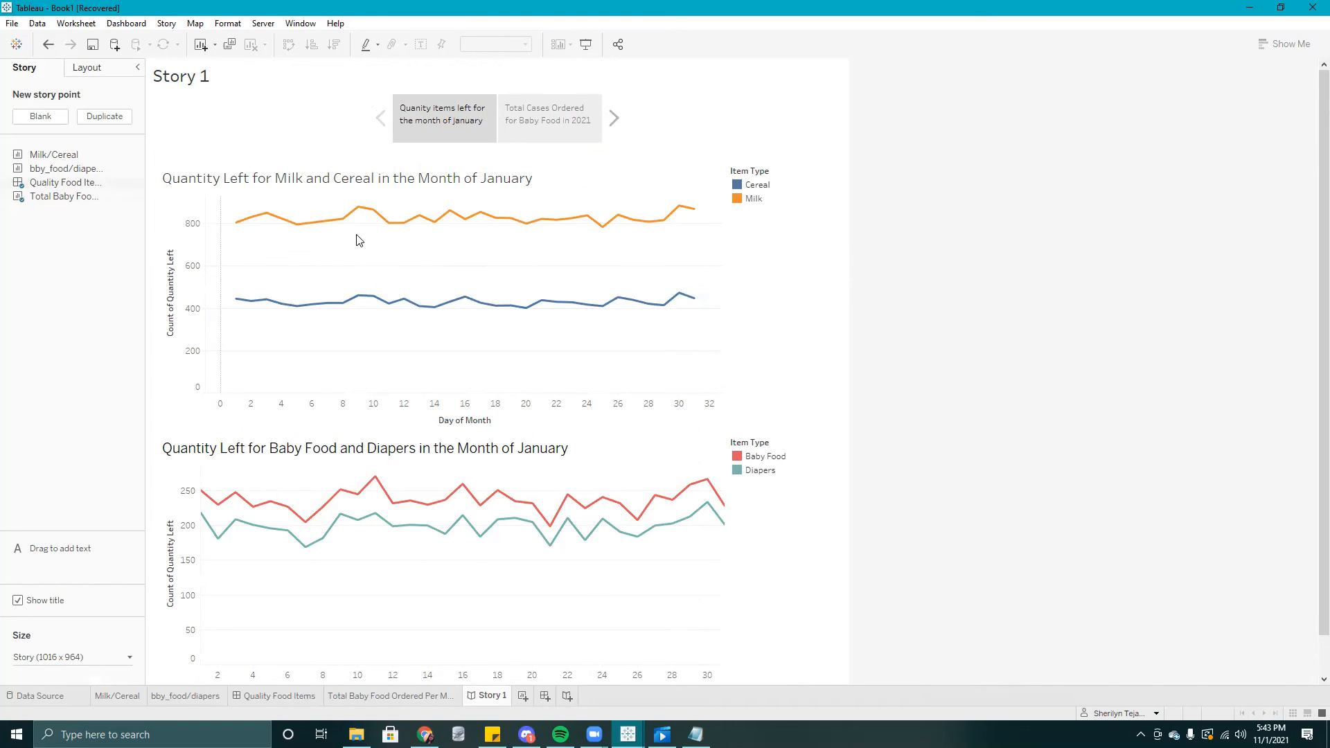
- Replace the story's displayed title with "Grocery Store Insights"
mouse_move(346, 216)
double_click(194, 80)
key(ctrl+a)
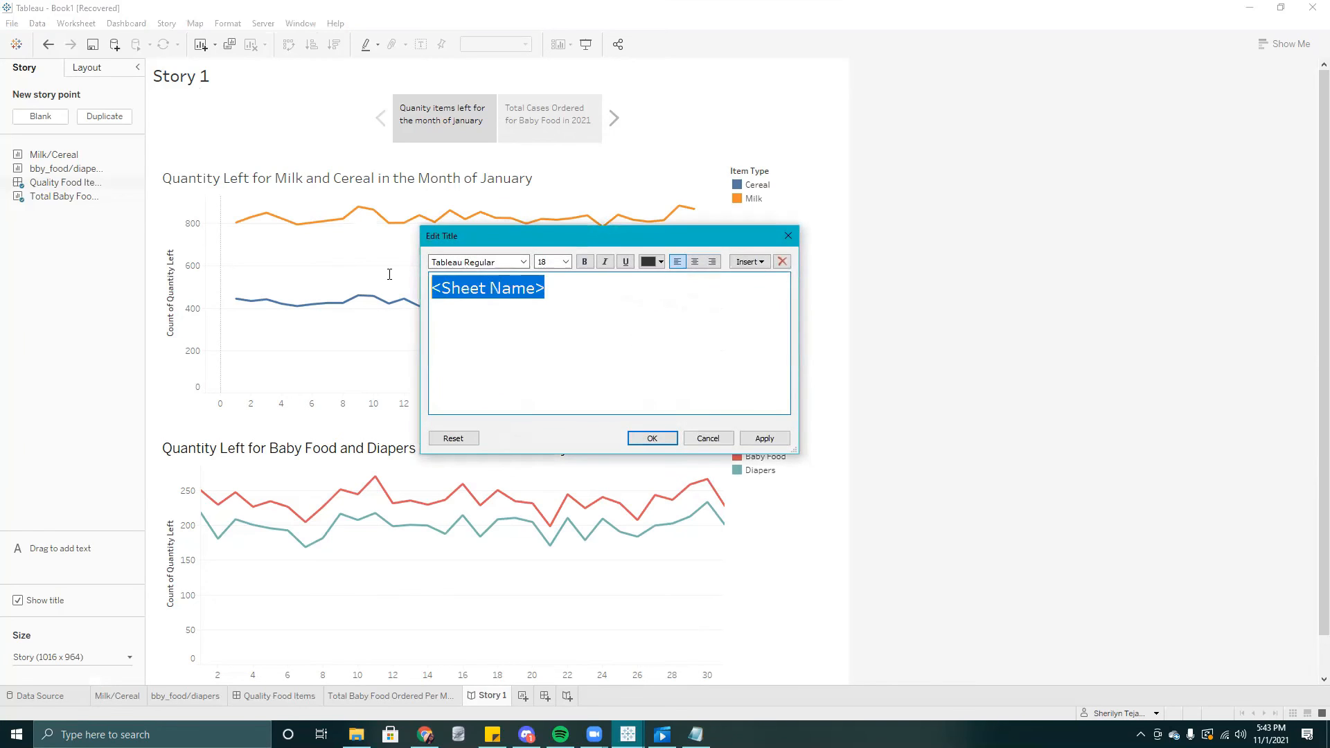
text(Grocery )
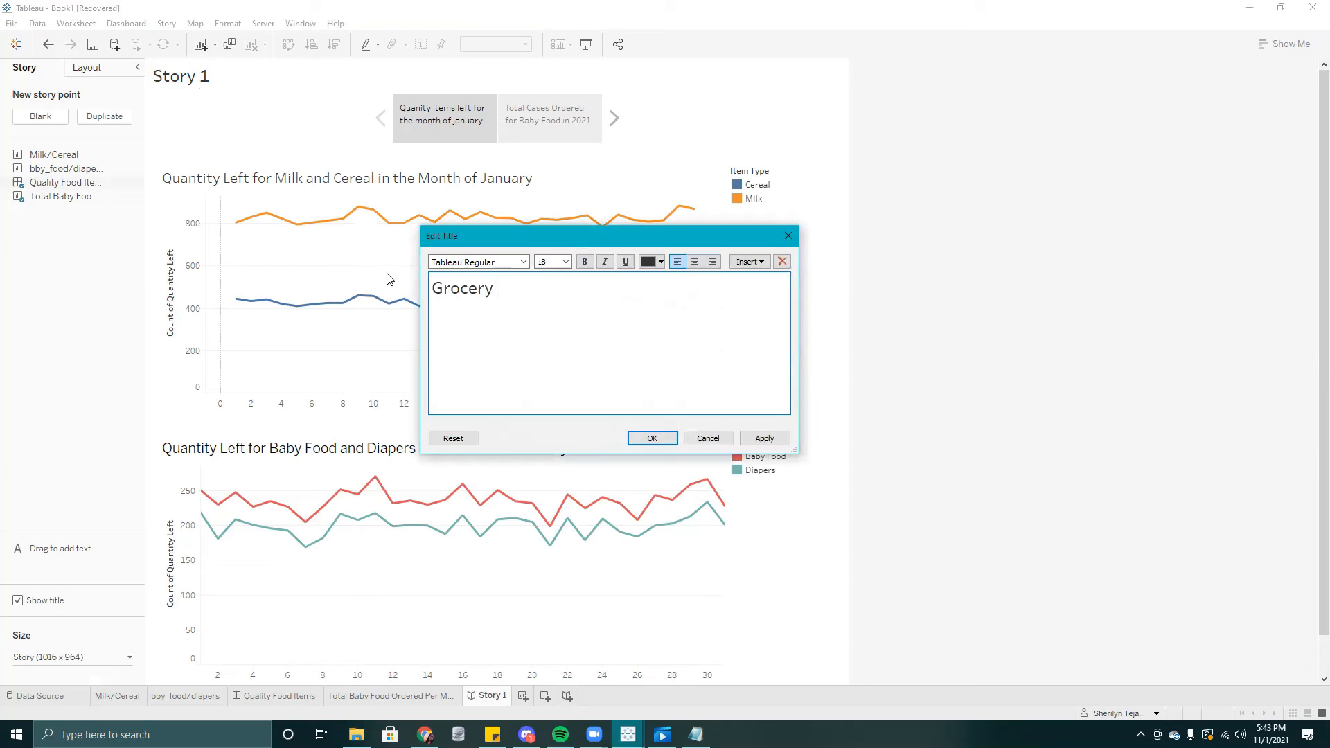
text(Store Insights)
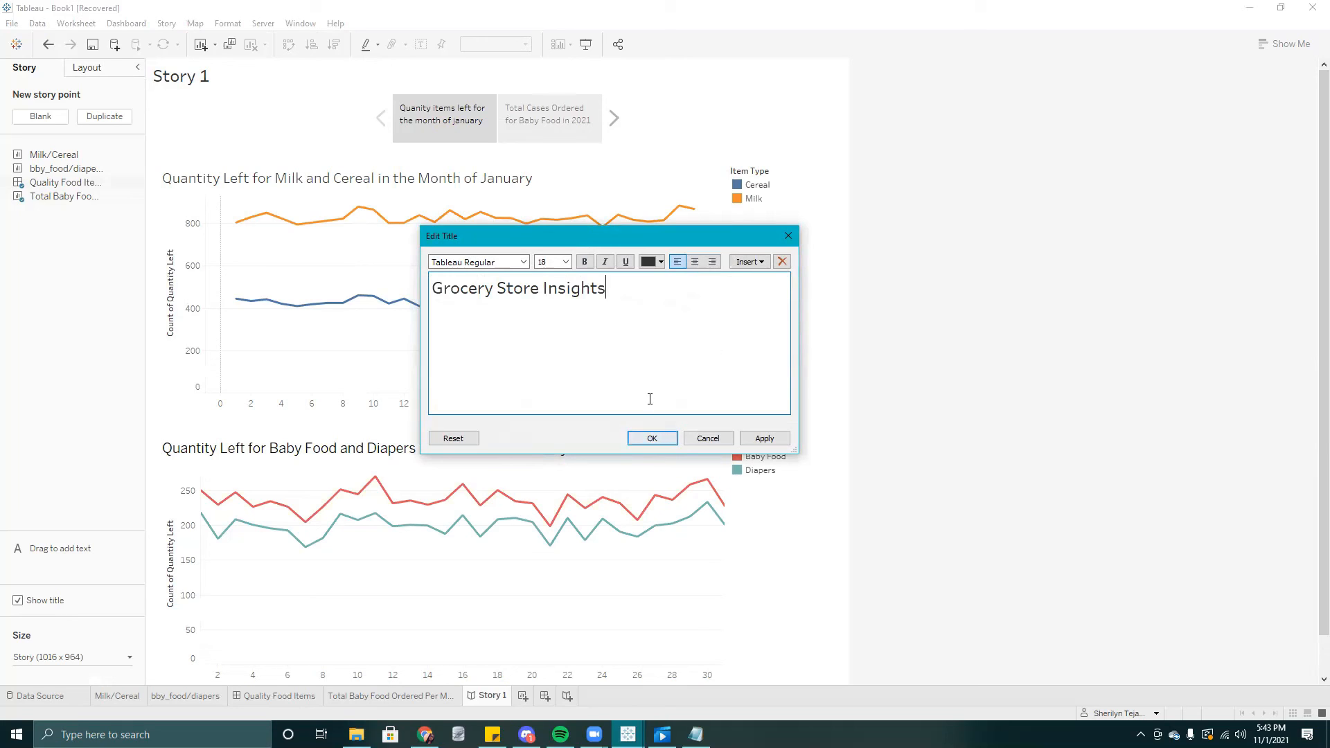
click(666, 444)
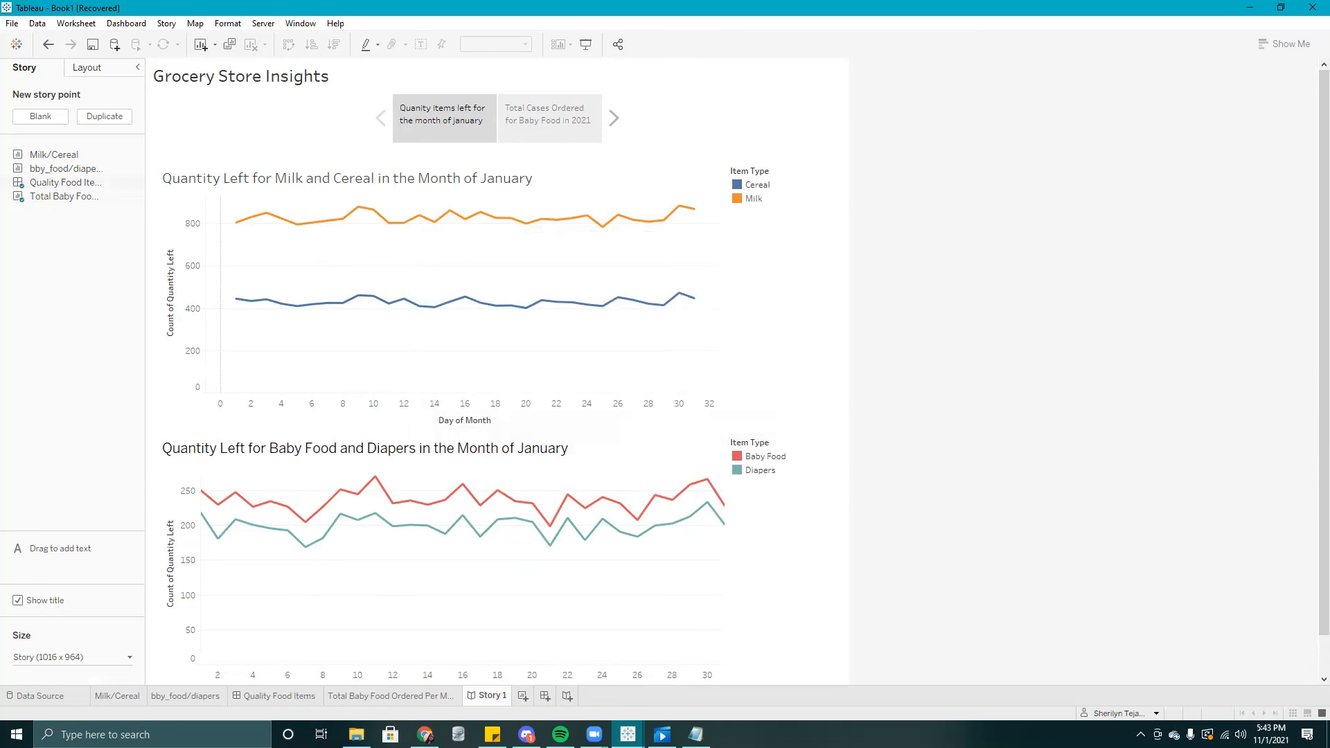
- Rename the Story 1 sheet as "Grocery Store Insights"
right_click(477, 697)
click(539, 552)
text(Grocery Store Insights)
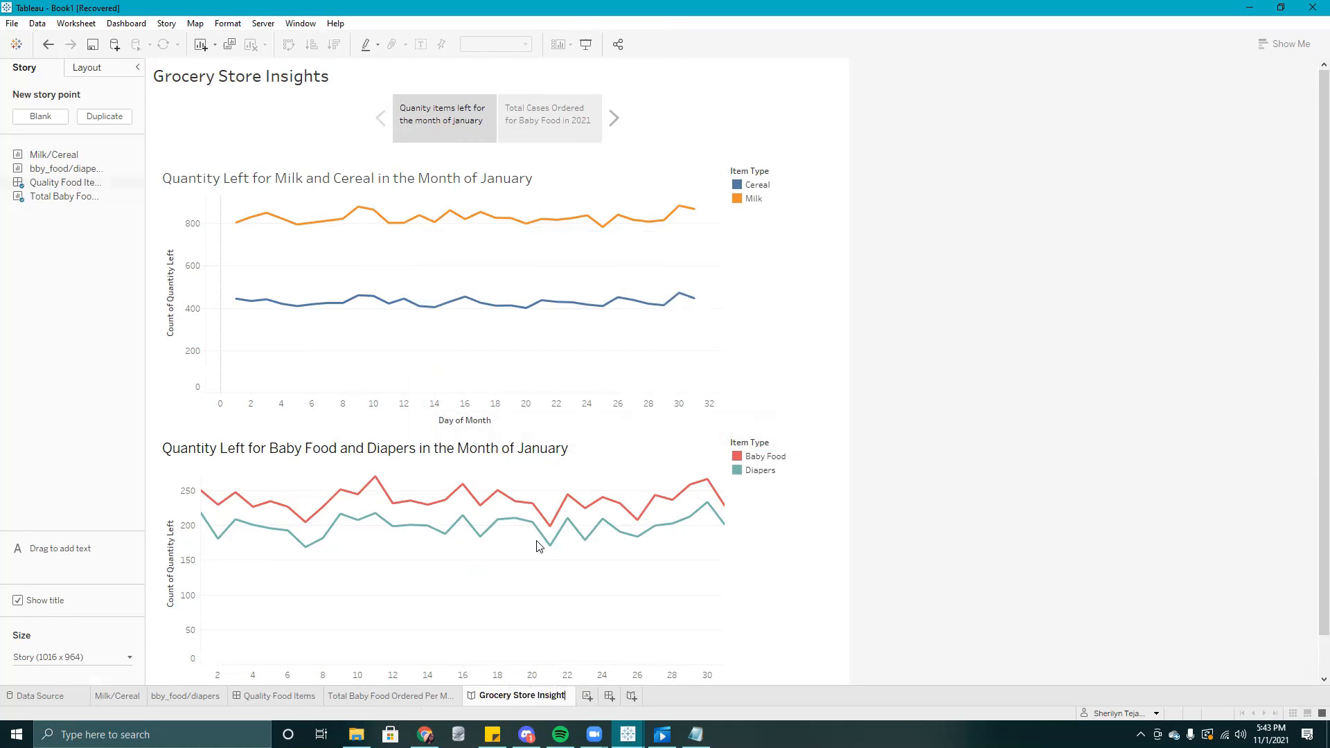
key(Return)
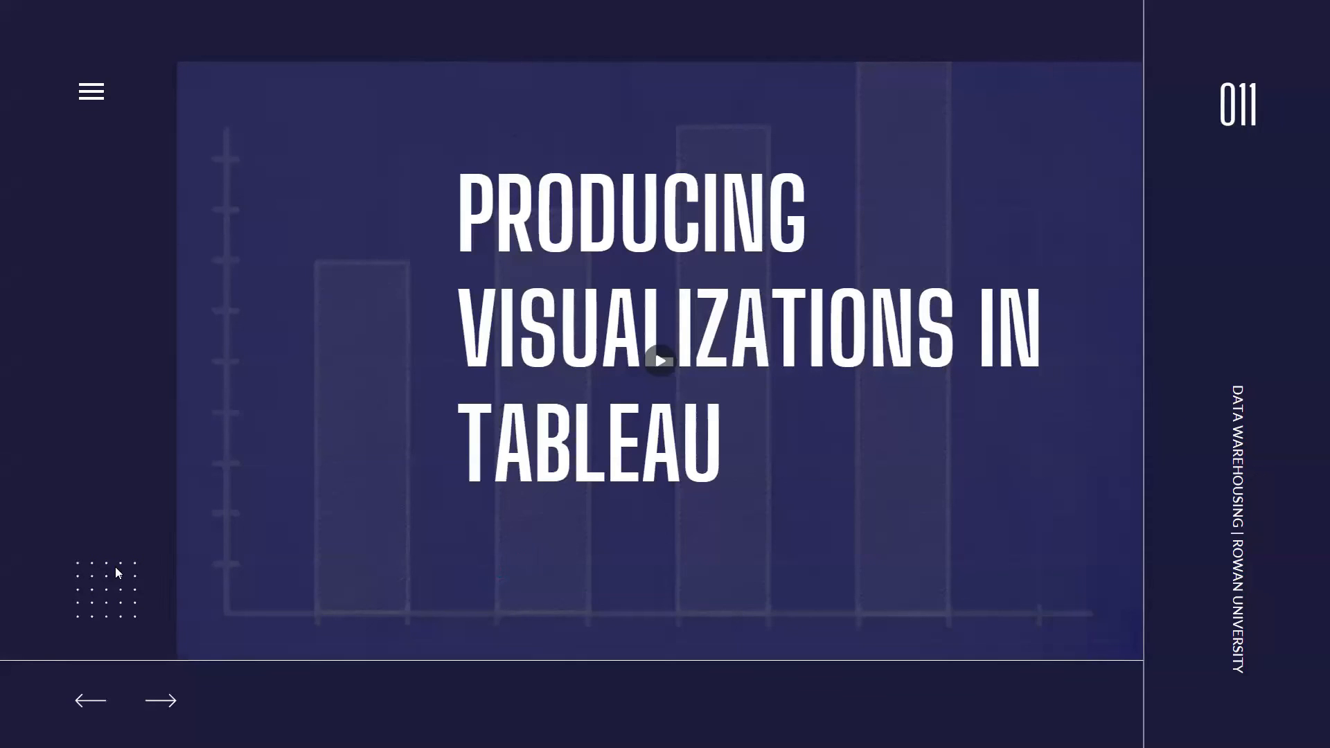
mouse_move(446, 719)
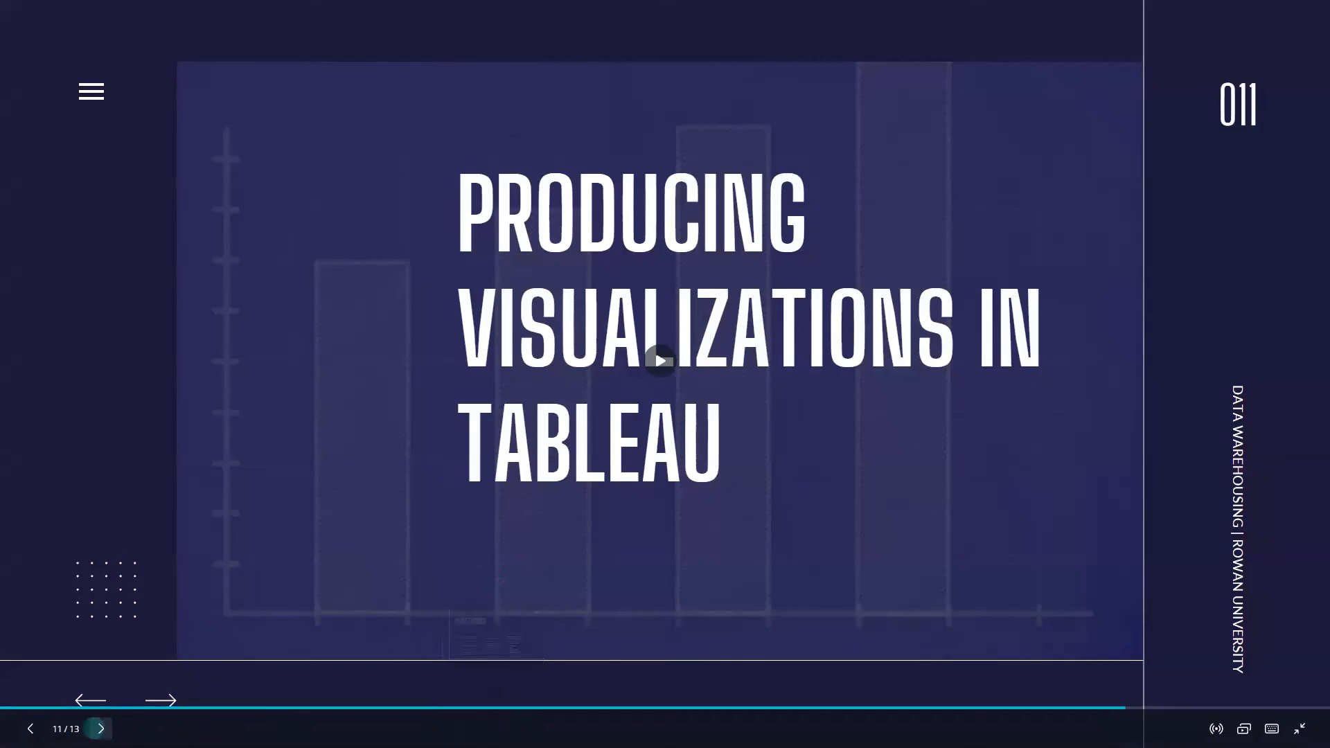
click(100, 728)
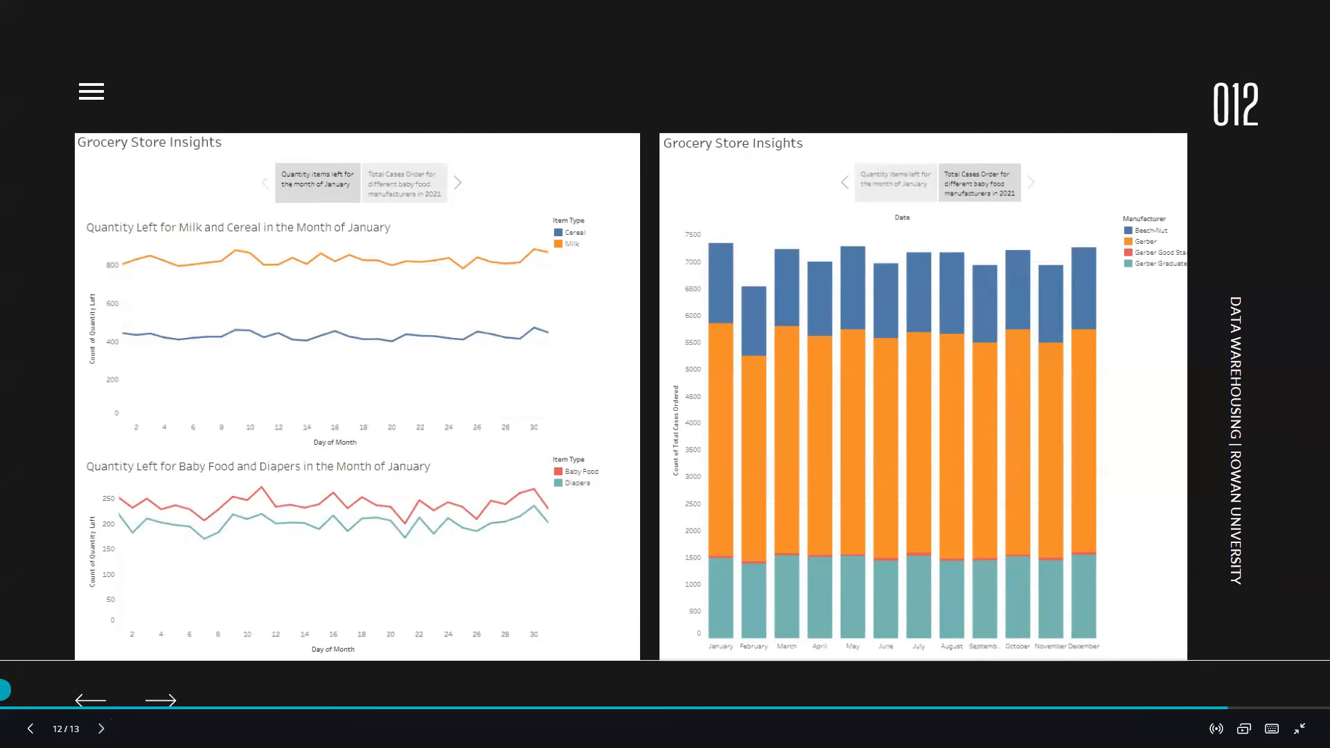